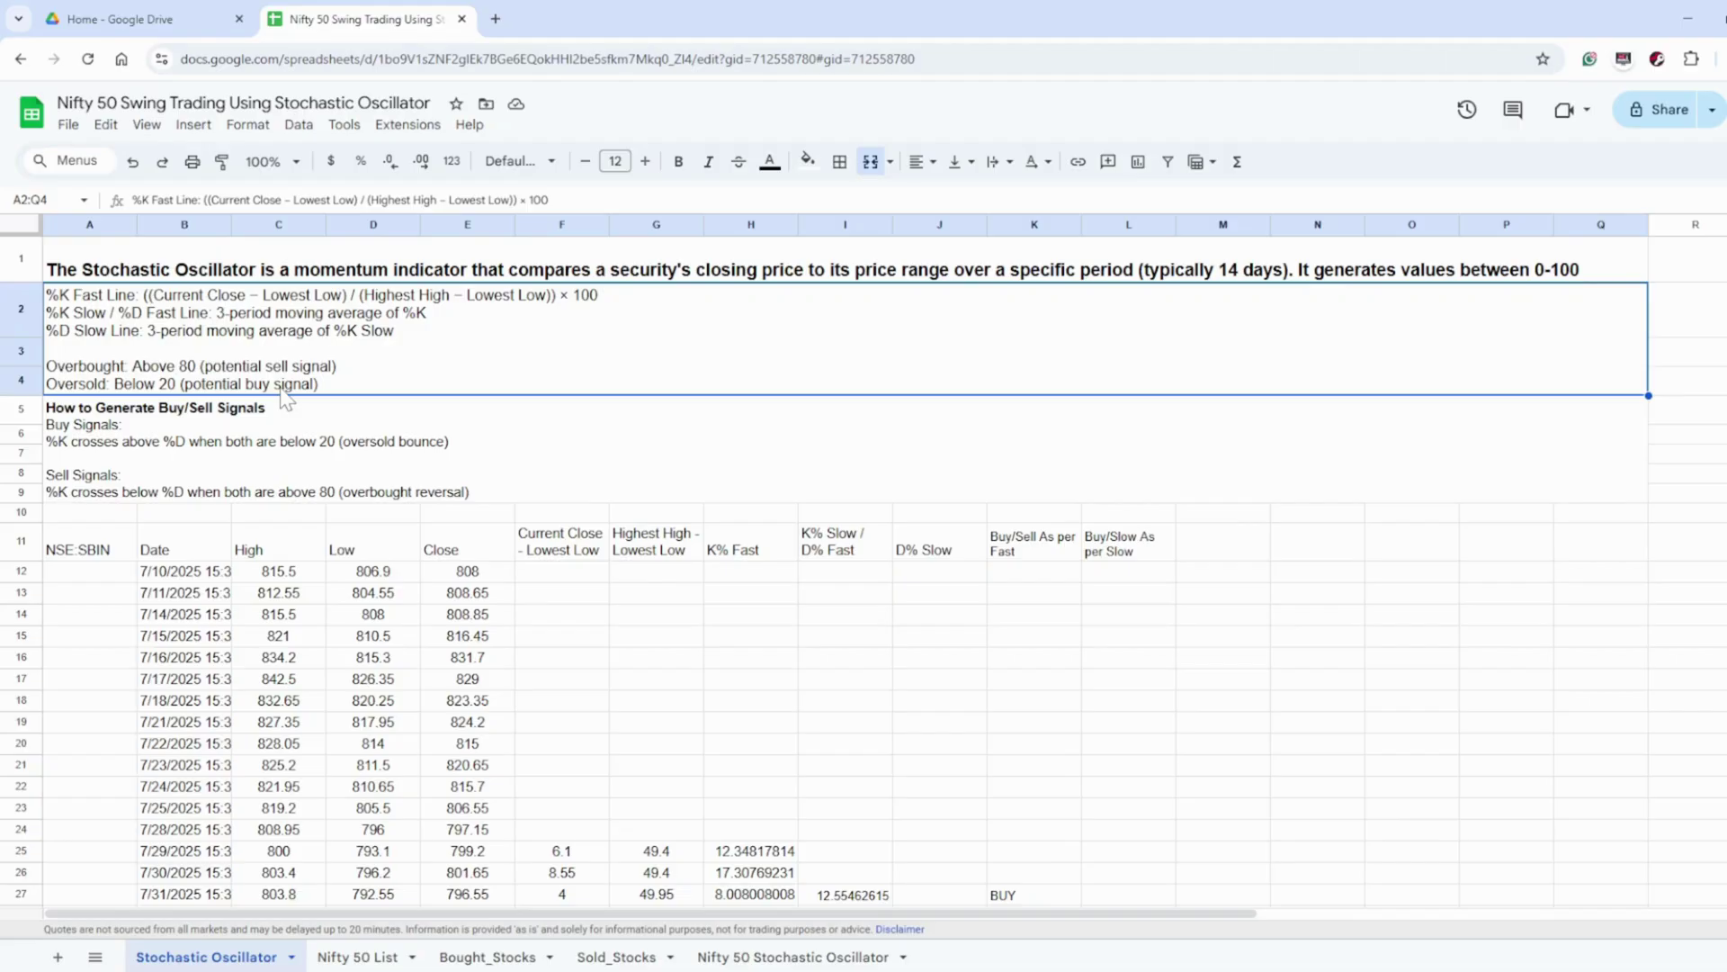
Step: Read the buy/sell signal rules text and scroll down to the SBIN price data
left_click(241, 444)
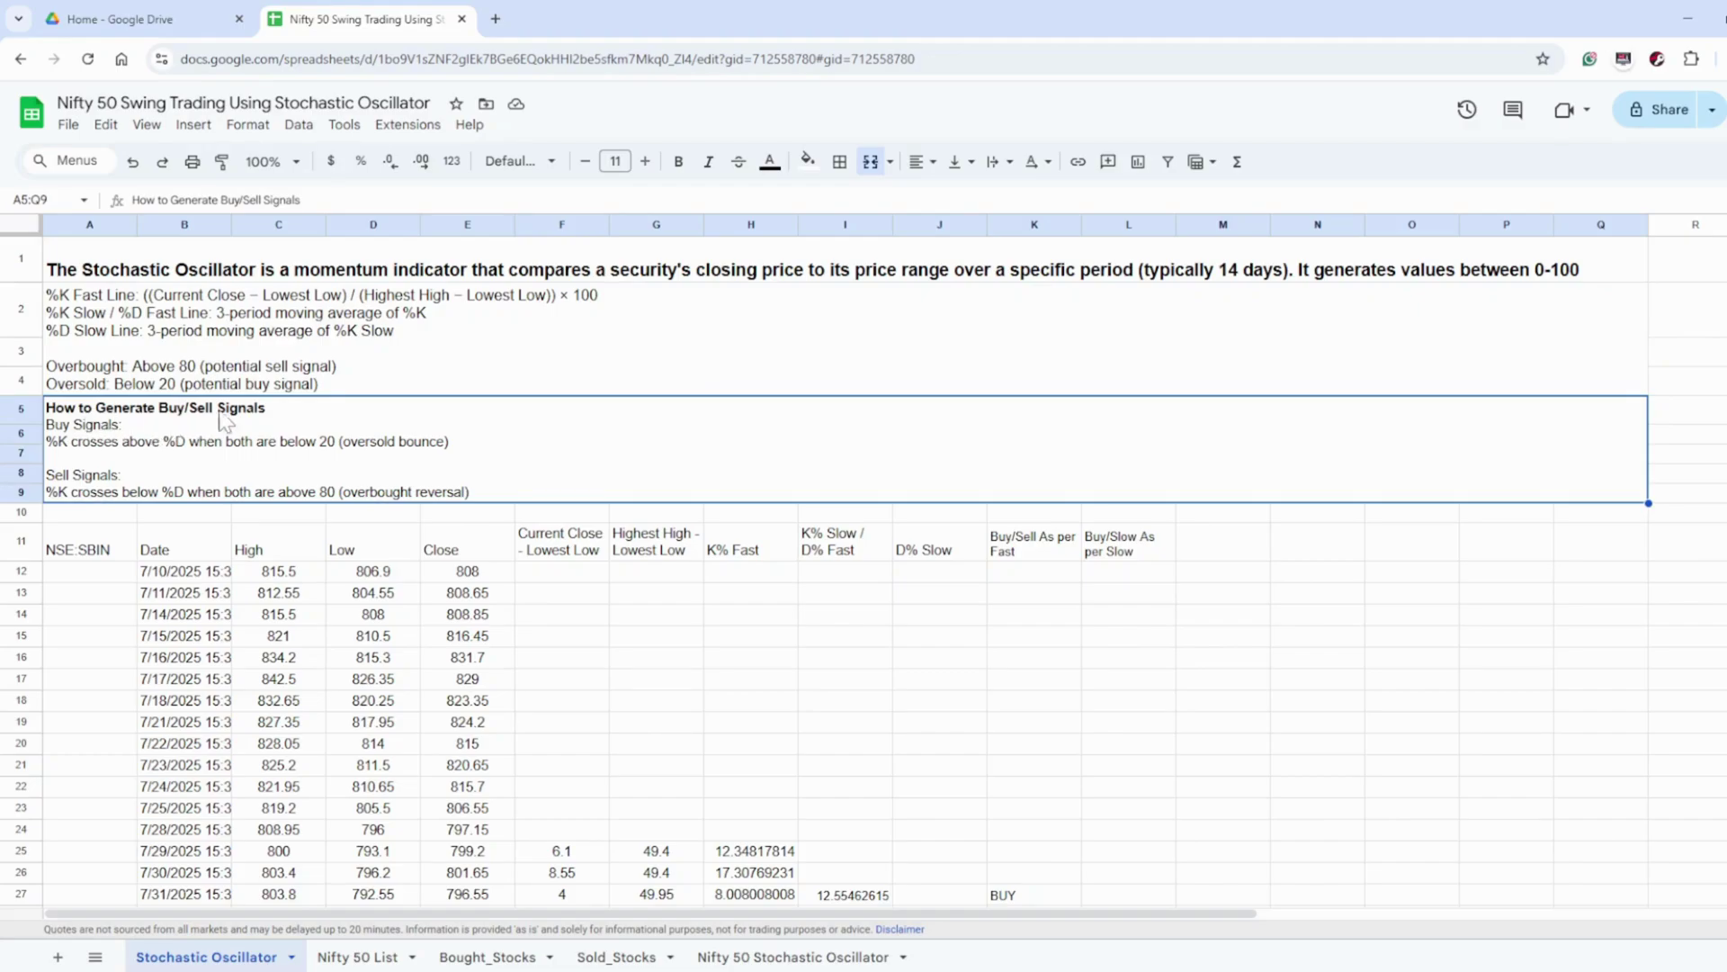
scroll(225, 409, "down", 1)
scroll(225, 408, "down", 1)
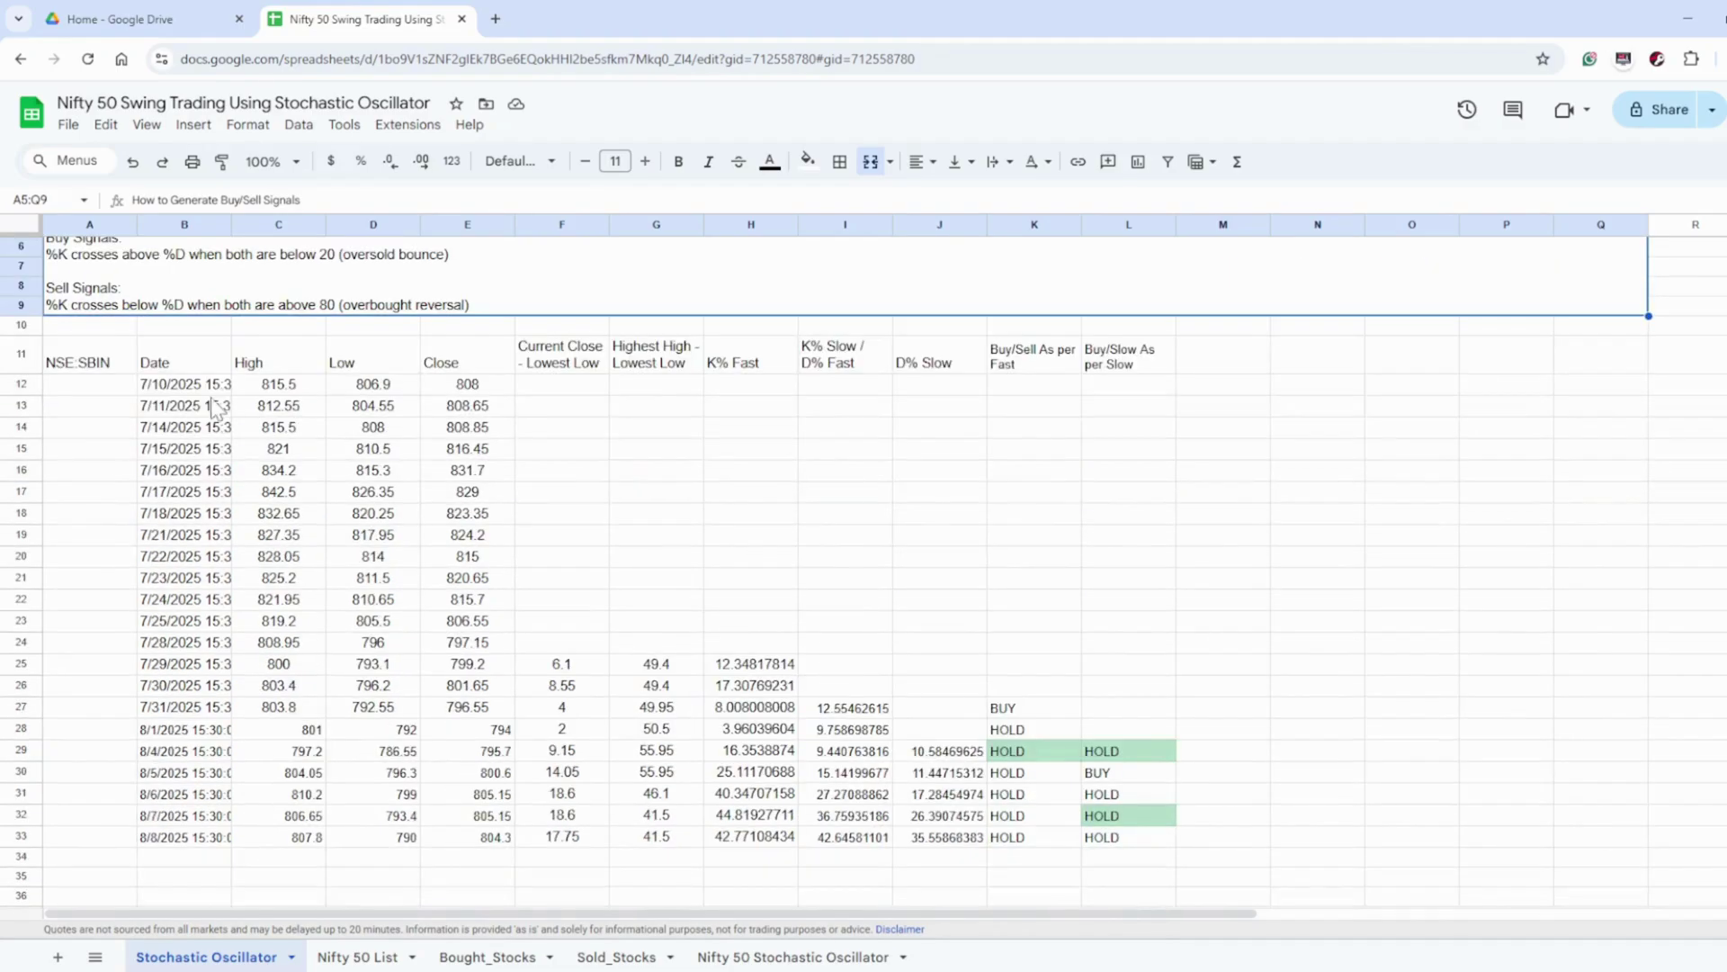
Step: Inspect the NSE:SBIN ticker, the B12:B33 dates and the first High value in C12
left_click(90, 360)
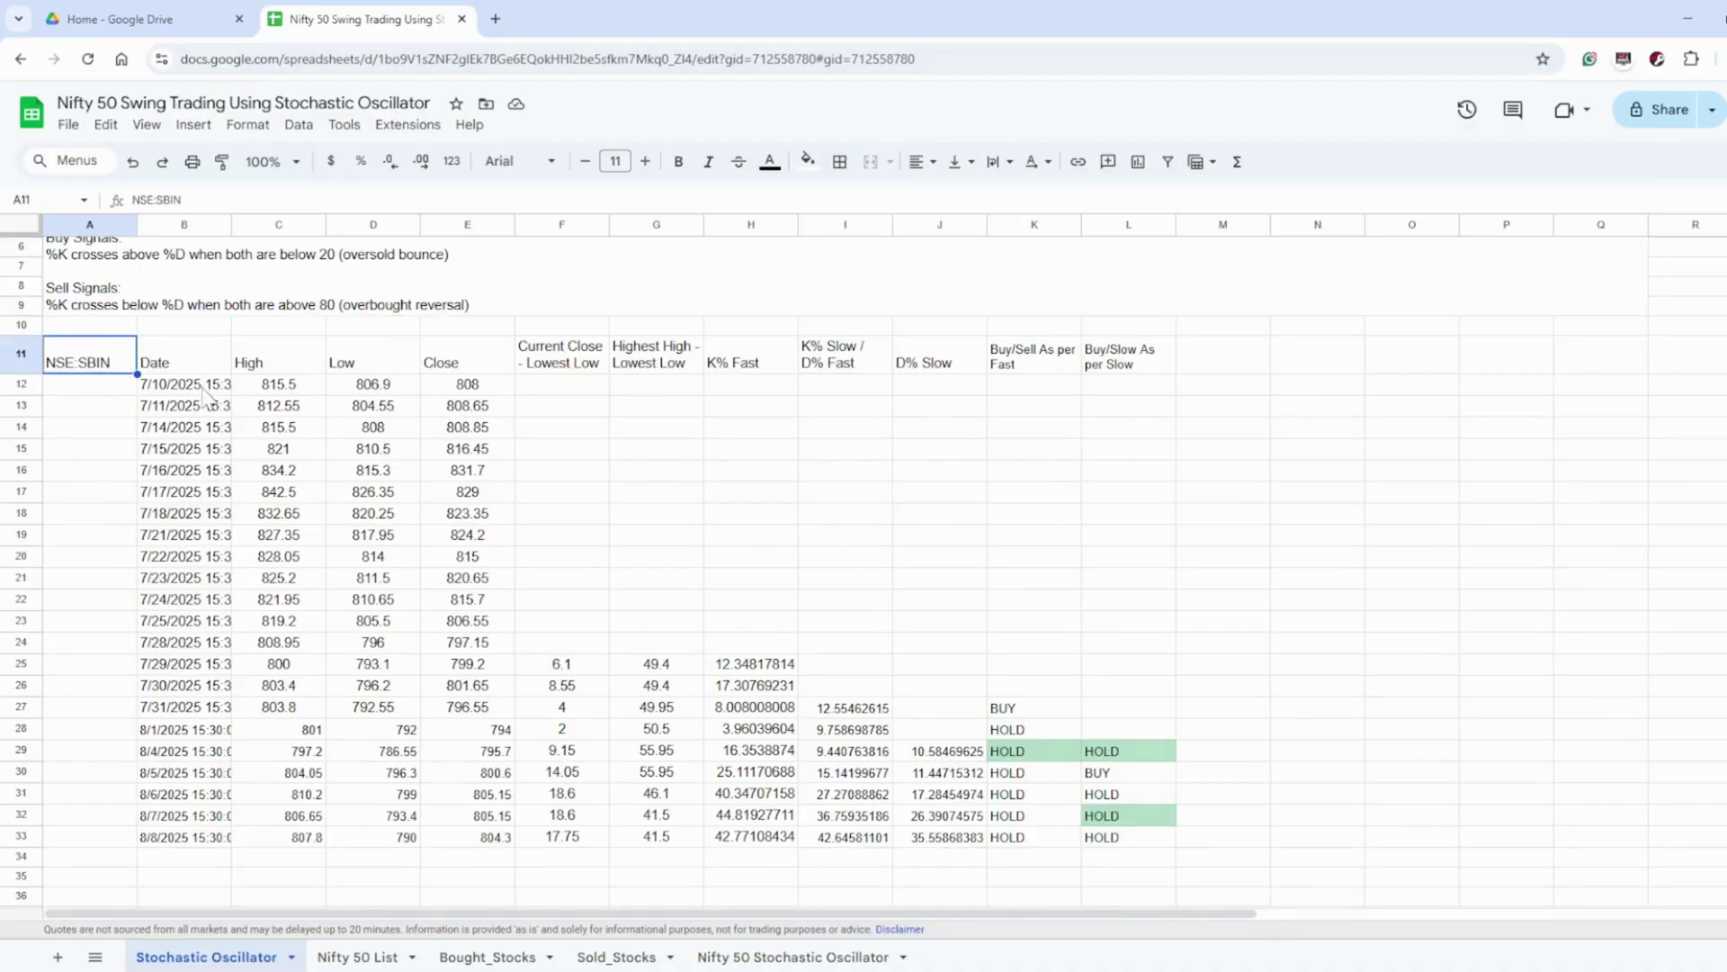
left_click_drag(196, 393, 208, 867)
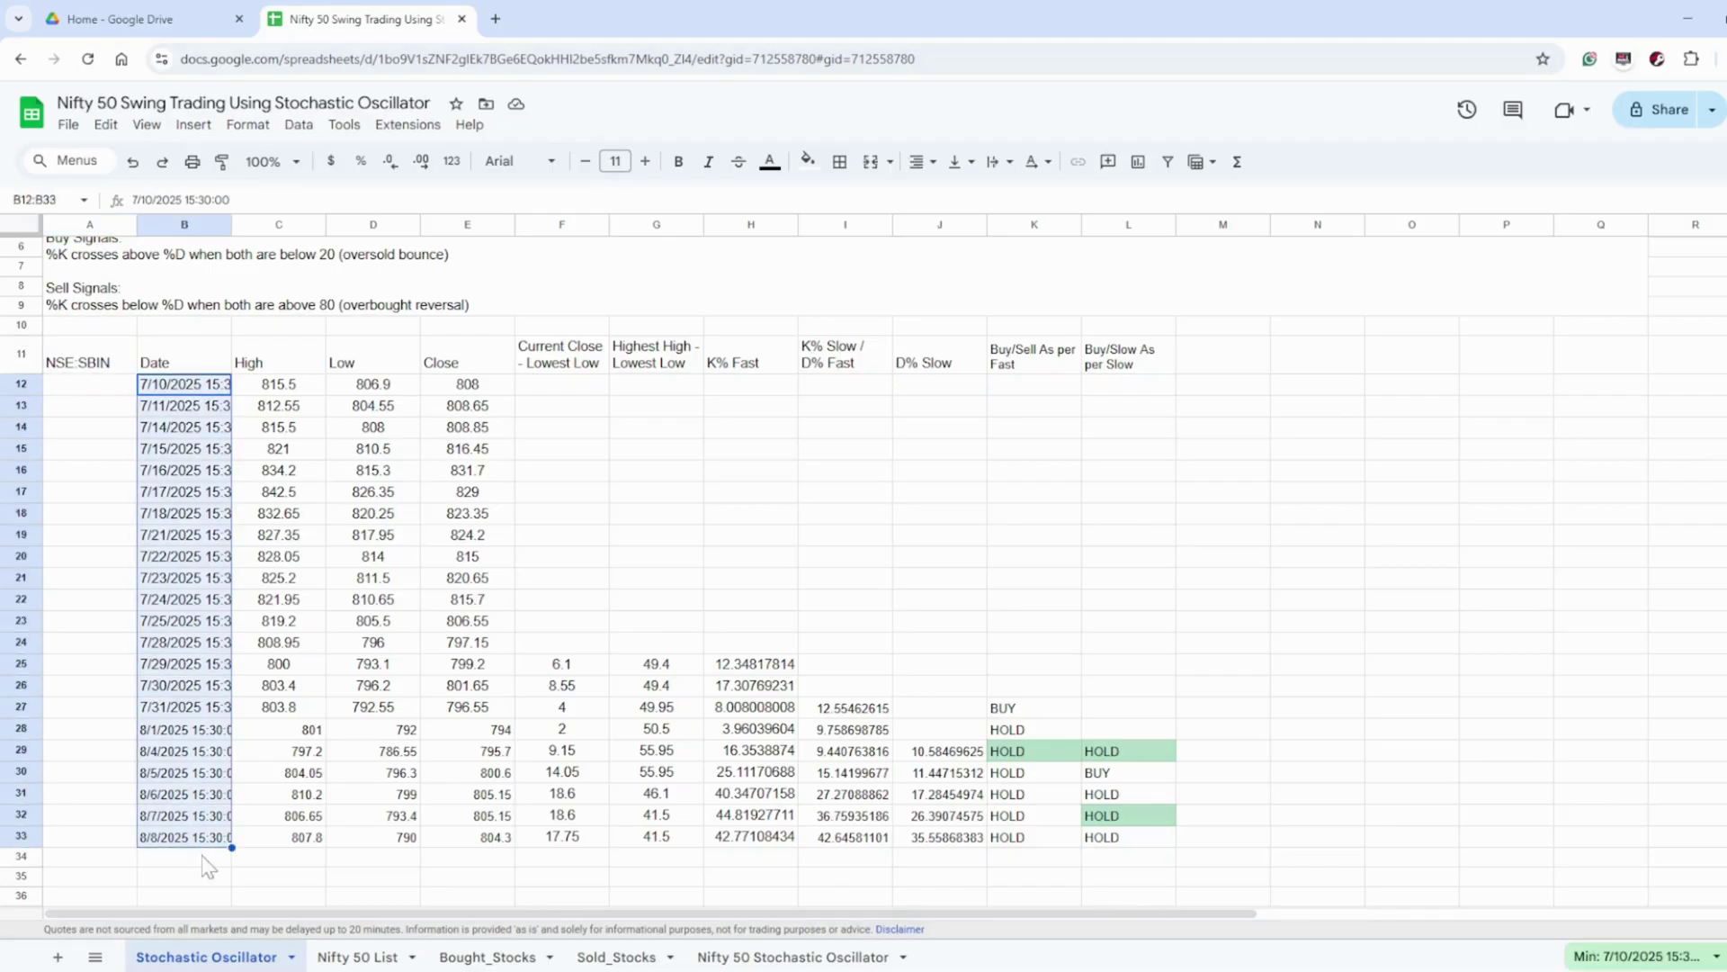
left_click(272, 859)
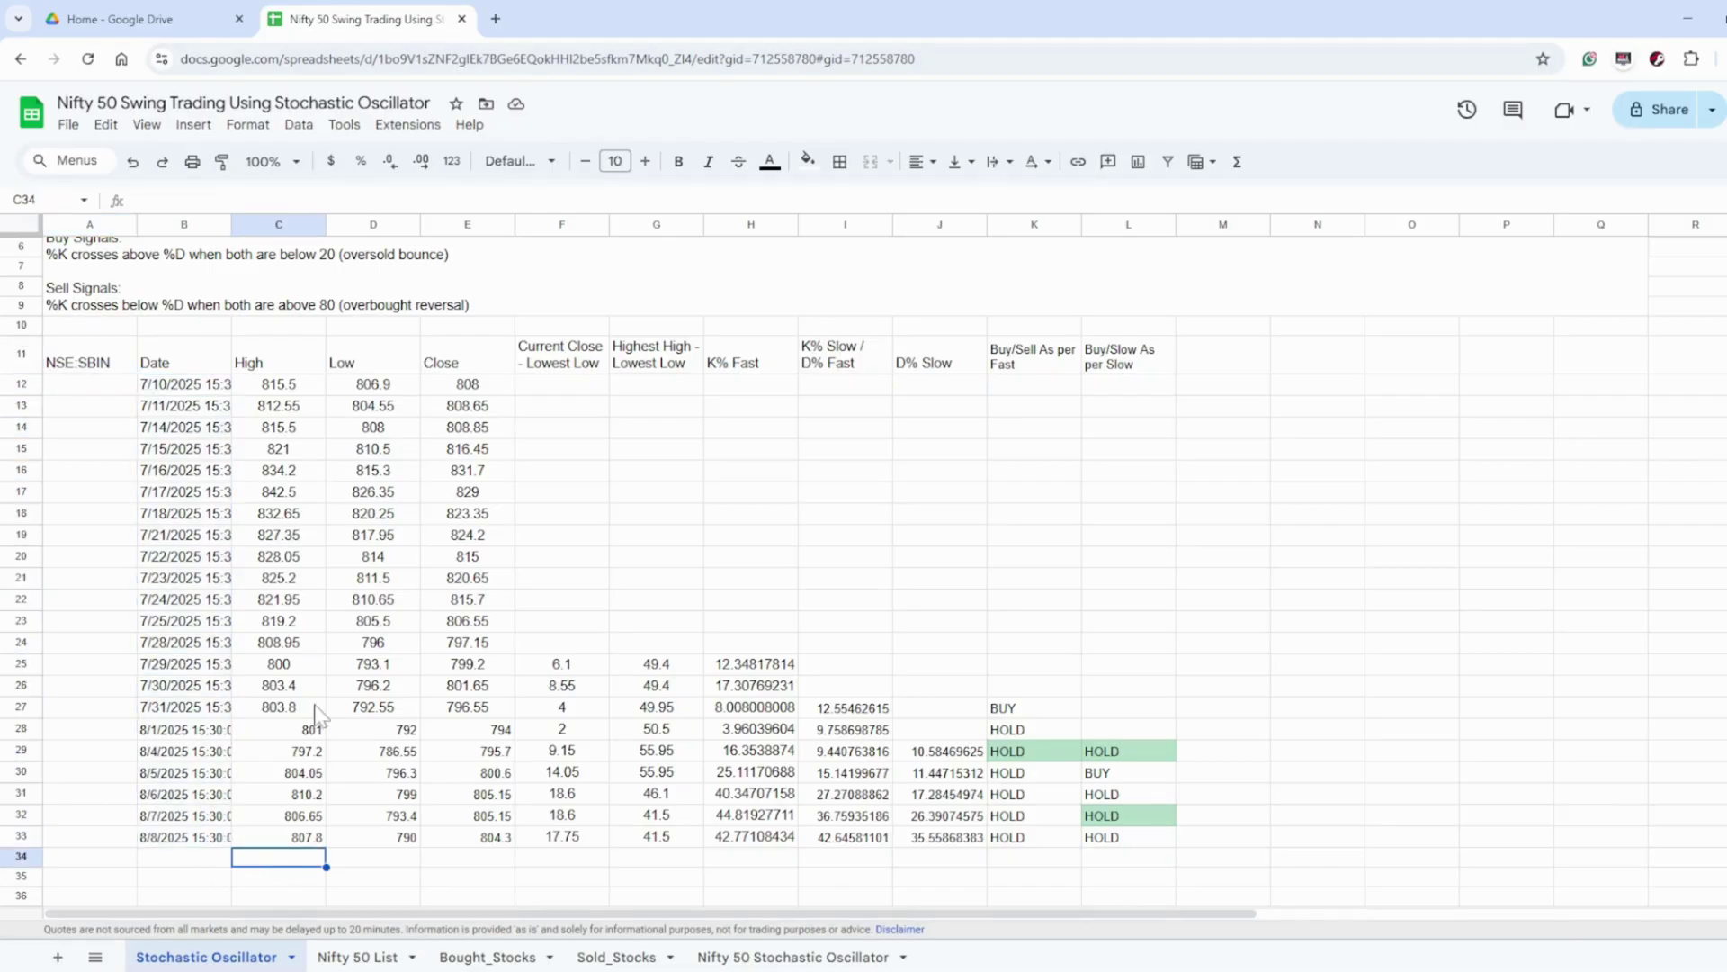
left_click(272, 389)
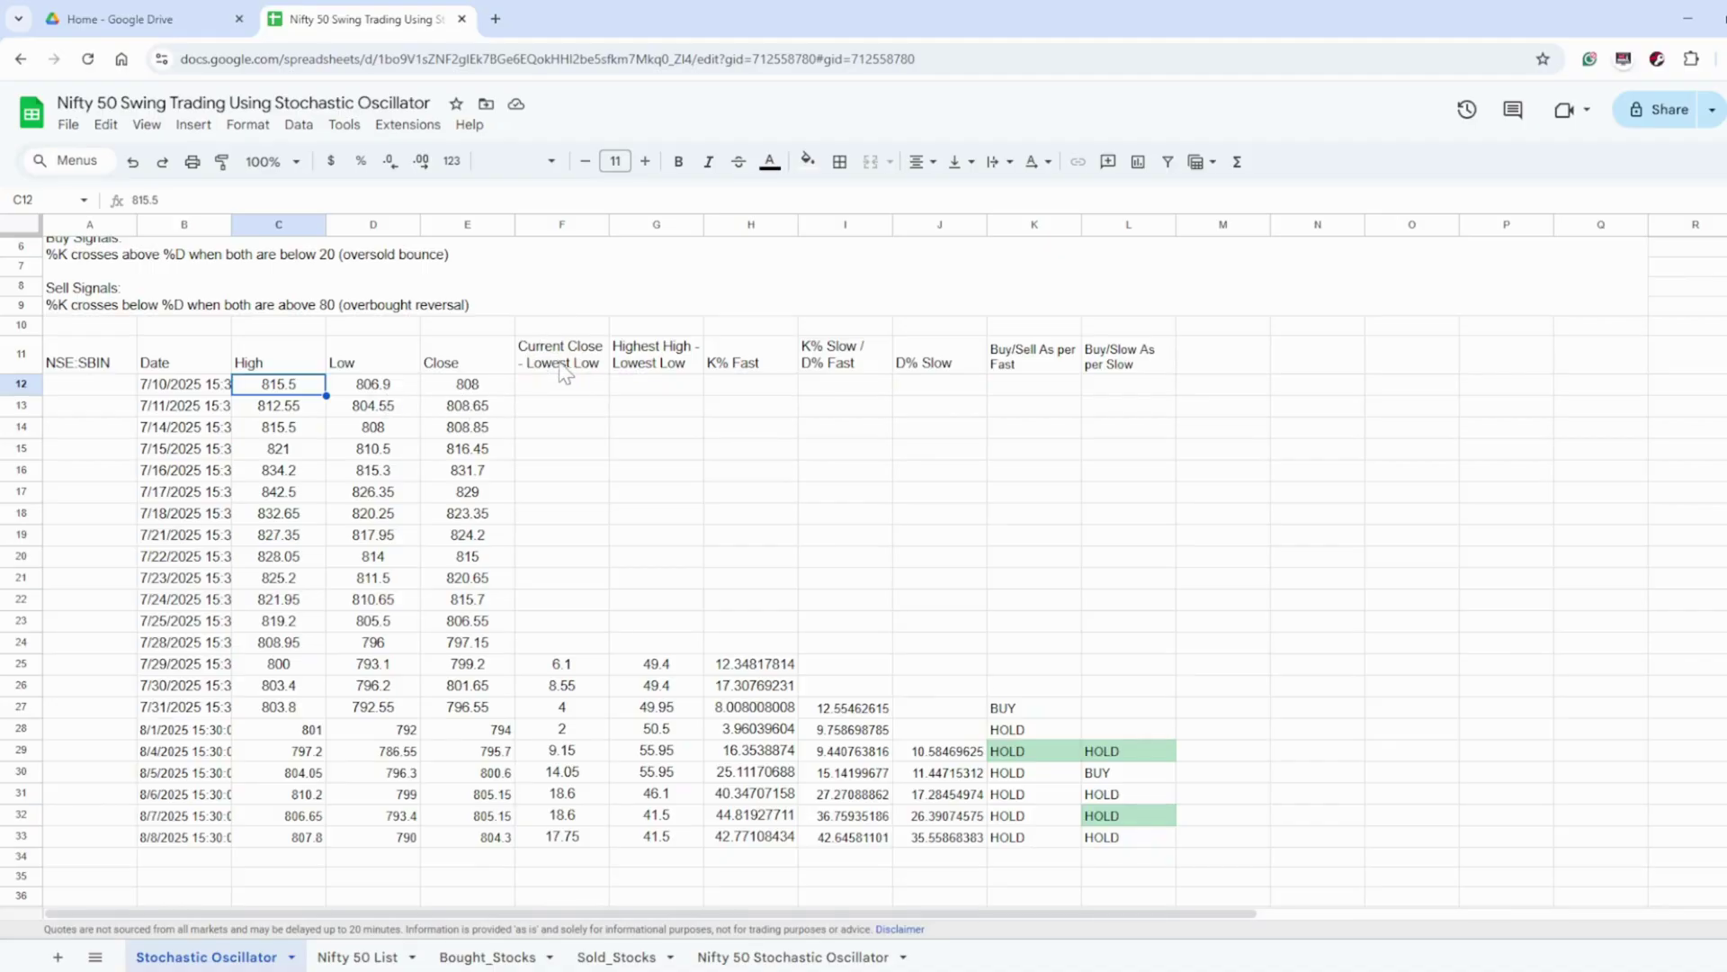
Step: Review the F25, G25 and H25 formulas for close minus lowest low, high-low range and %K Fast
left_click(571, 670)
double_click(562, 663)
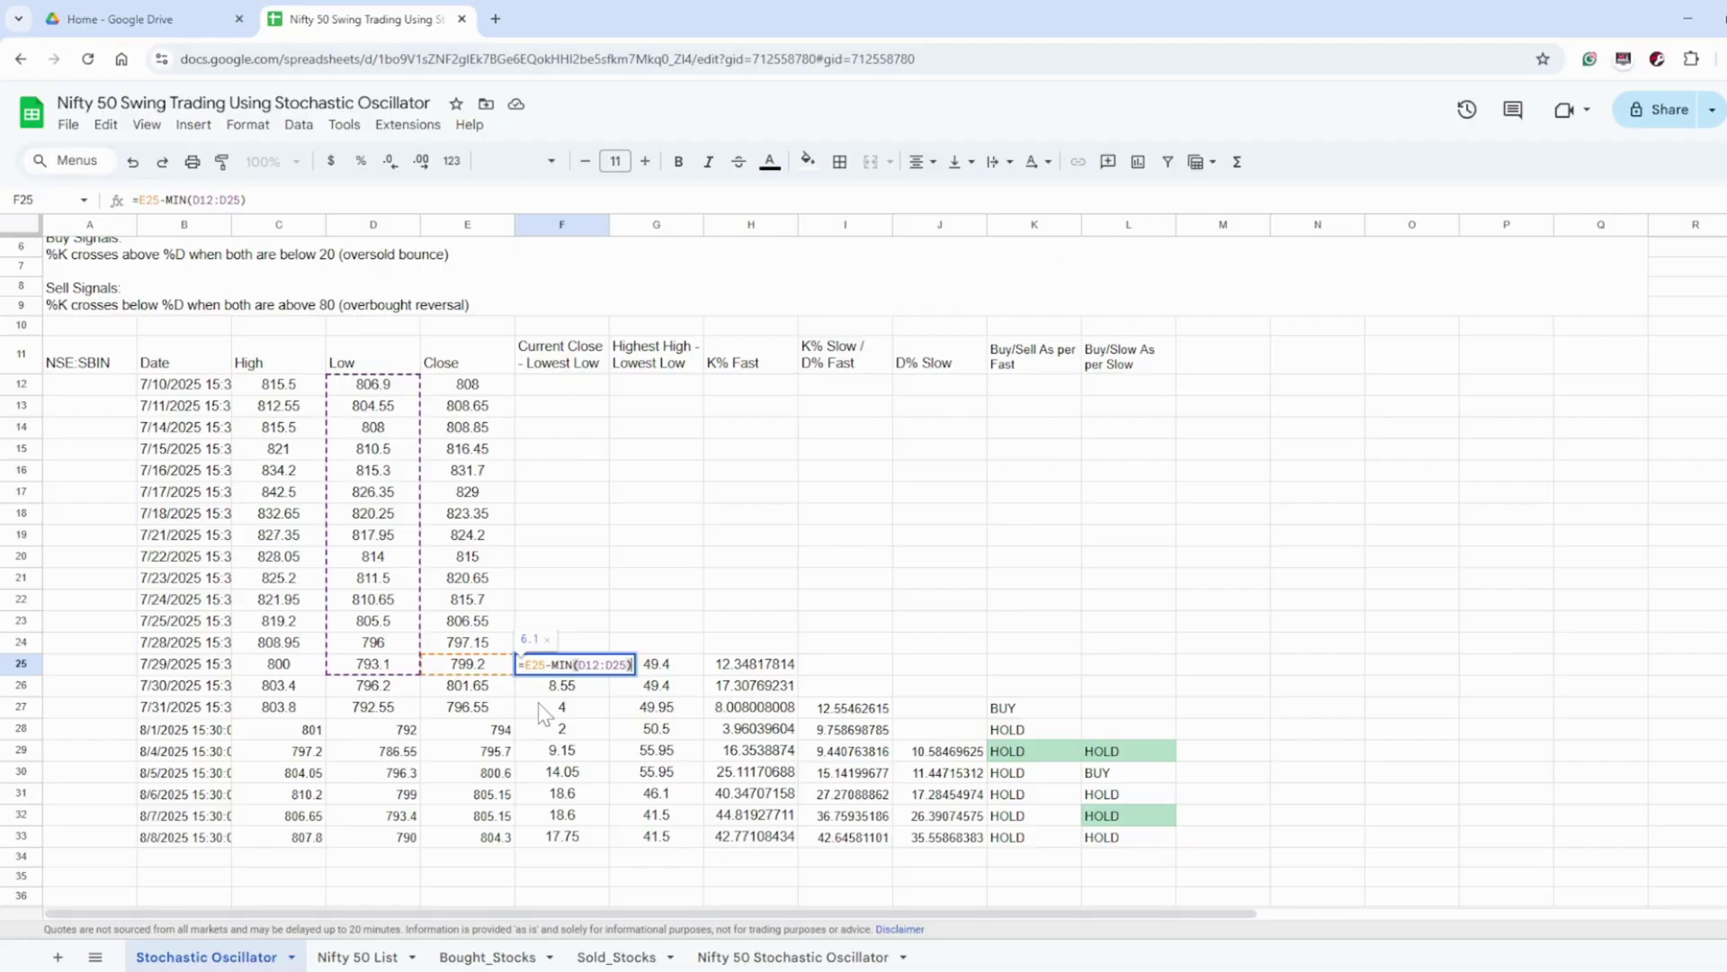
key("Escape")
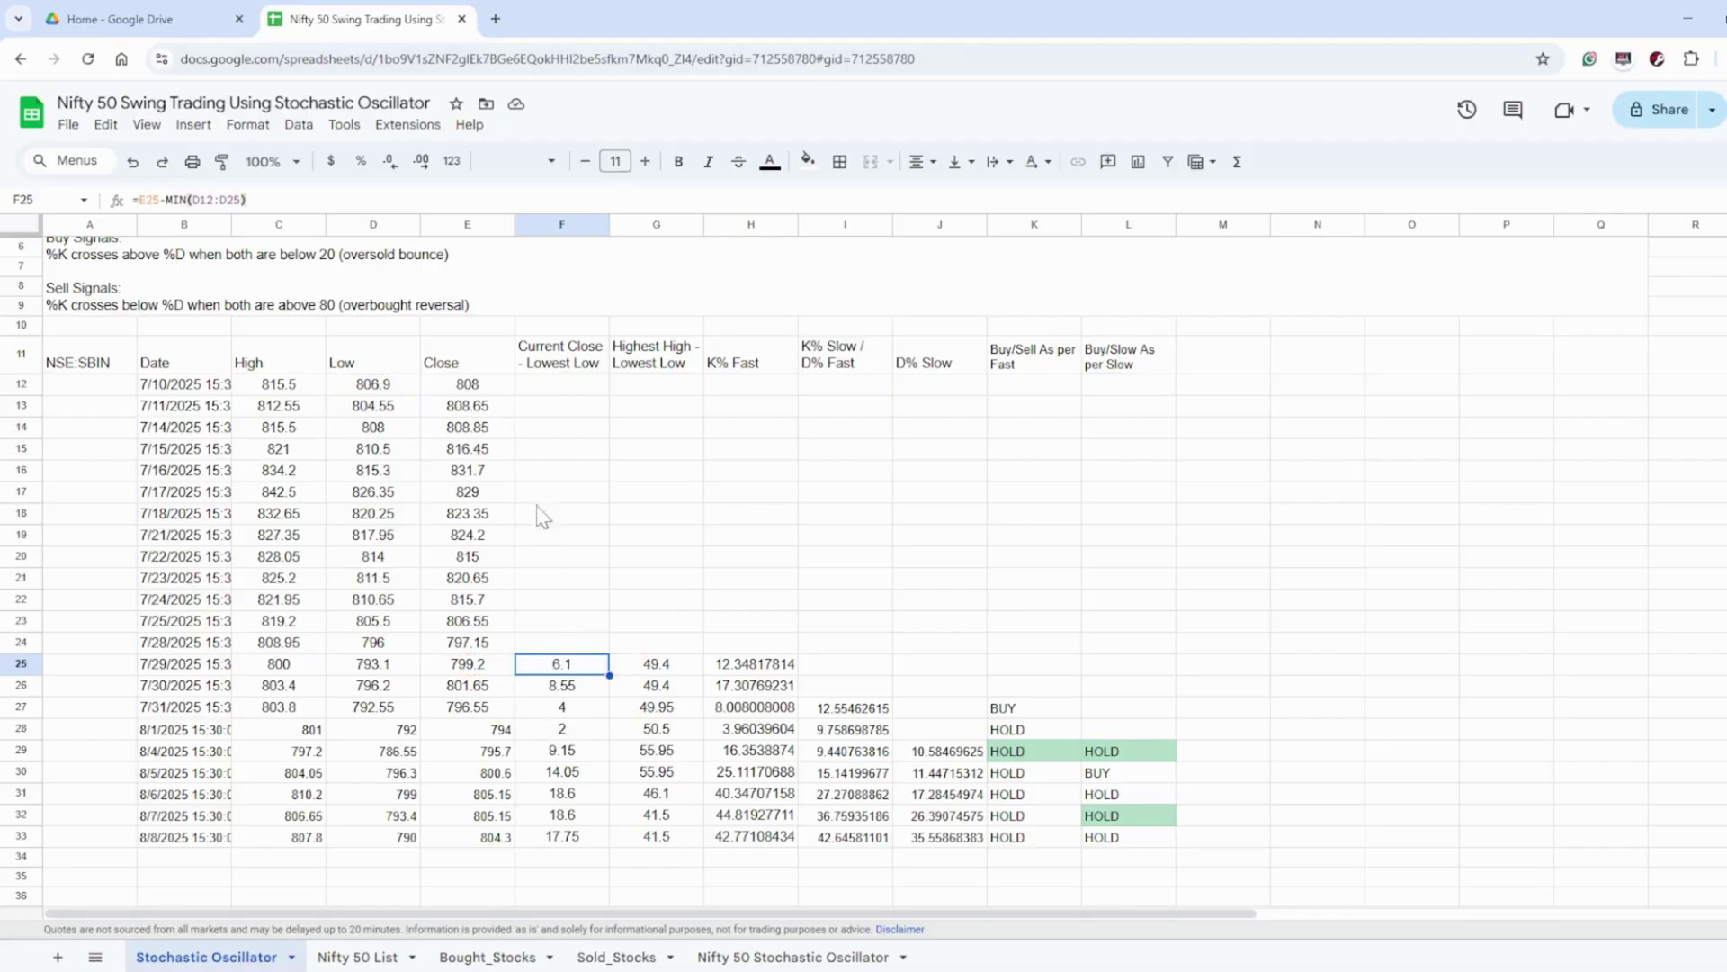
double_click(673, 666)
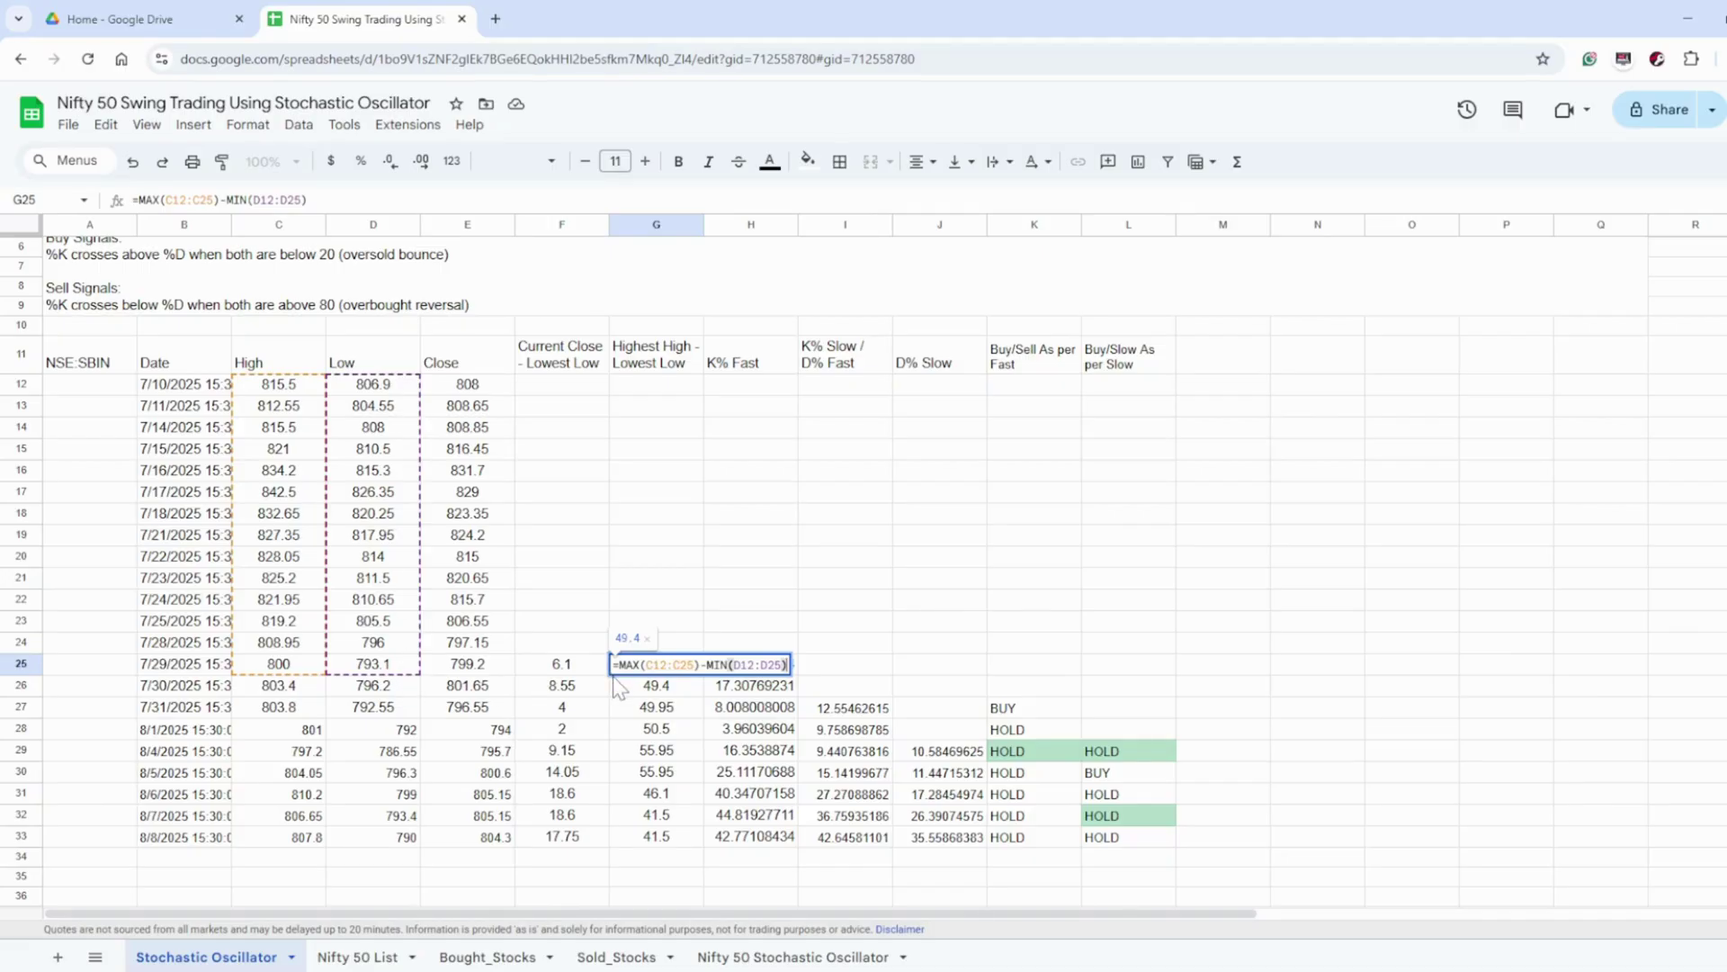
left_click(635, 668)
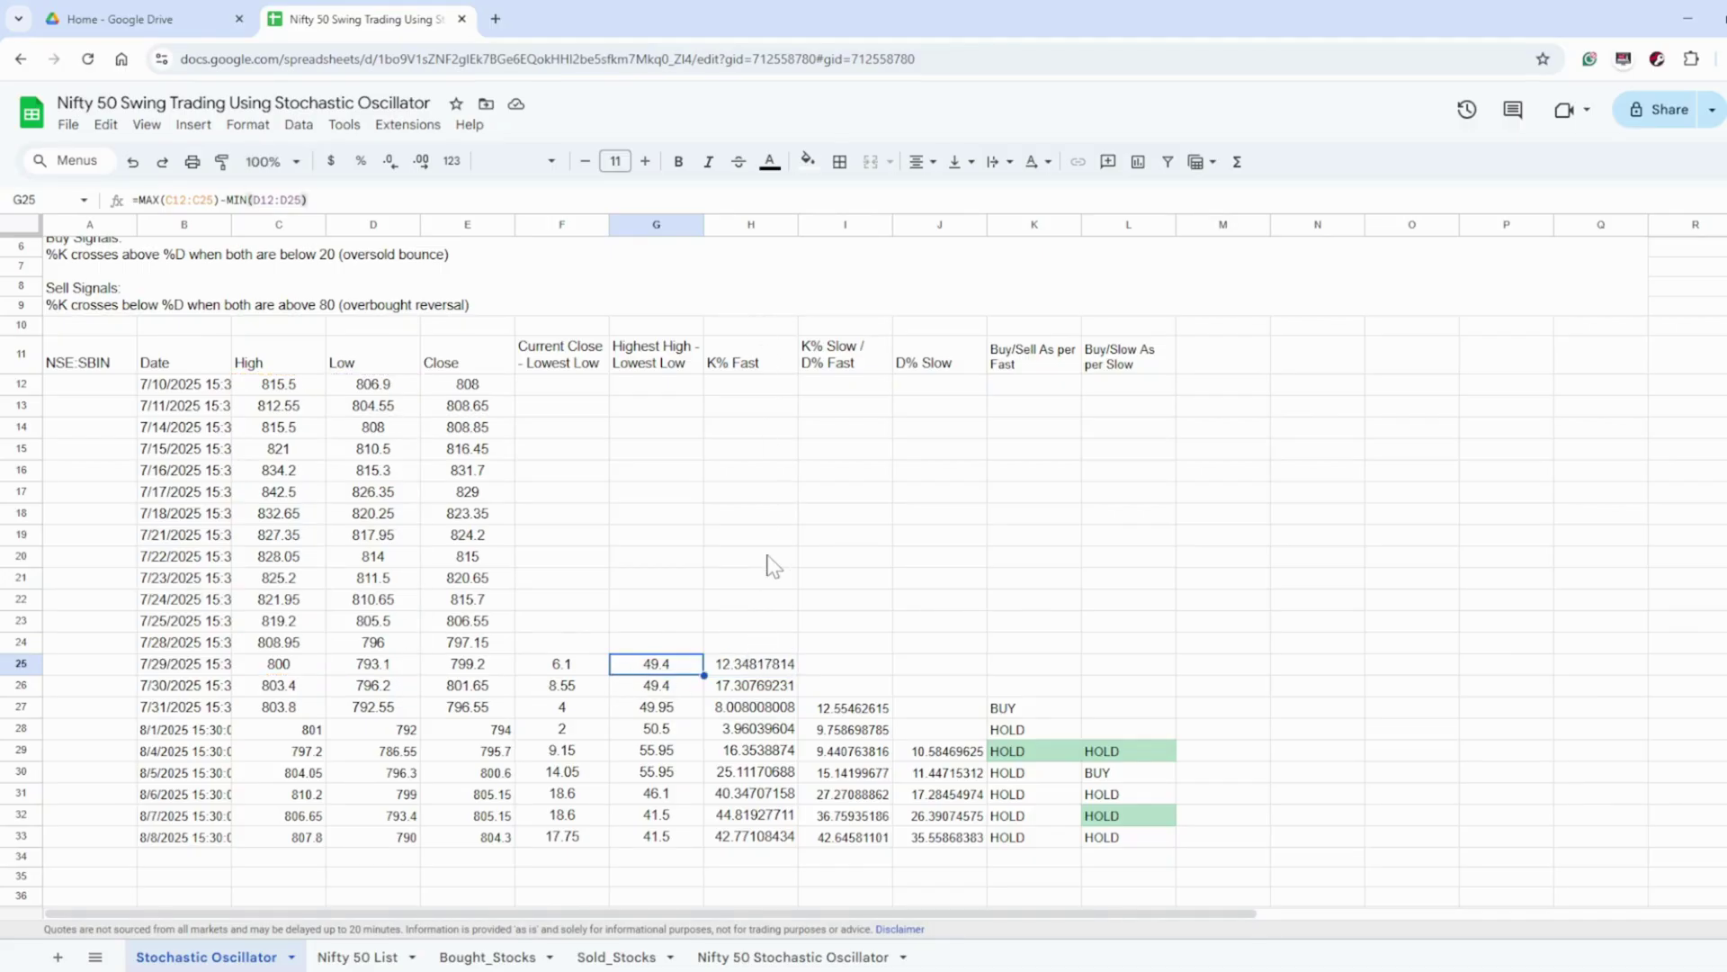
left_click(766, 670)
key("Return")
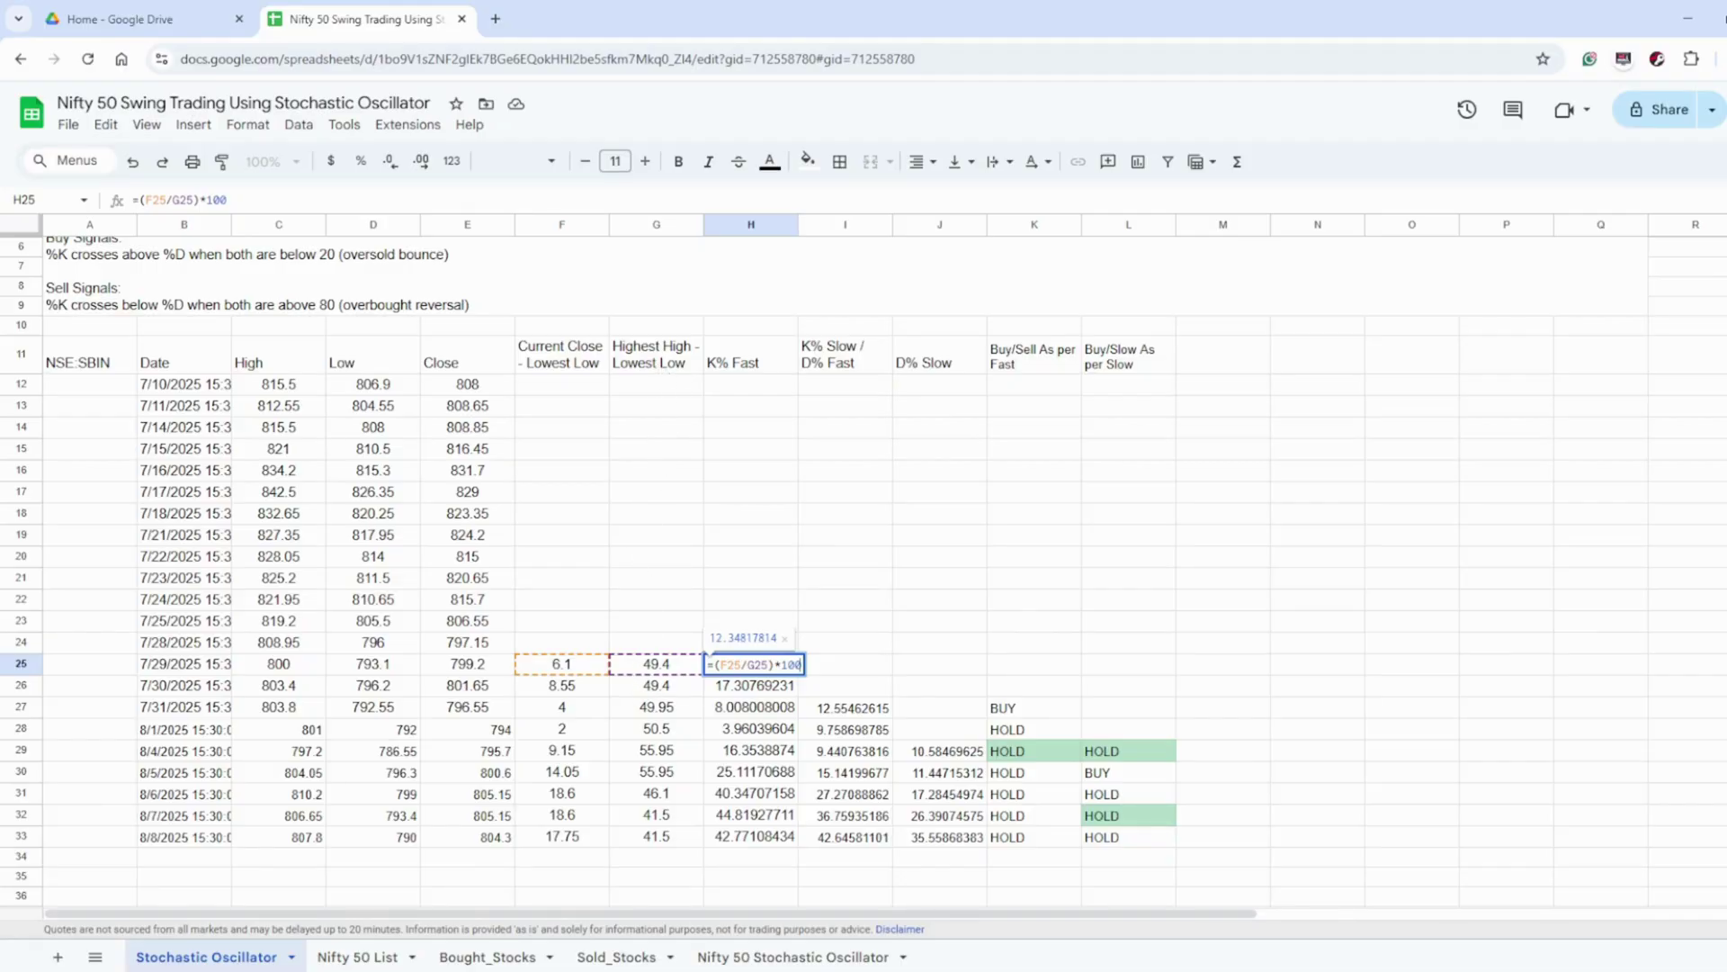
key("Escape")
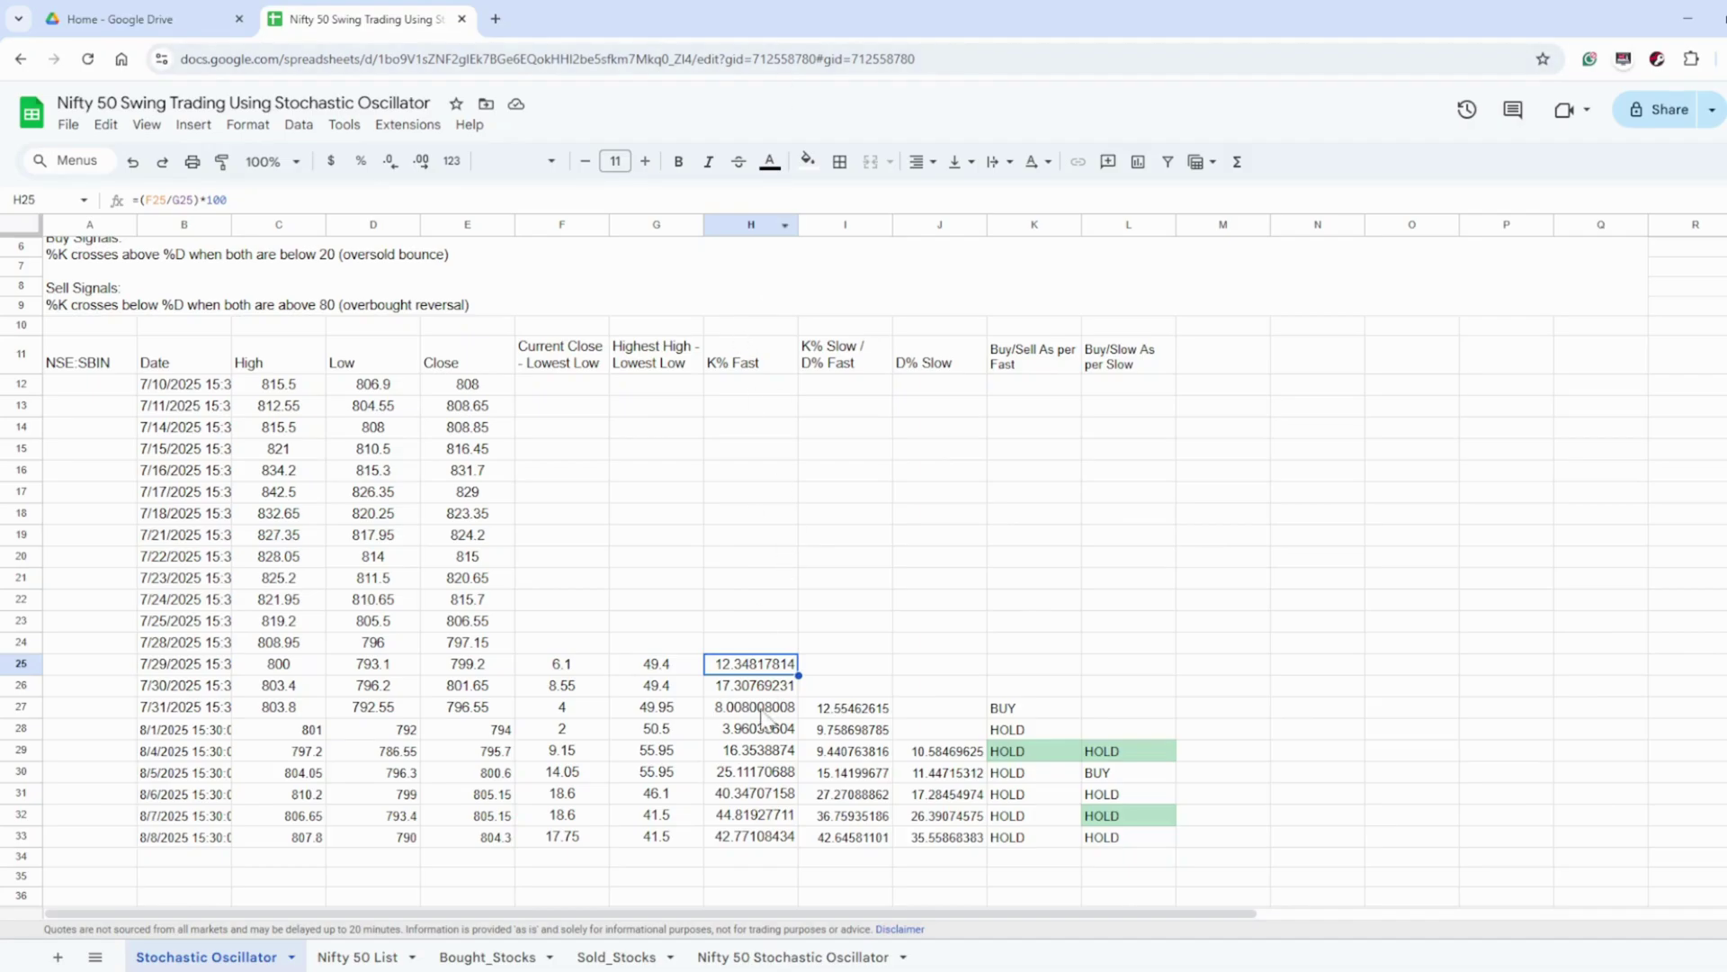
Step: Check the three-period AVERAGE formulas in I27 and J29, ending on the K29 signal cell
left_click(841, 360)
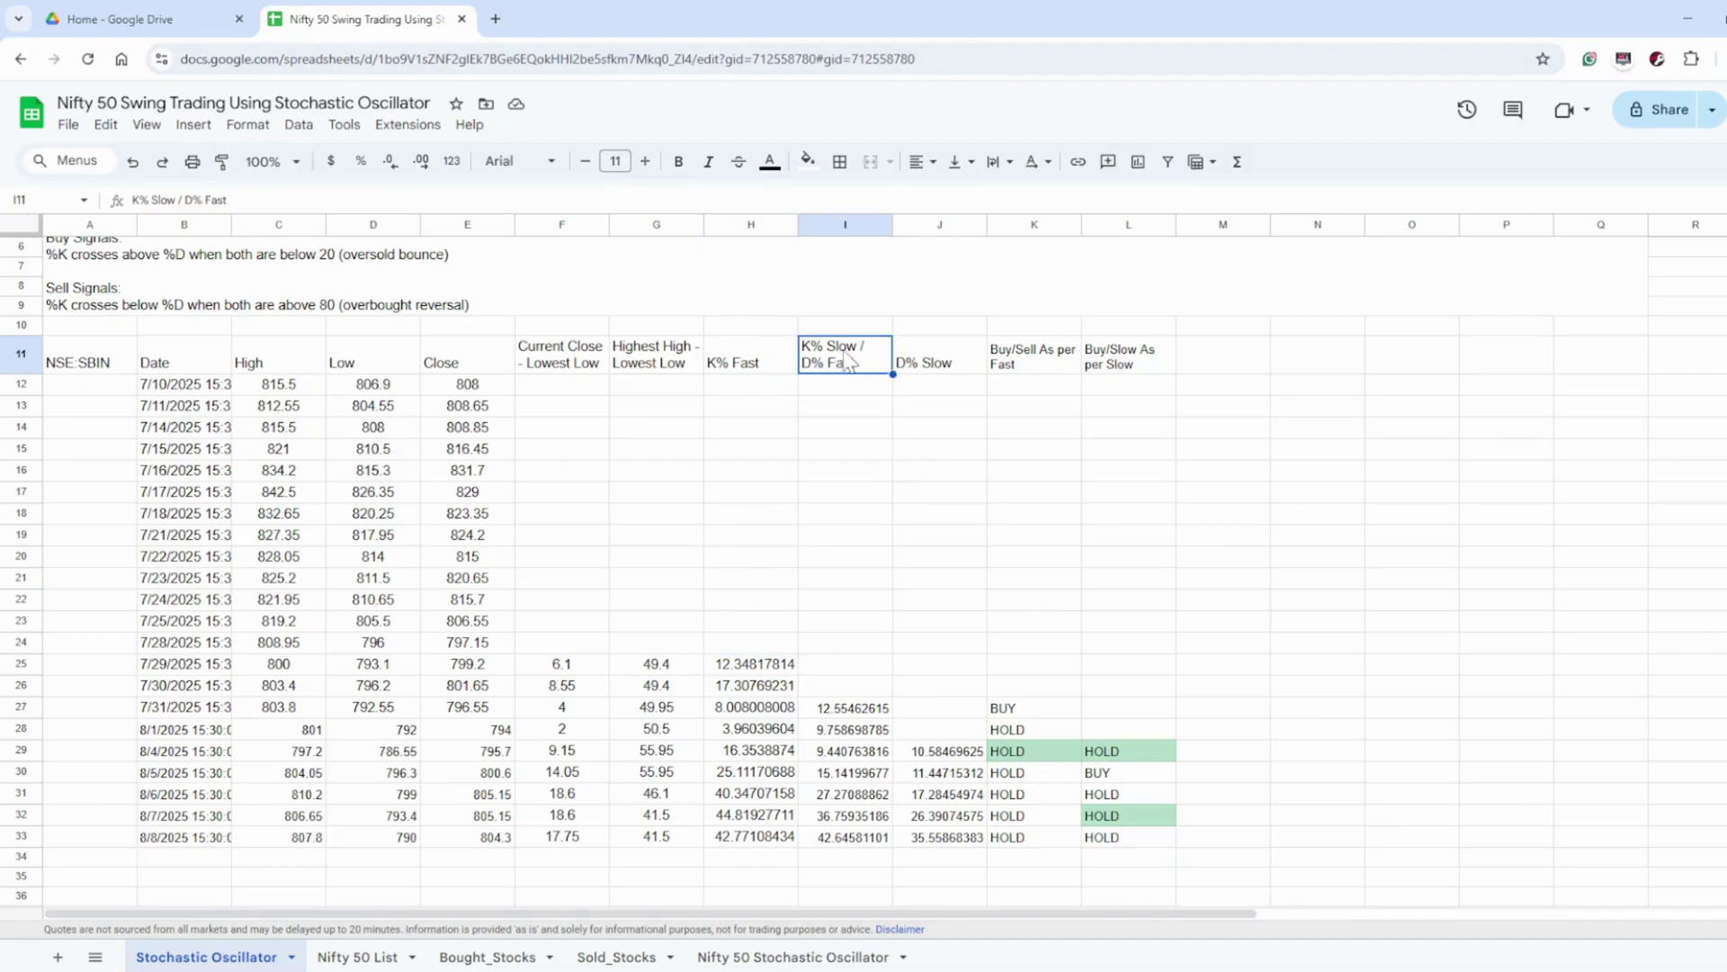
double_click(850, 711)
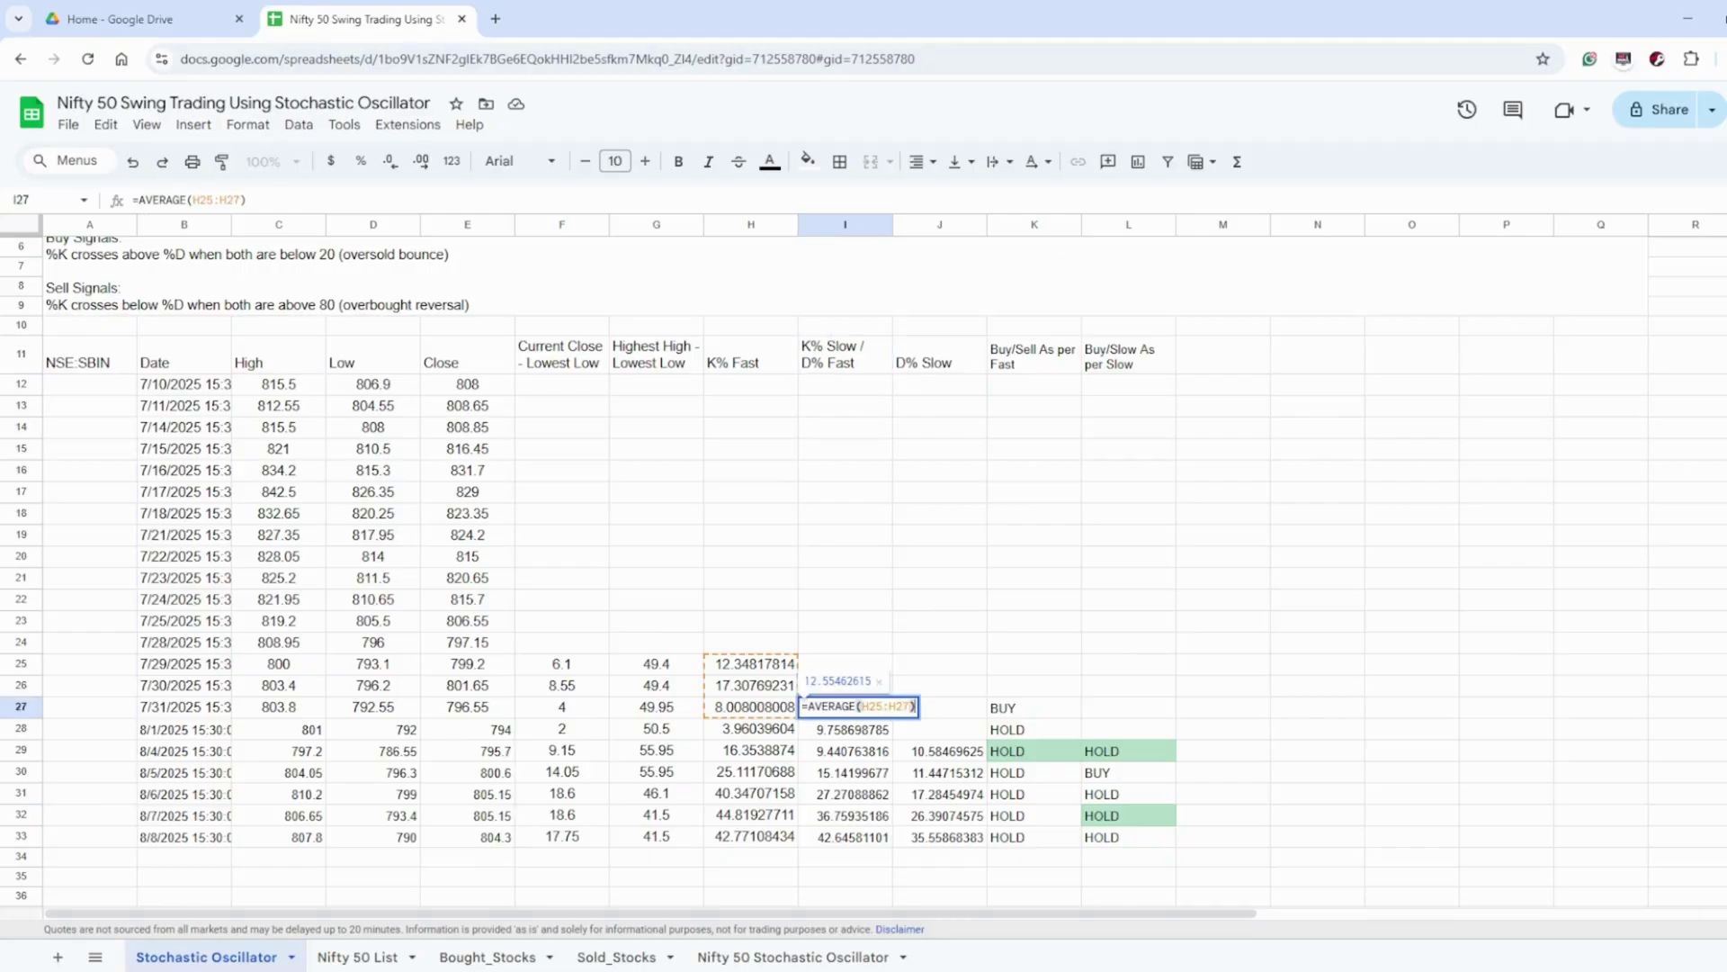
key("Escape")
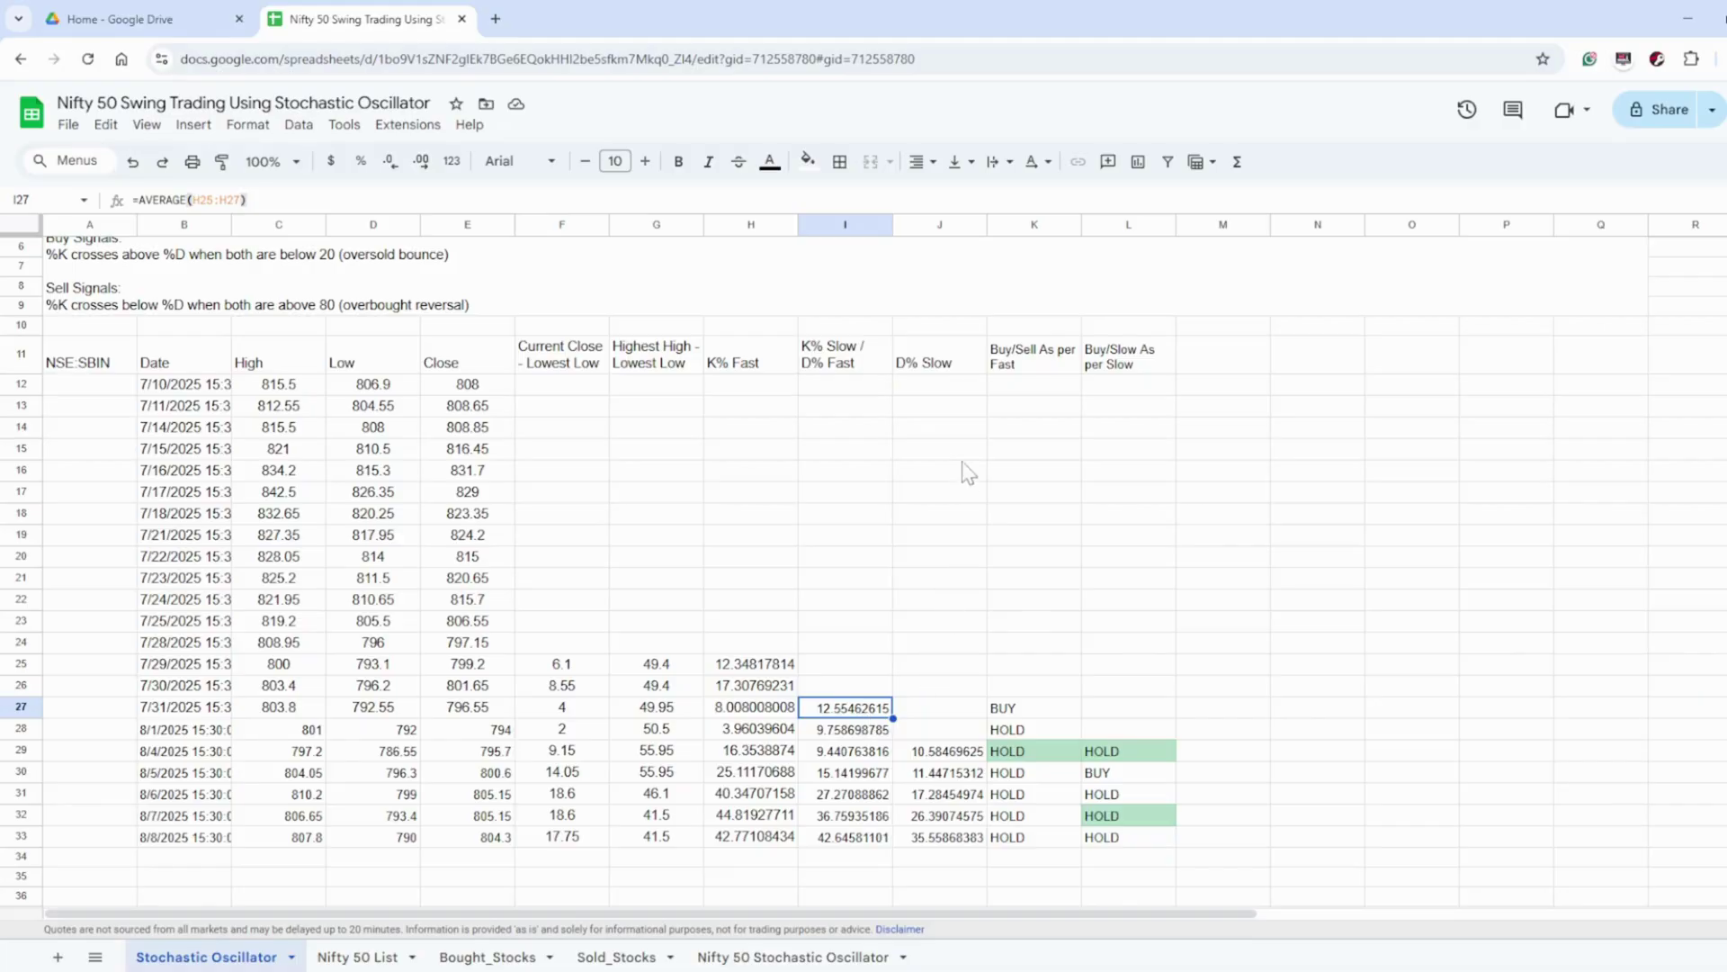
double_click(938, 754)
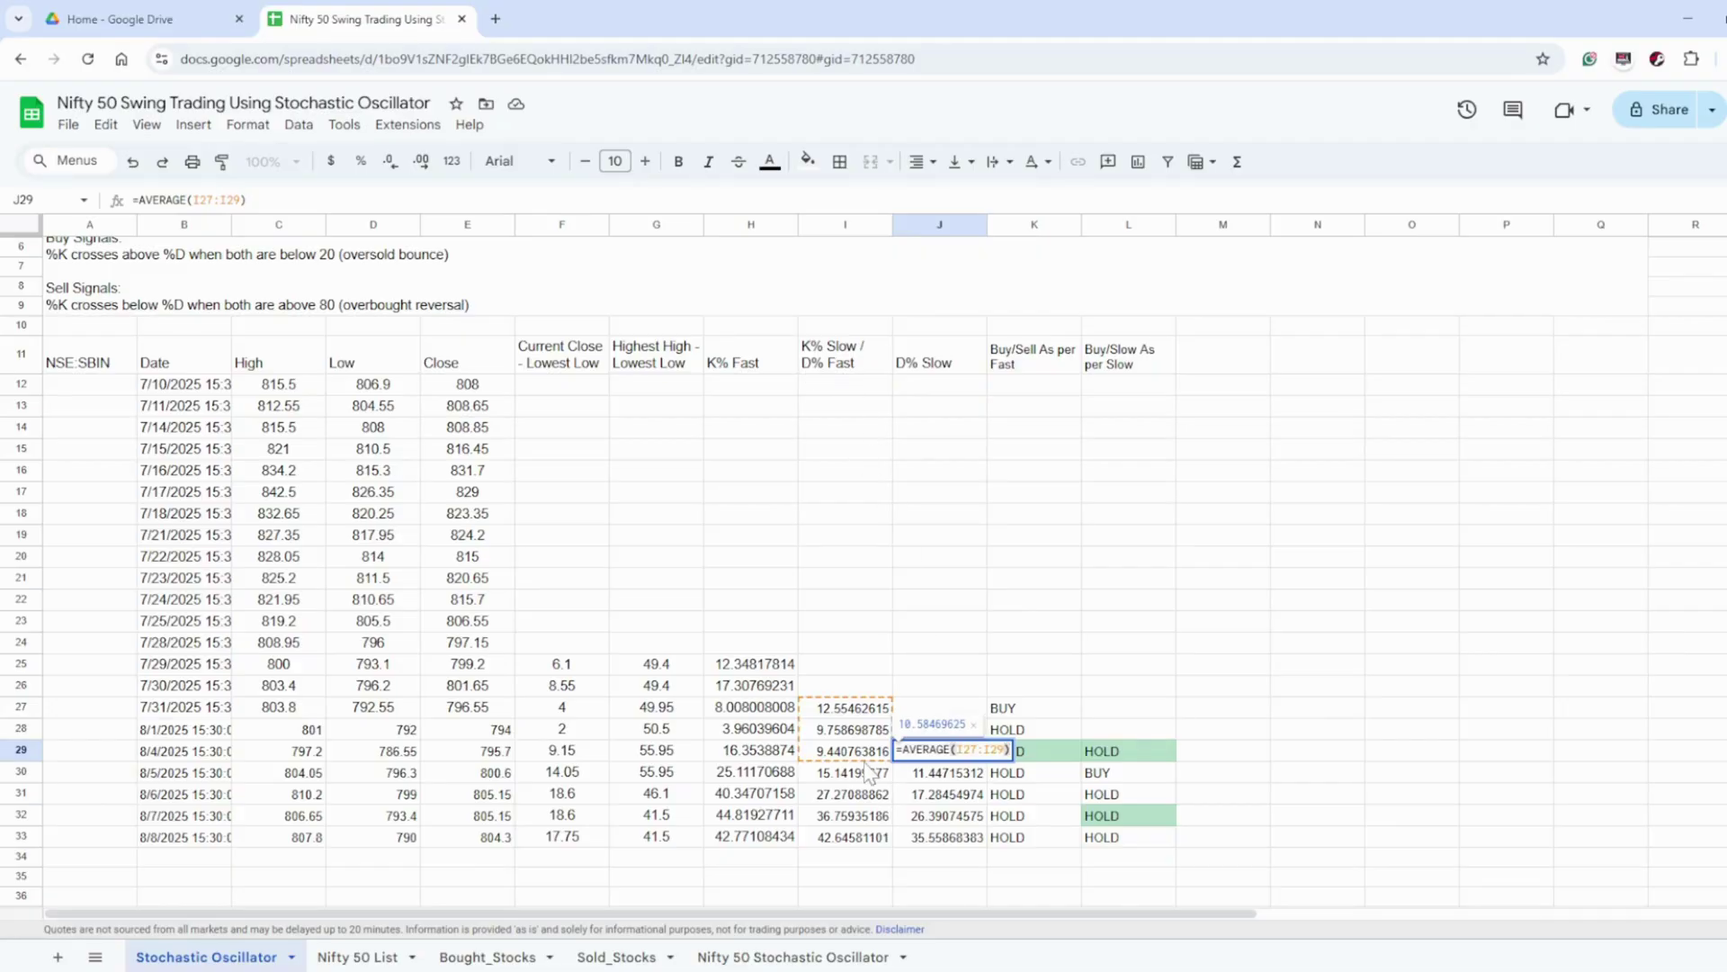
key("Escape")
key("Right")
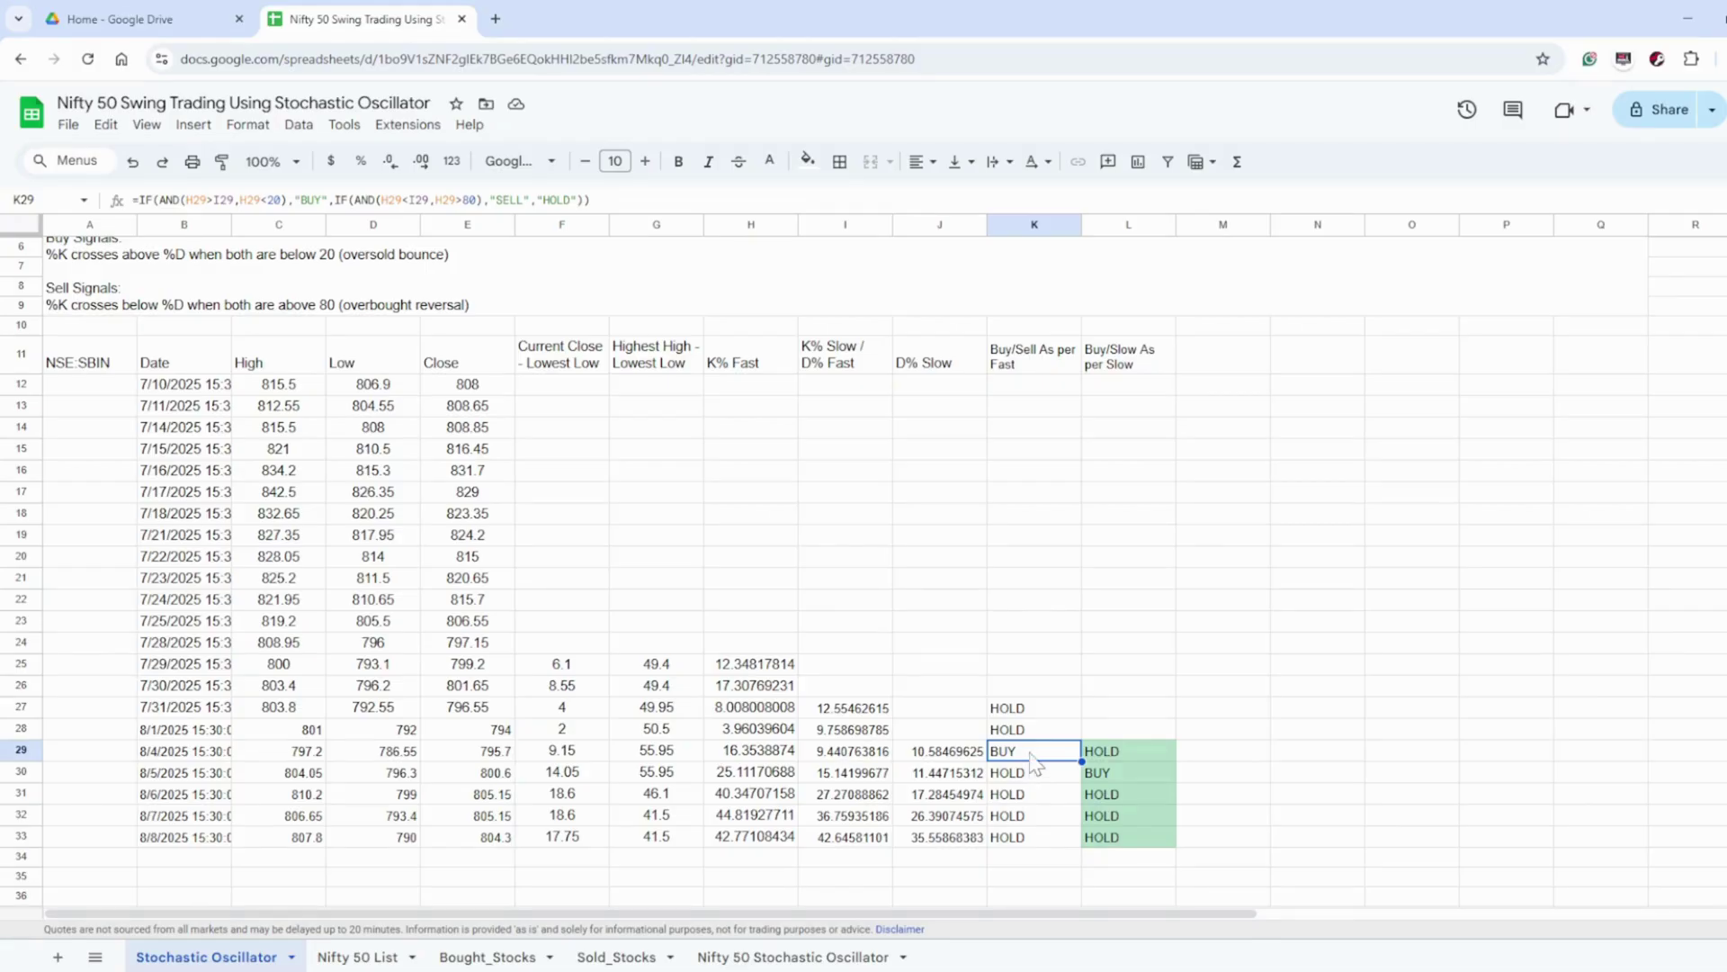
Step: Review K29's BUY/SELL/HOLD formula and the %K Fast formula in H28
double_click(1031, 753)
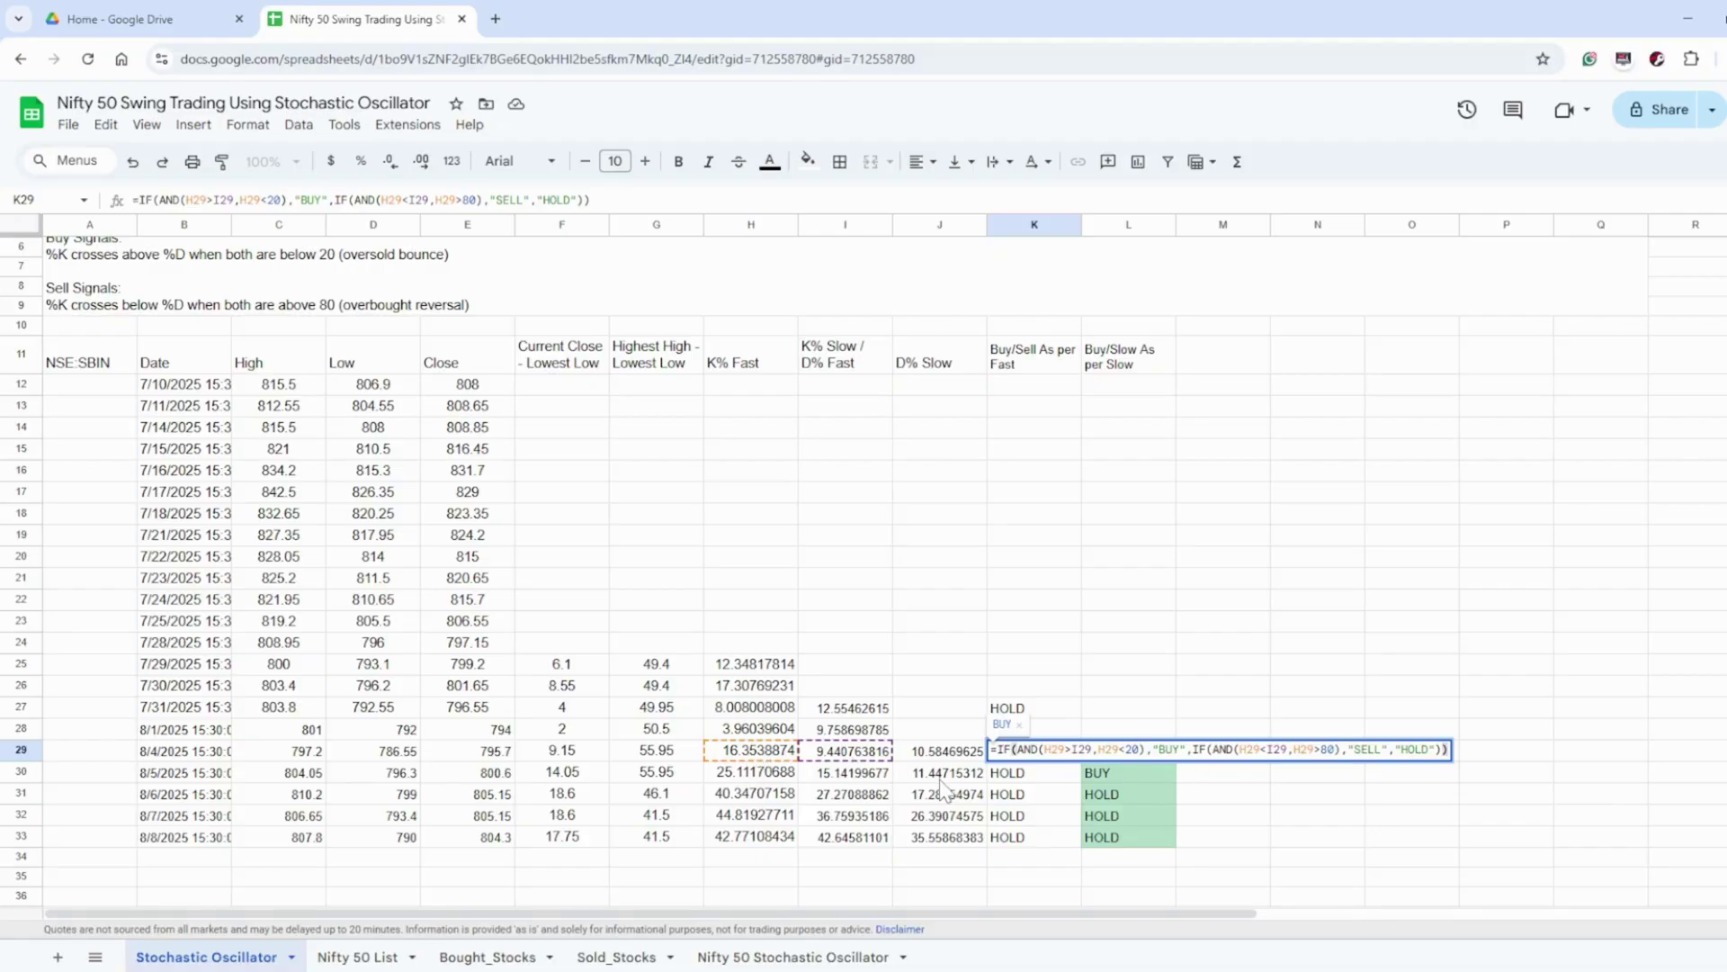
key("Escape")
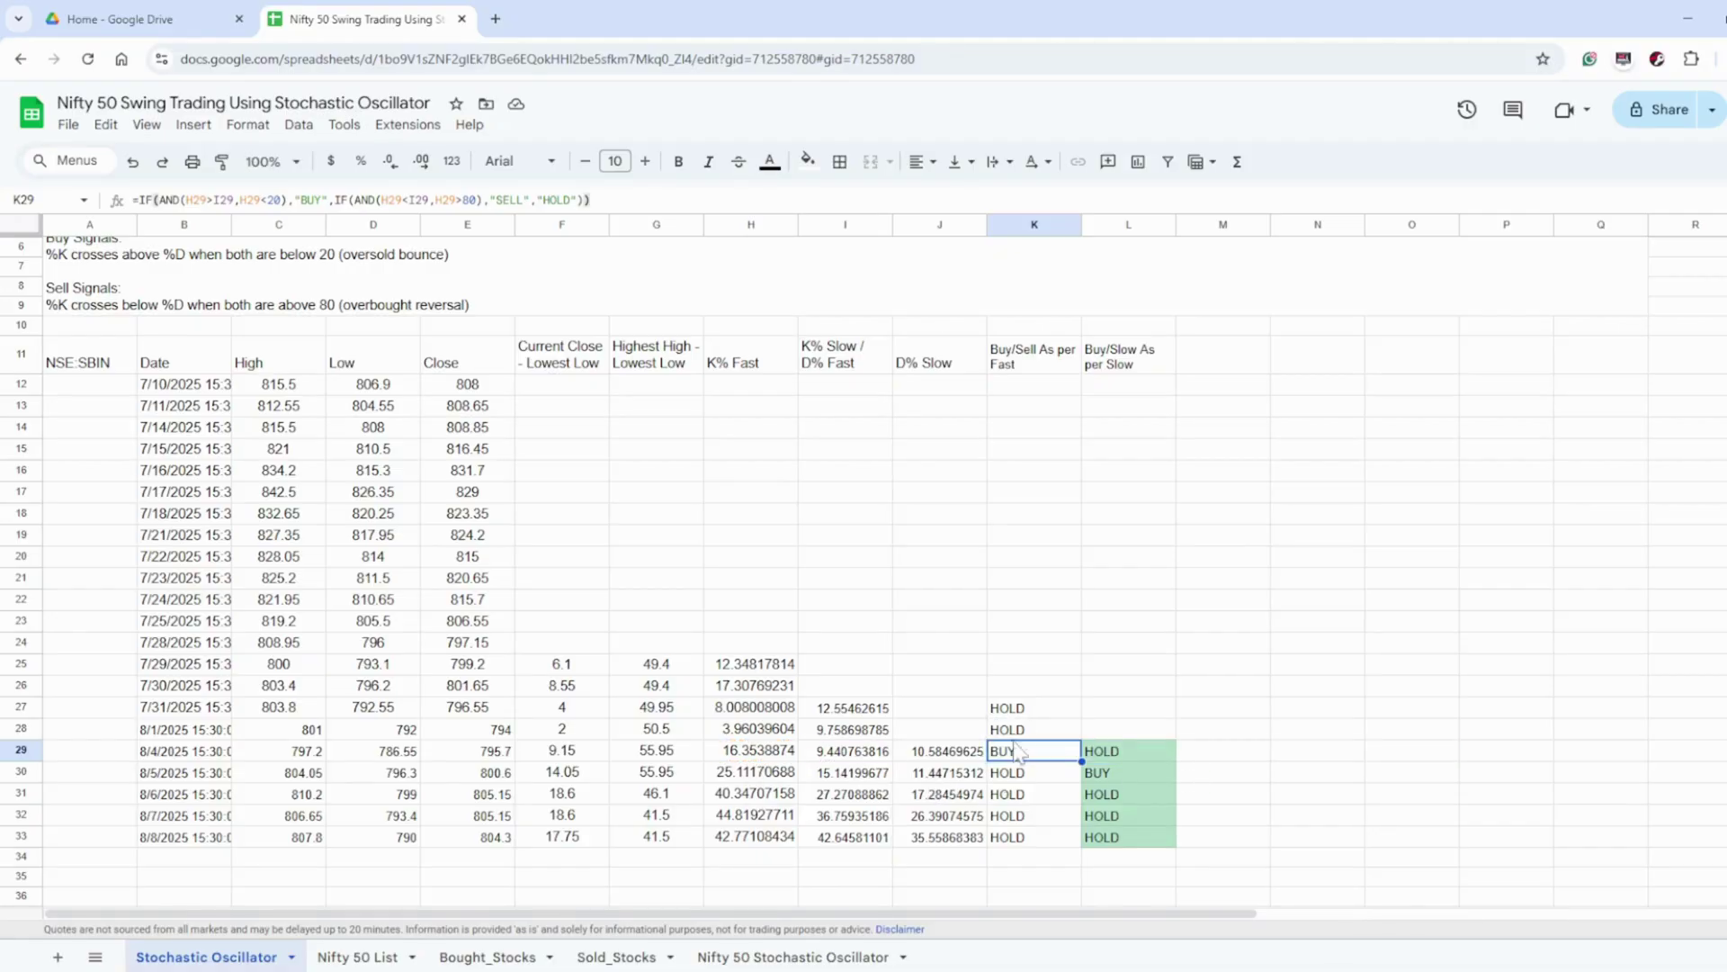
key("Up")
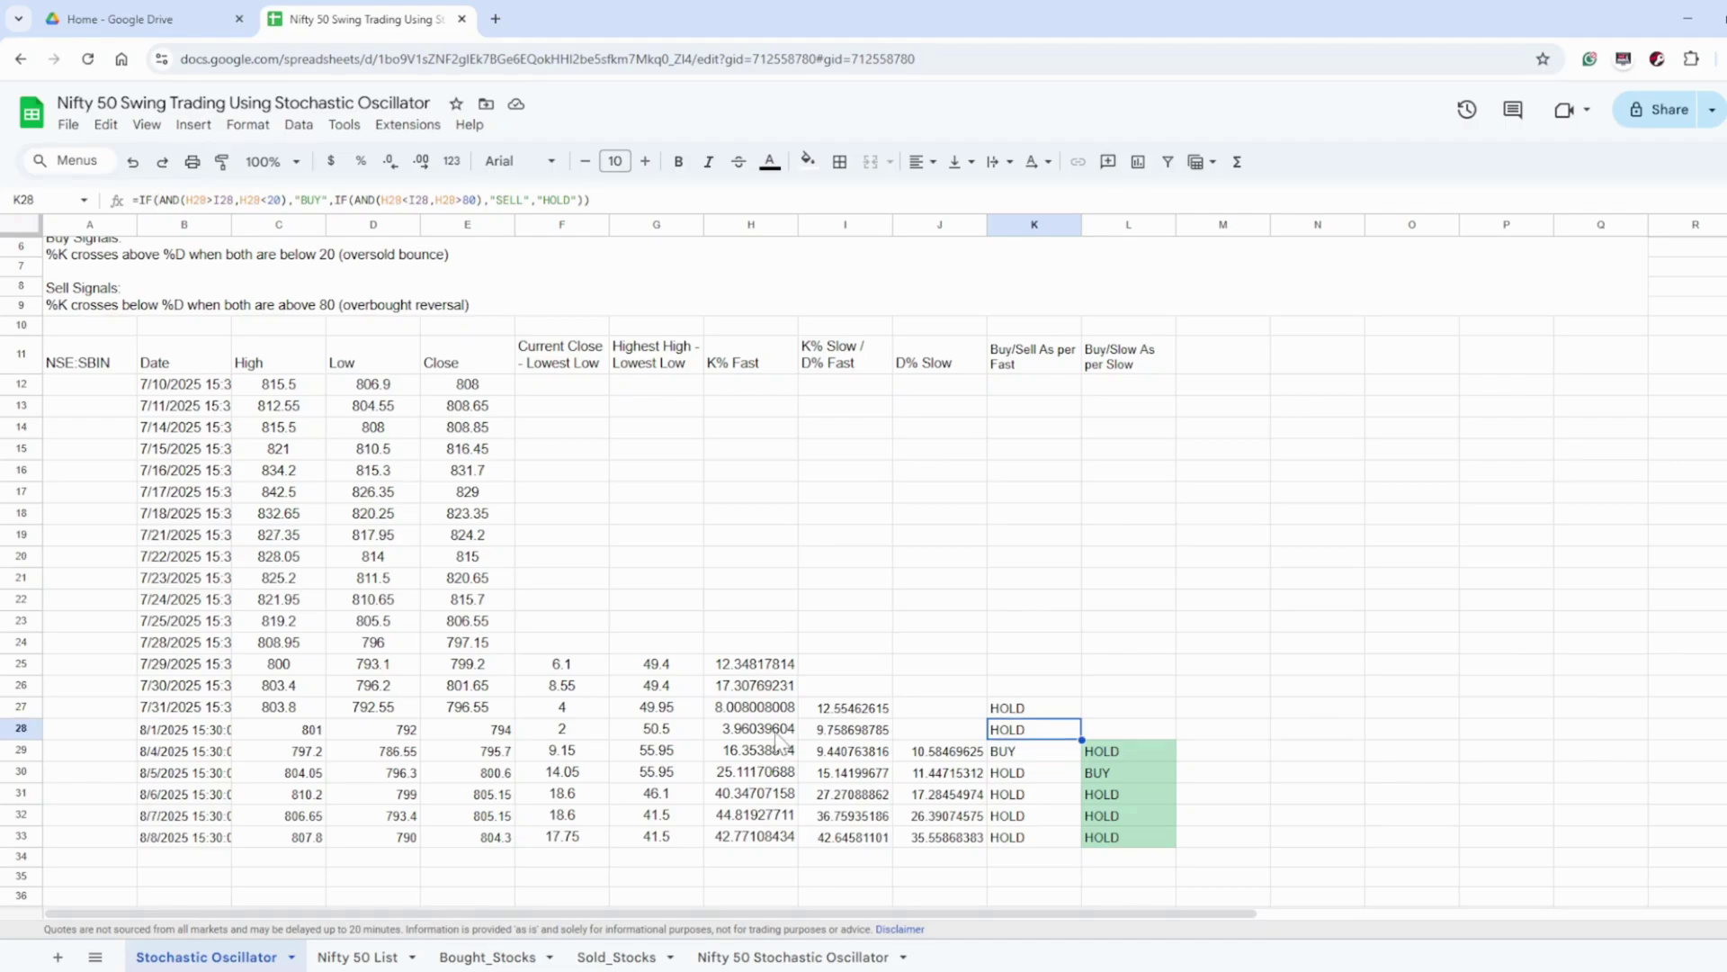
double_click(772, 729)
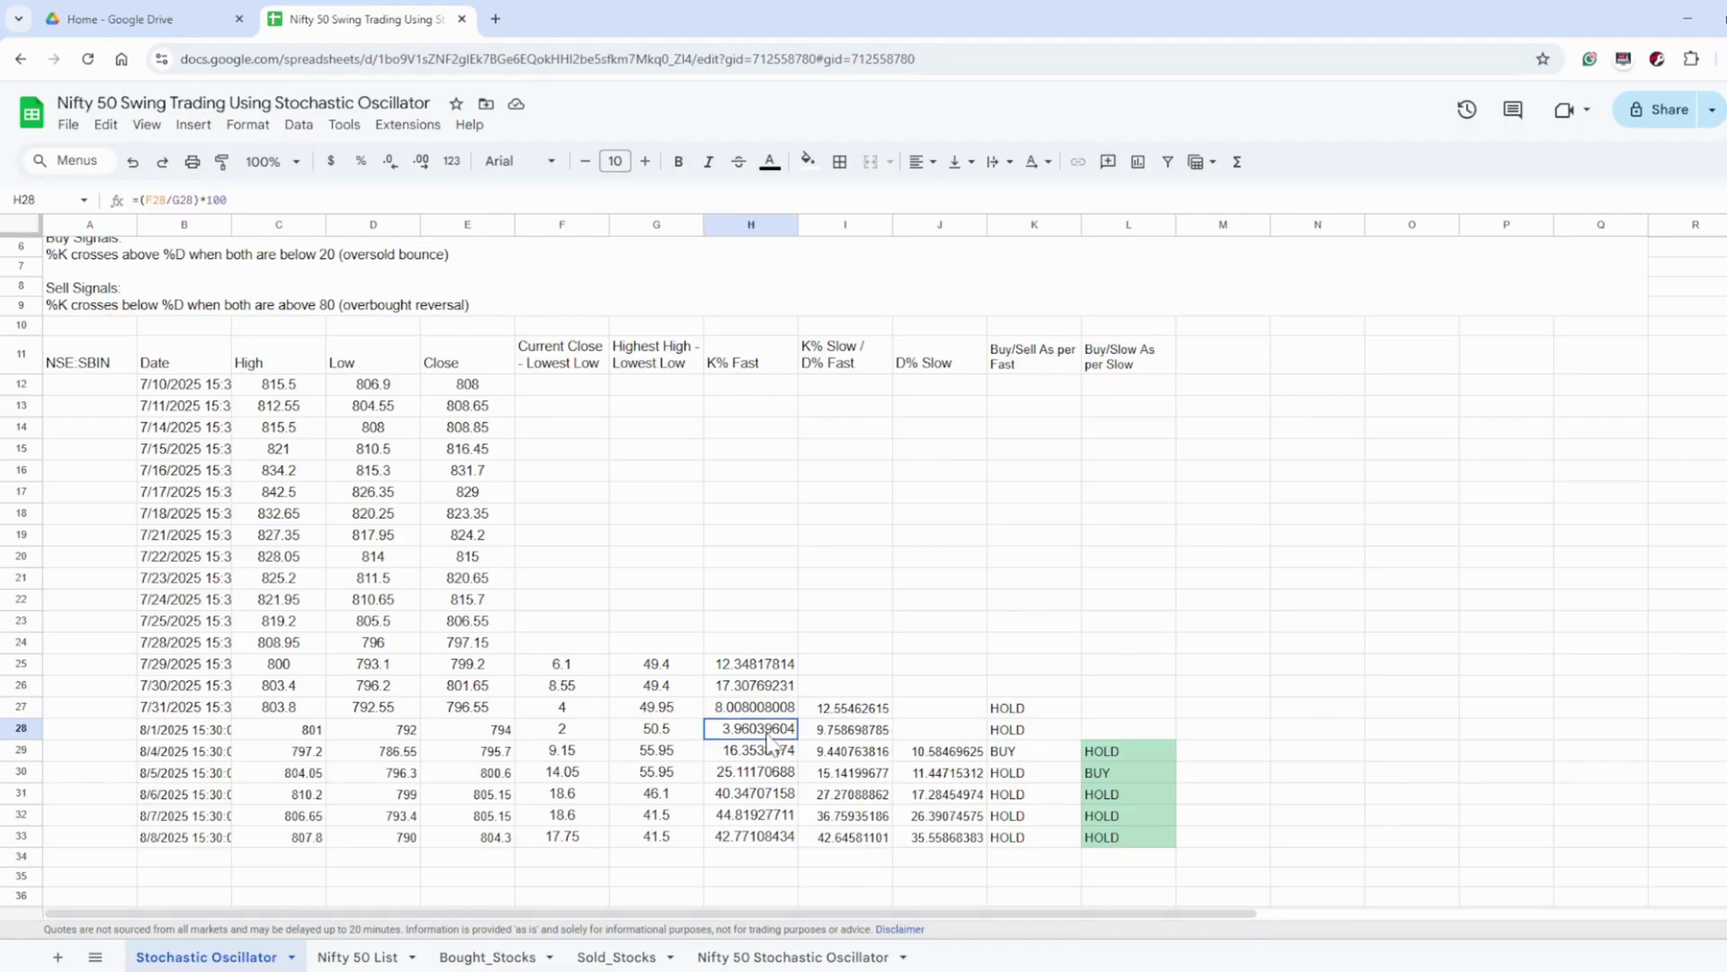
key("Escape")
Step: Review K28's fast-signal formula and bring up L29's IF(AND(I29>J29,I29<20)) slow-signal formula
key("Right")
key("Right")
key("Right")
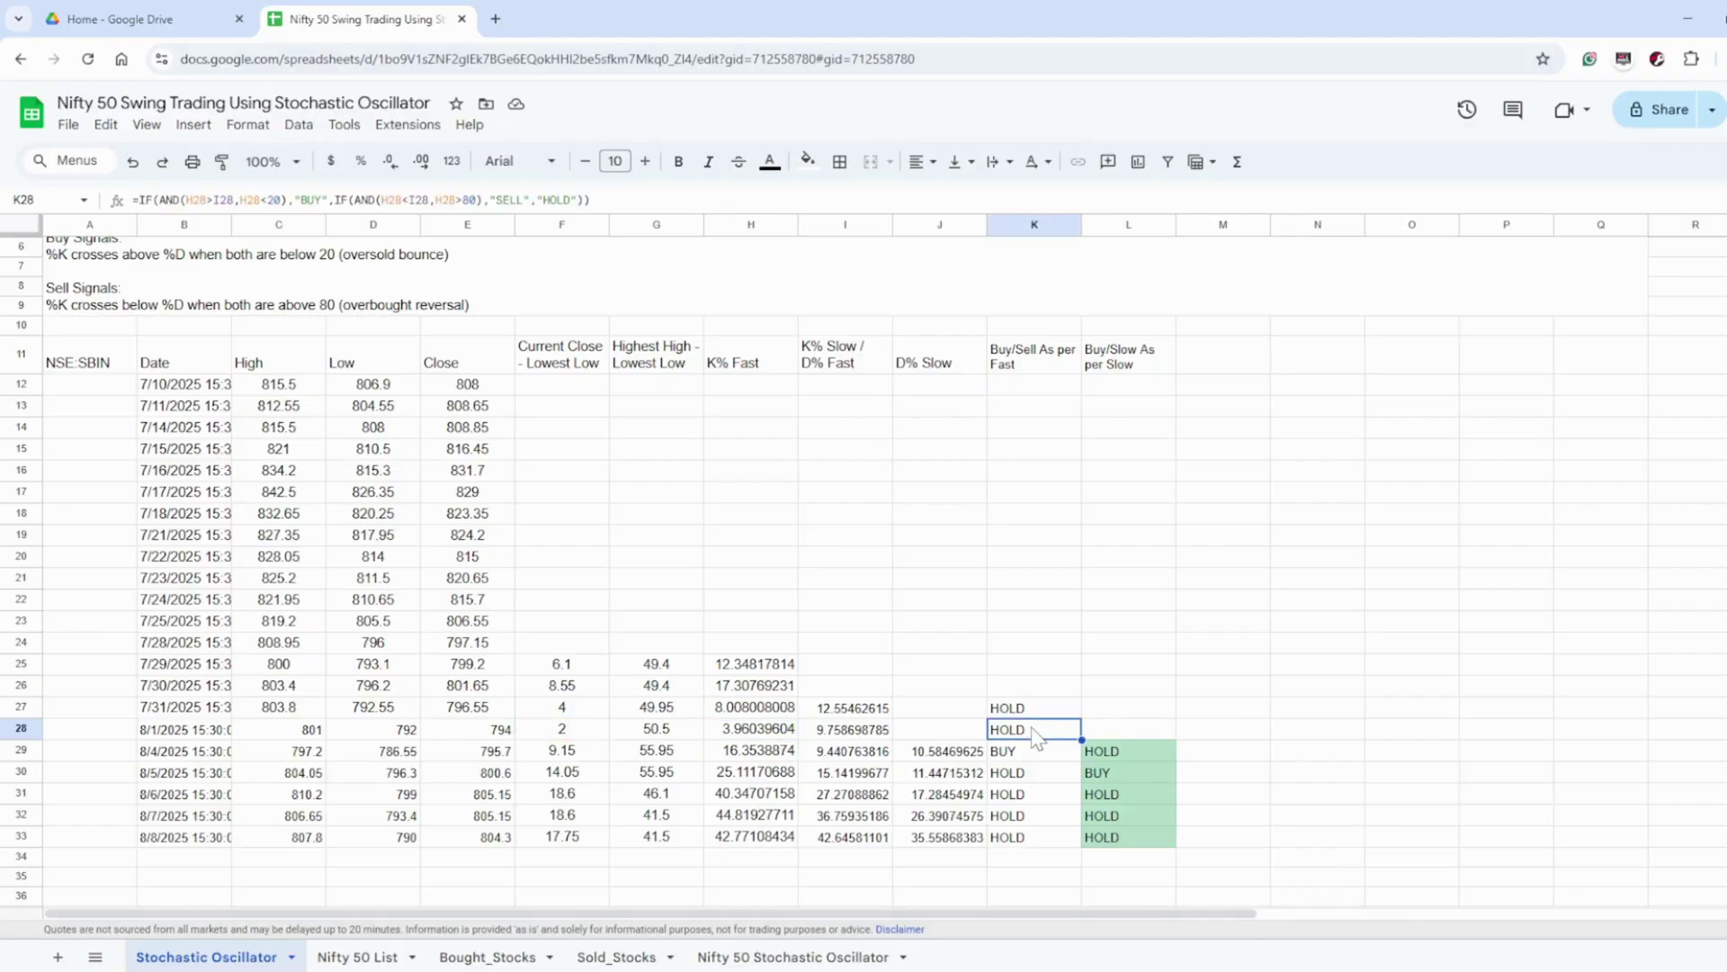
key("Return")
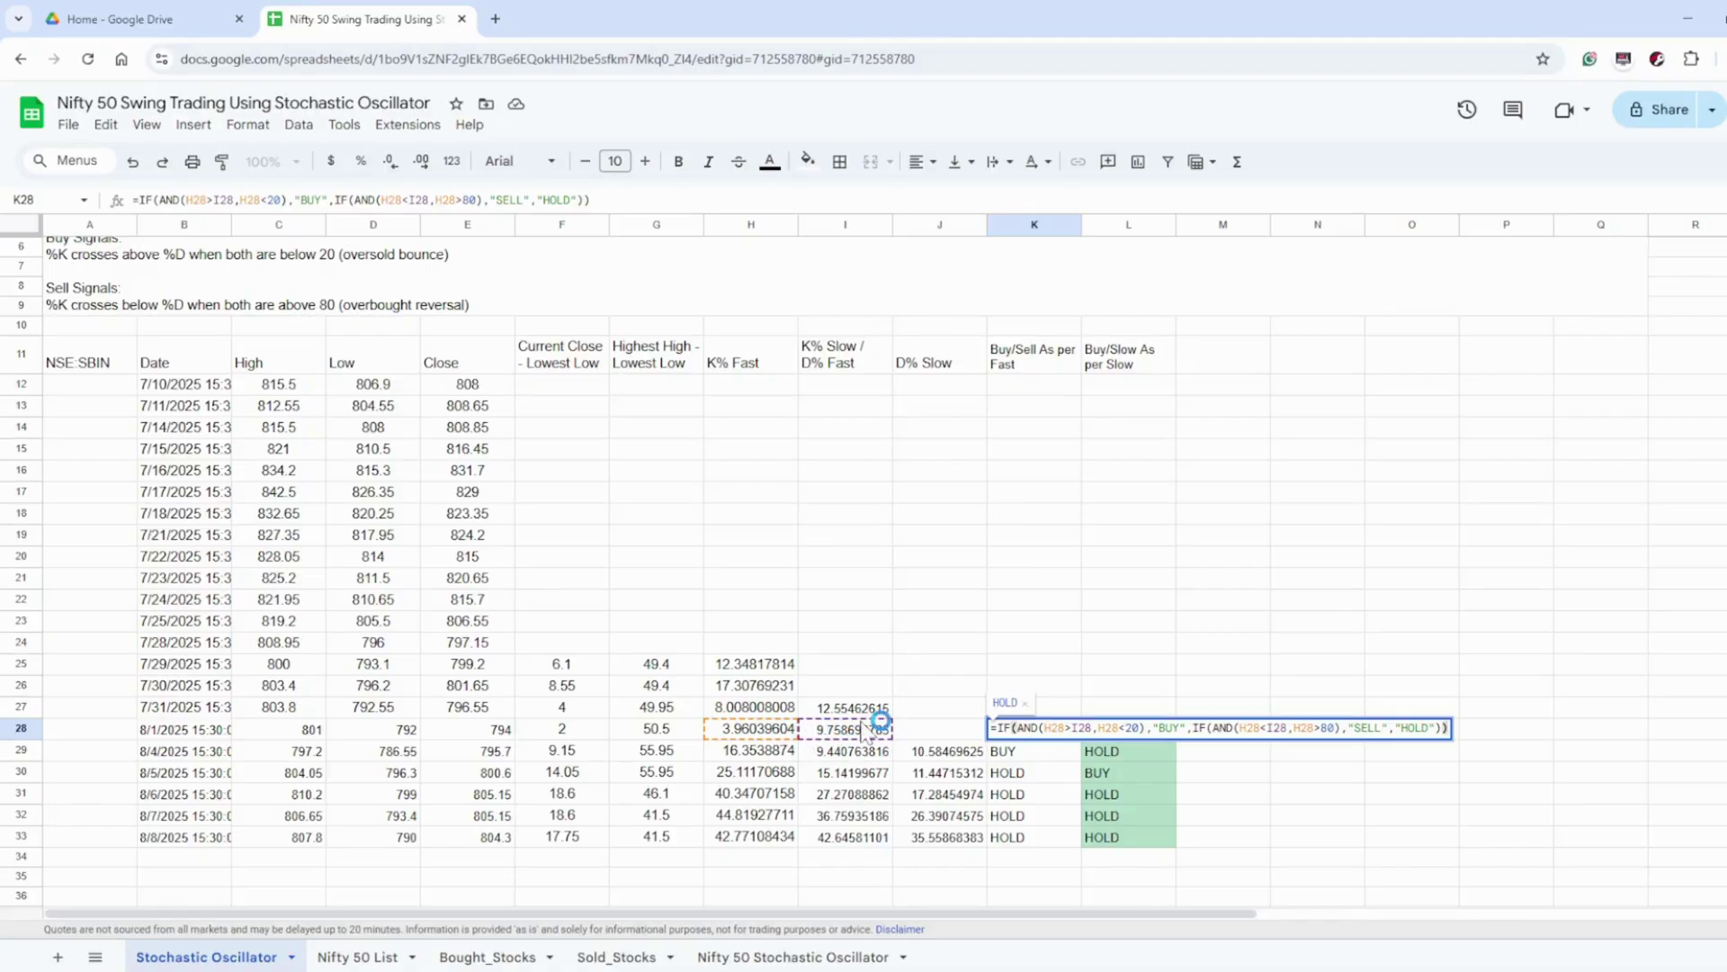
key("Return")
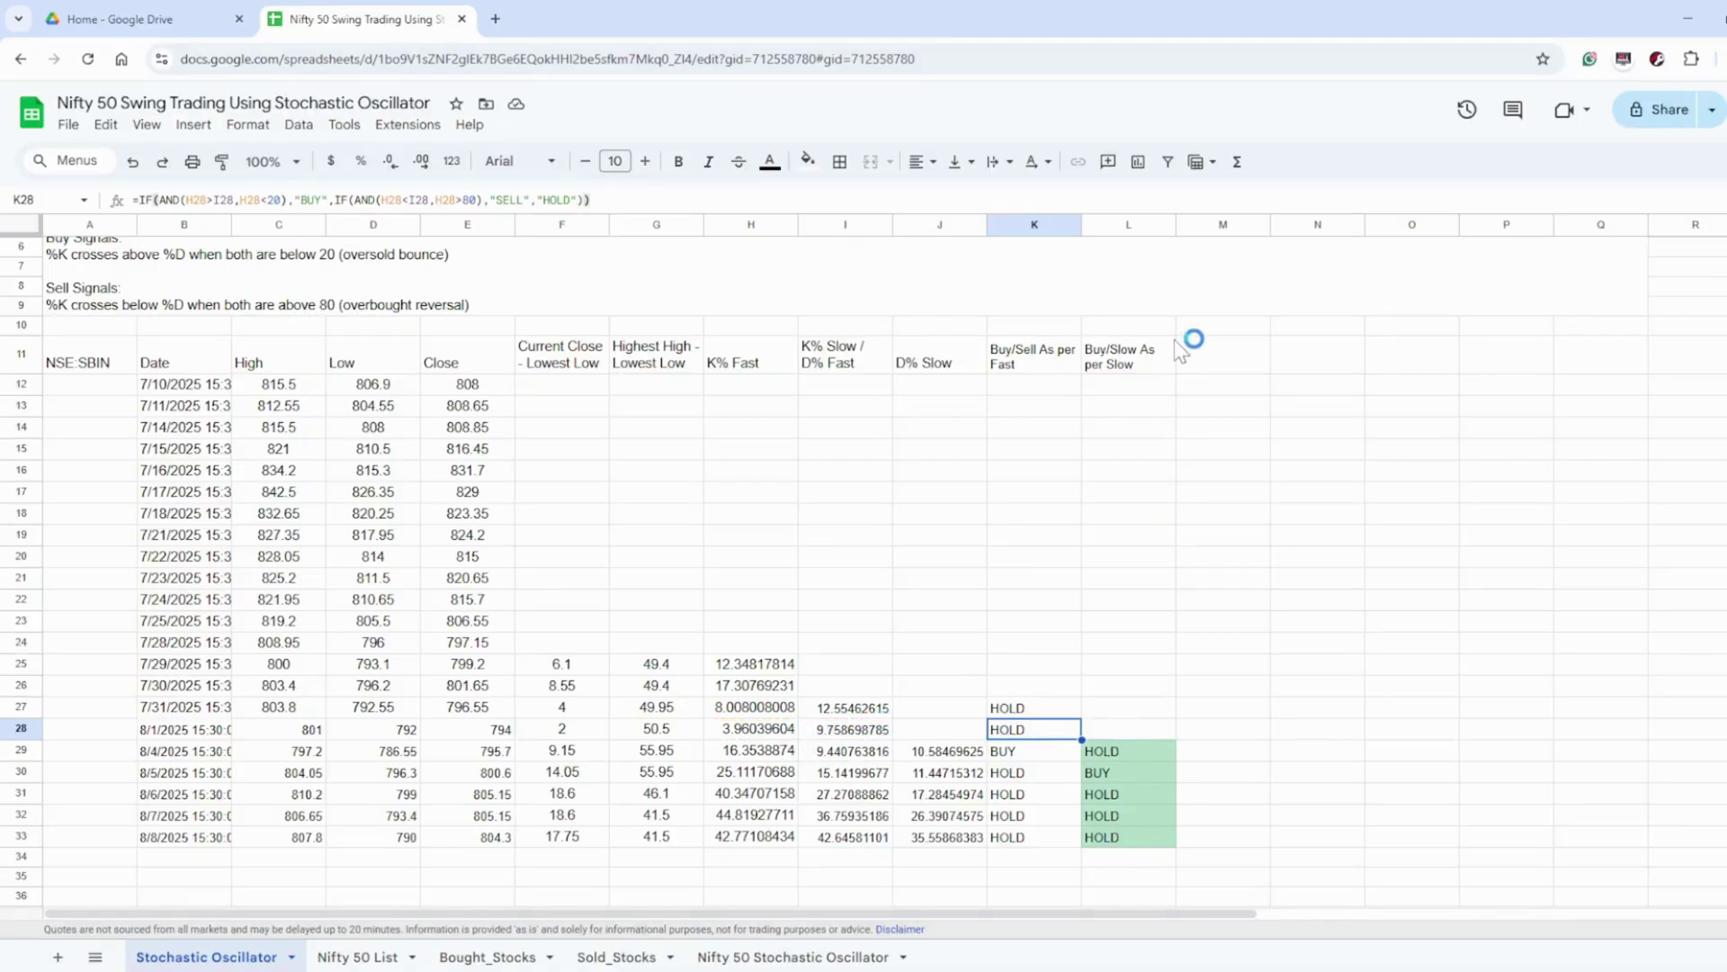
key("Right")
key("Return")
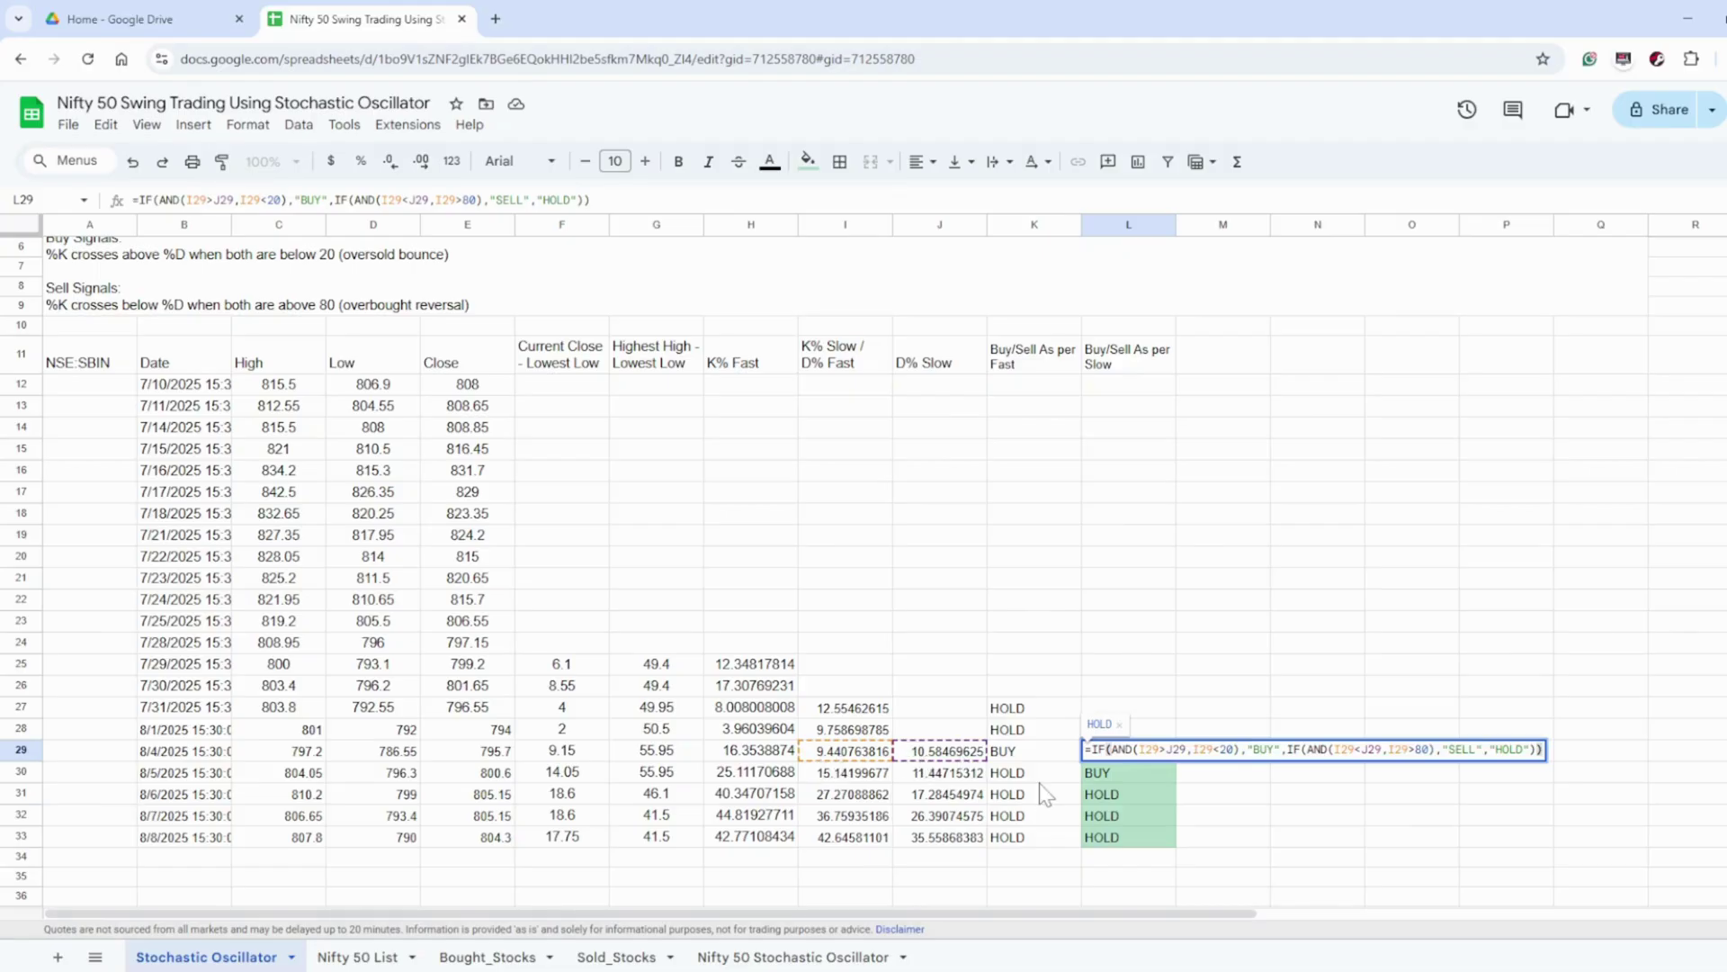
Step: Review the slow-signal formulas in L29 and L30 (BUY), then inspect K30 and L31
key("Return")
double_click(1108, 766)
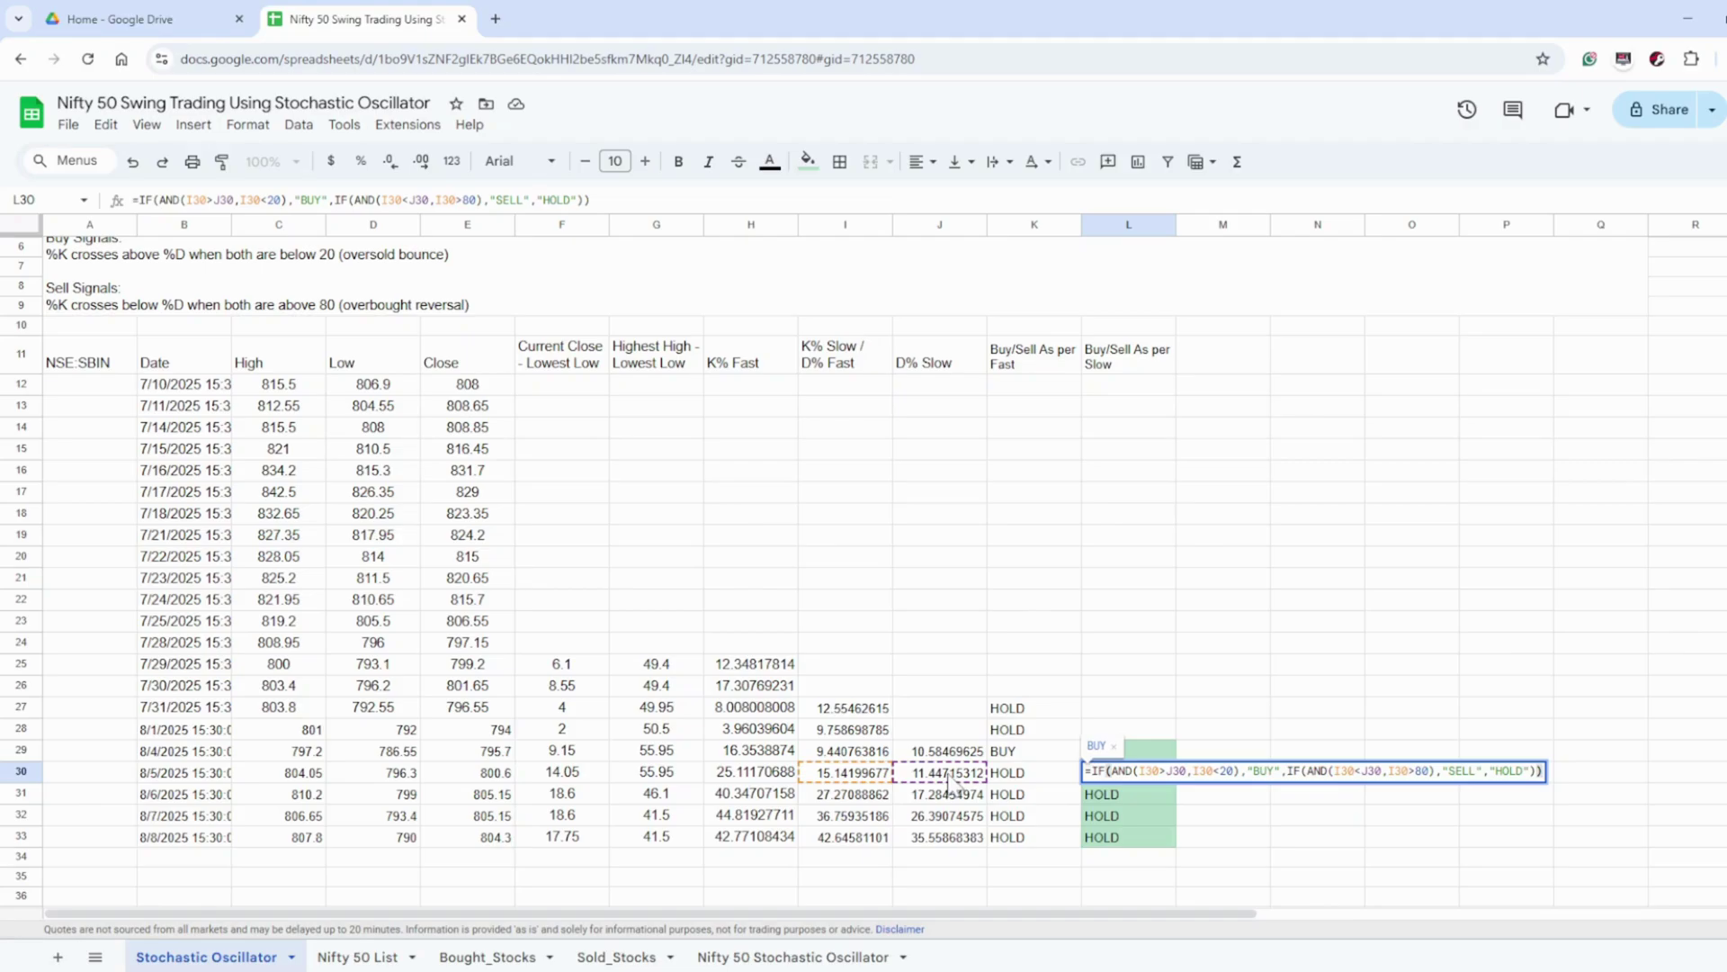
key("Return")
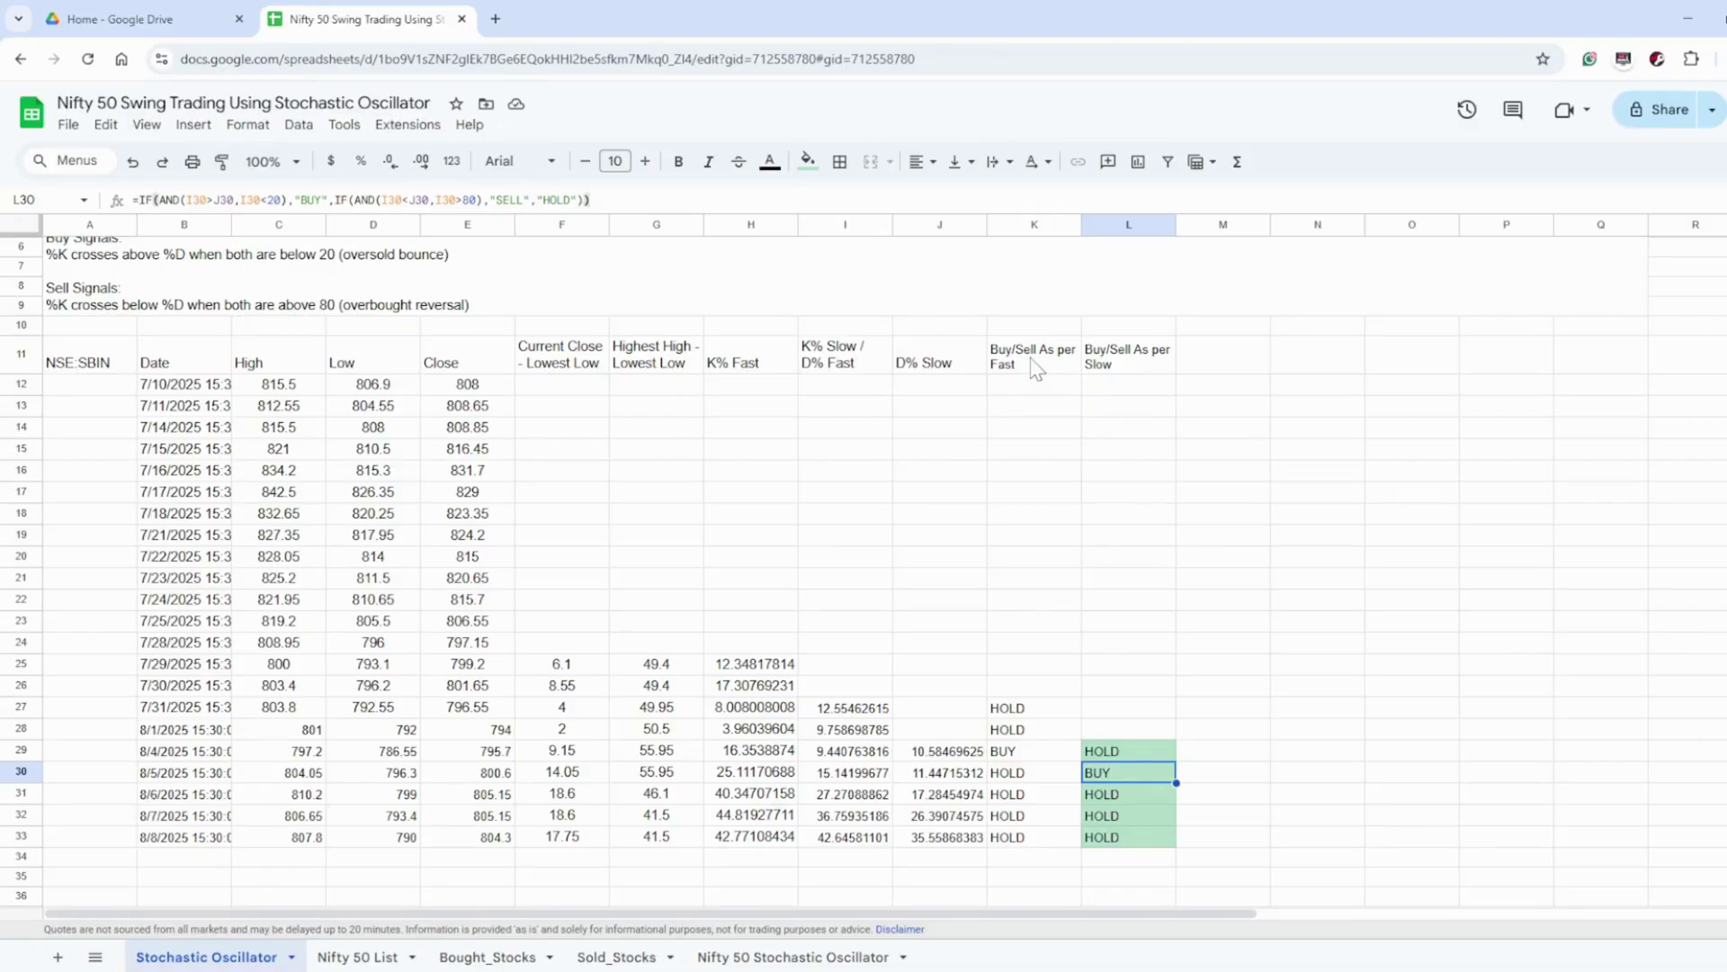
left_click(1024, 775)
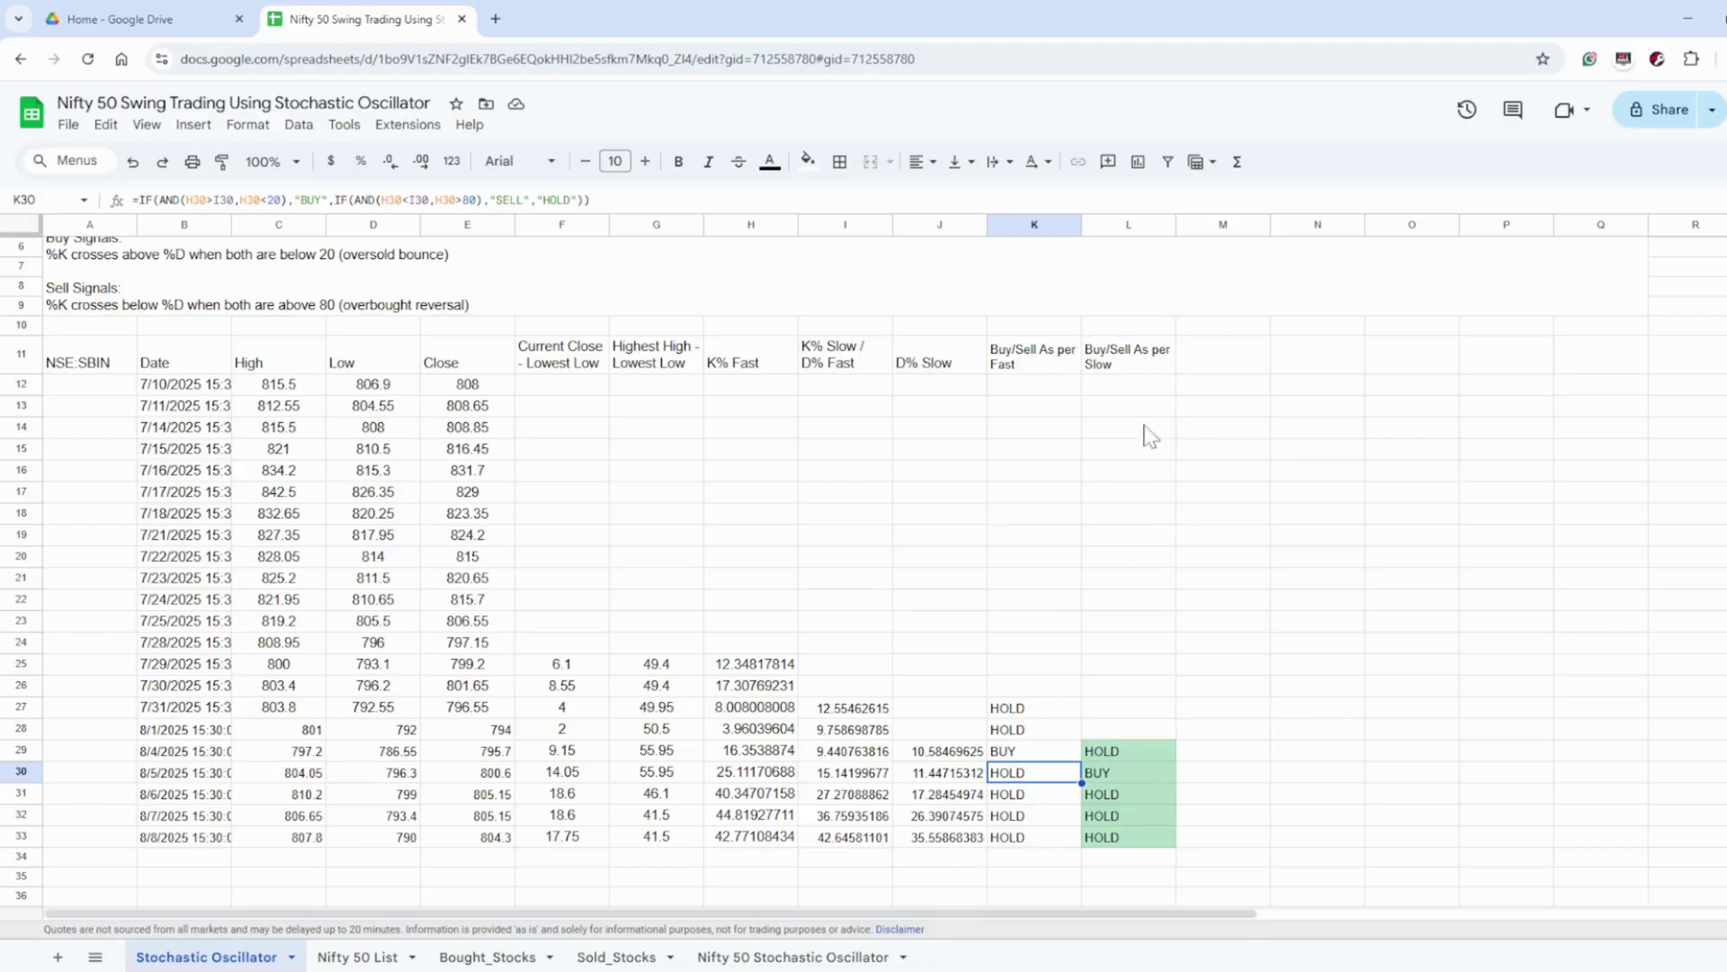
left_click(1125, 796)
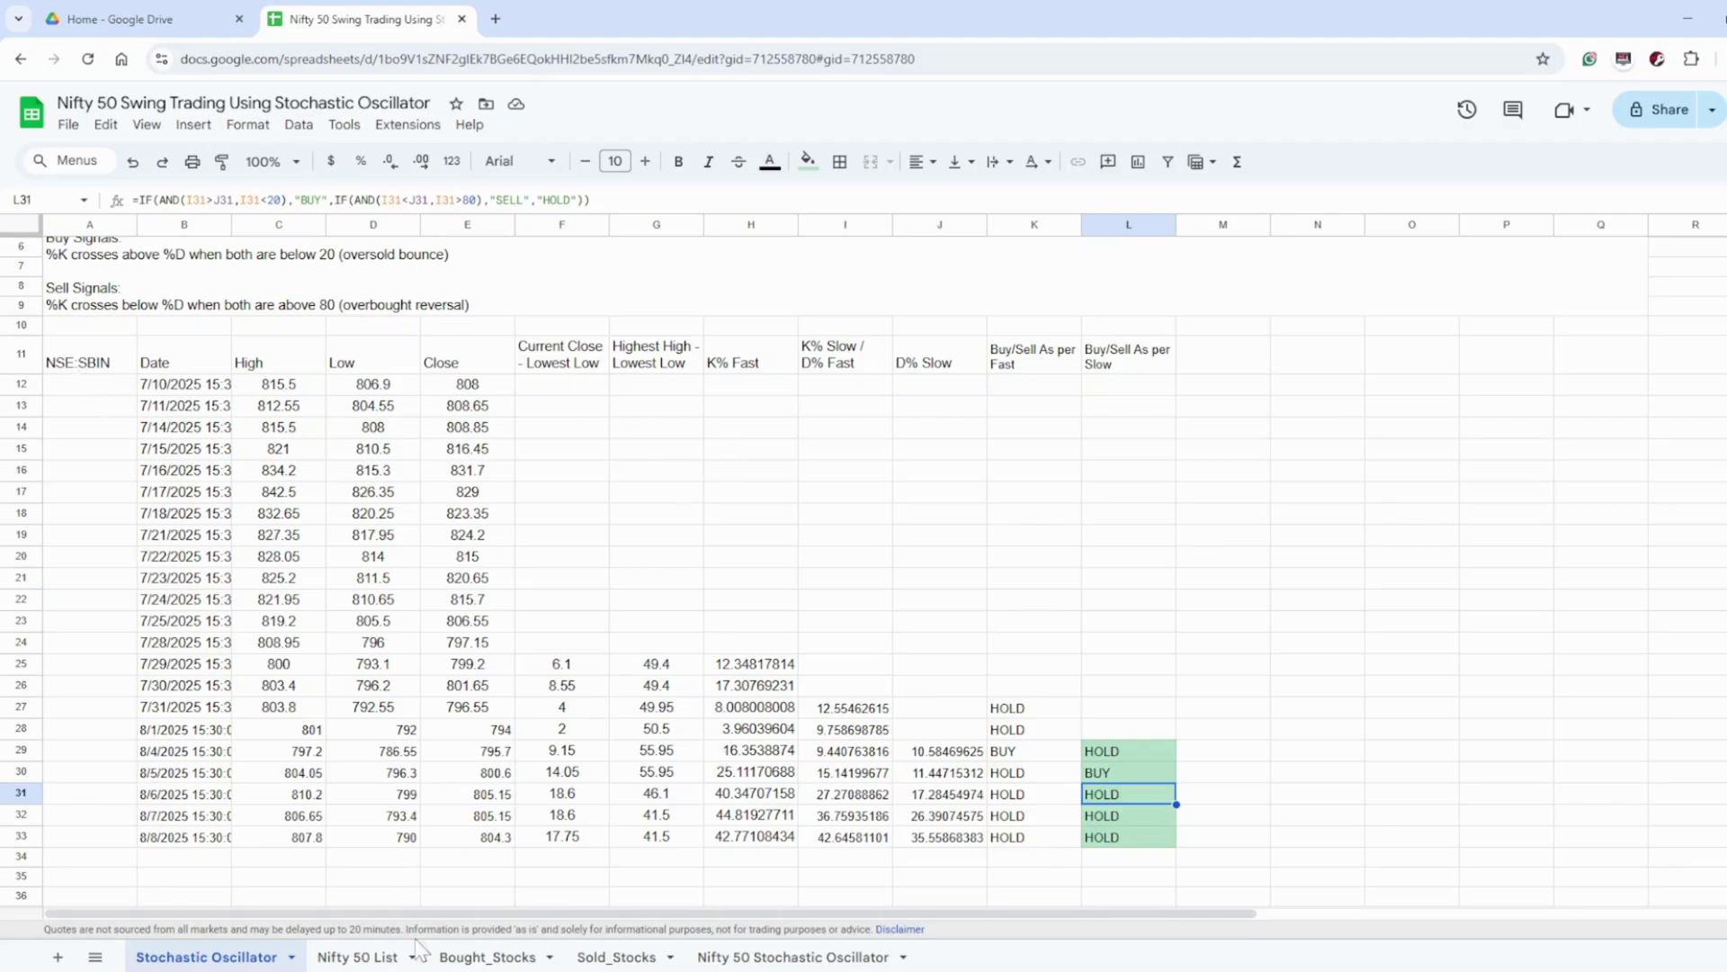
Step: Switch to the Nifty 50 List sheet and inspect ADANIENT's slow signal source
left_click(357, 958)
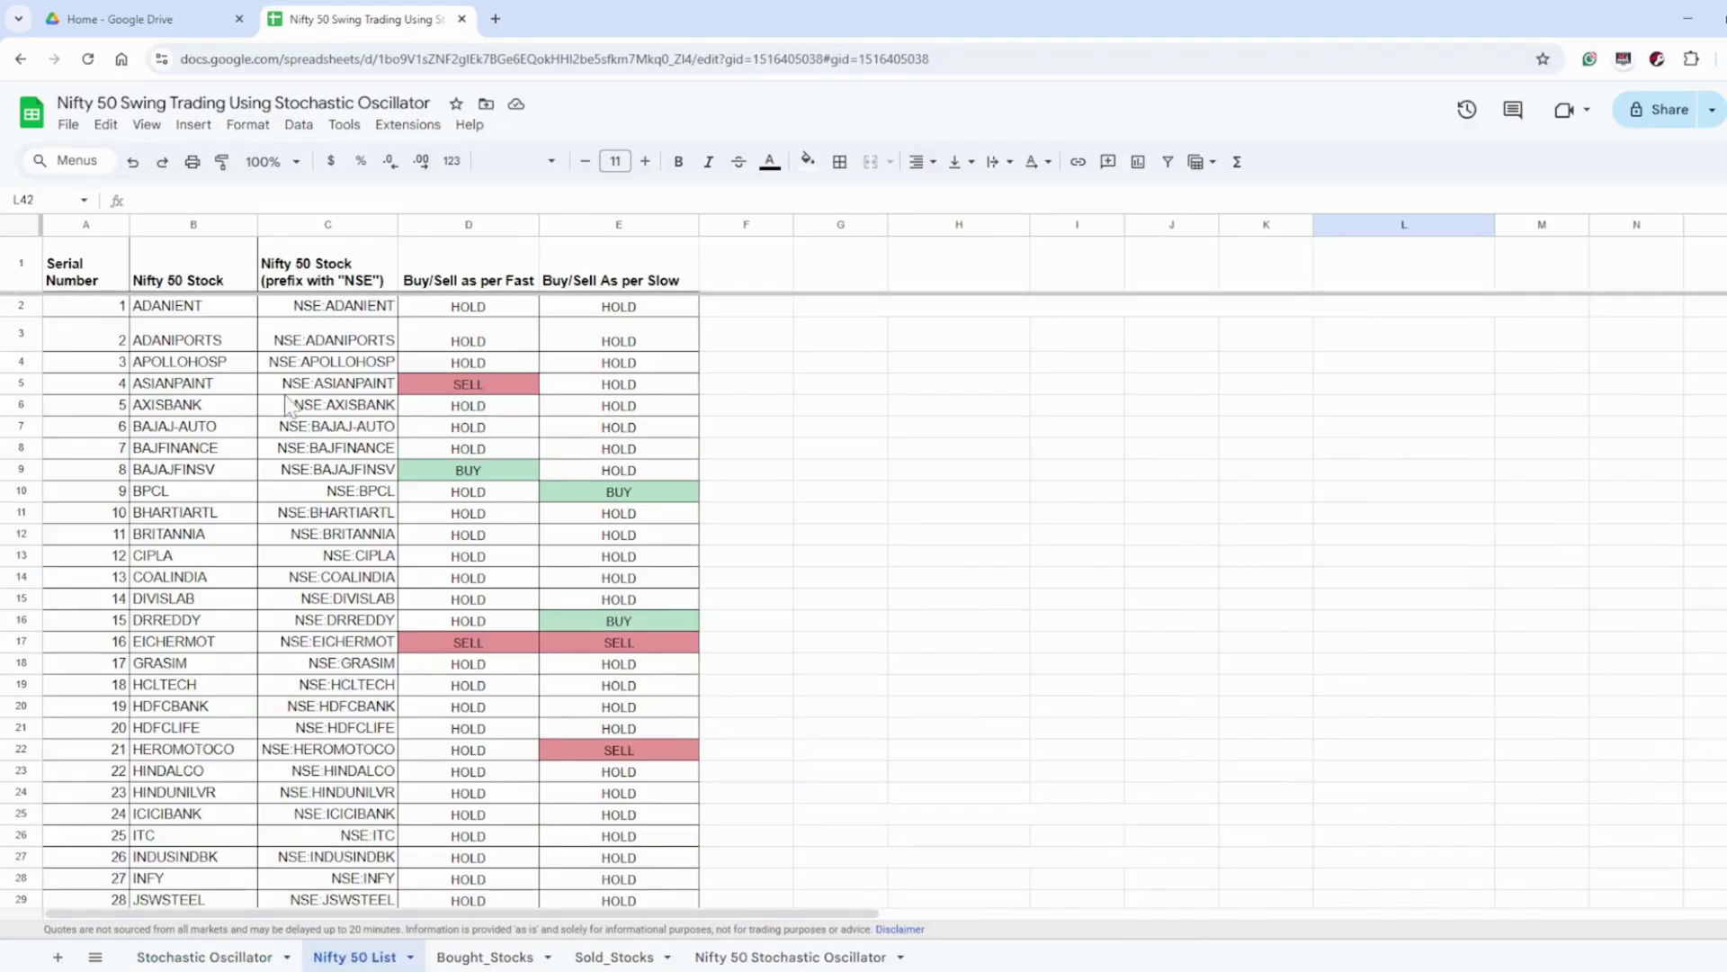
scroll(296, 430, "down", 10)
scroll(297, 430, "up", 10)
left_click(641, 315)
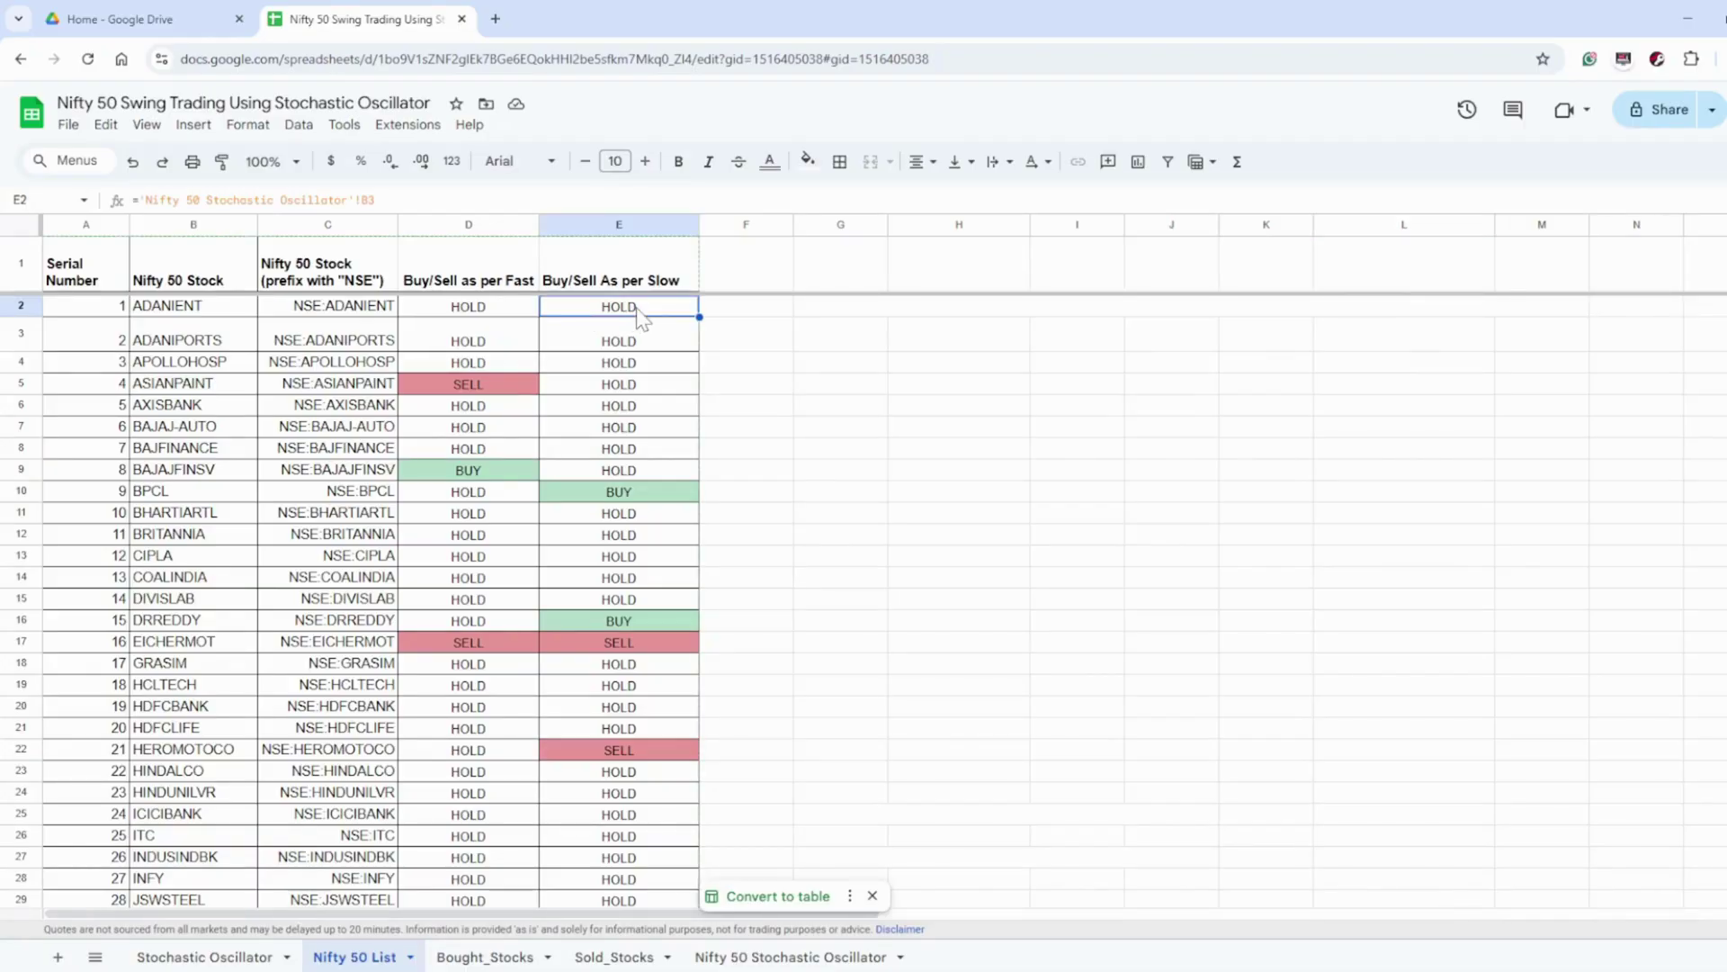
left_click(193, 311)
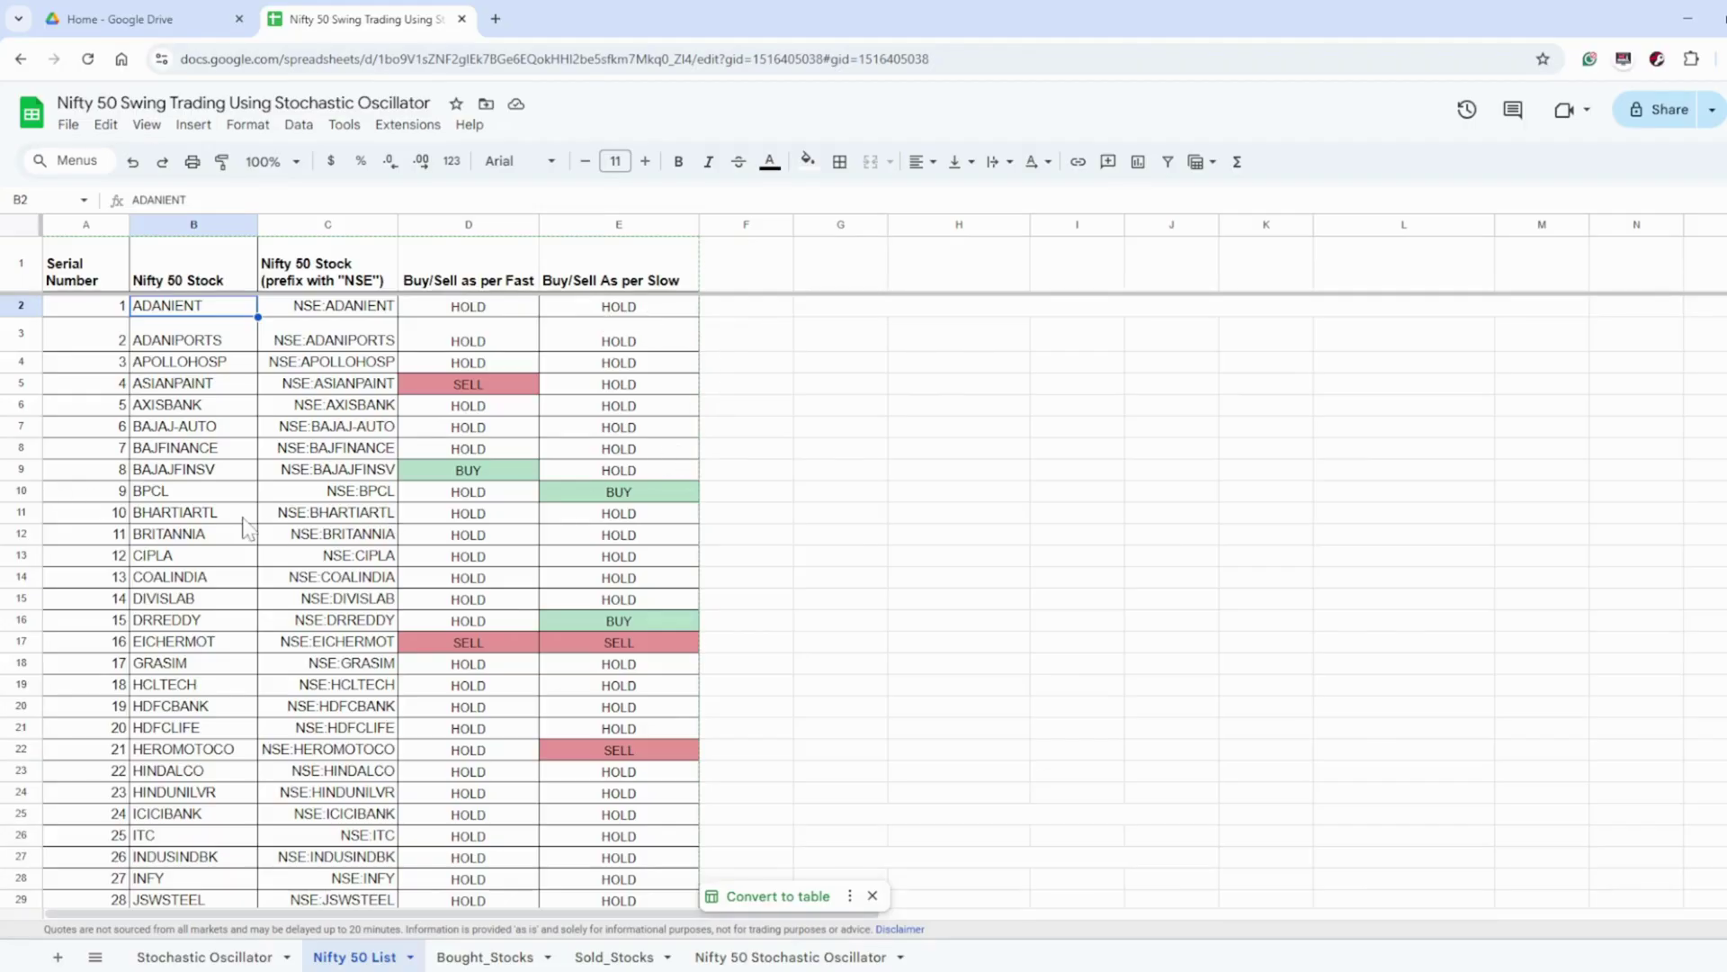
Step: Inspect BAJAJFINSV's fast BUY and slow signal sources, then the TATACONSUM row
left_click(190, 474)
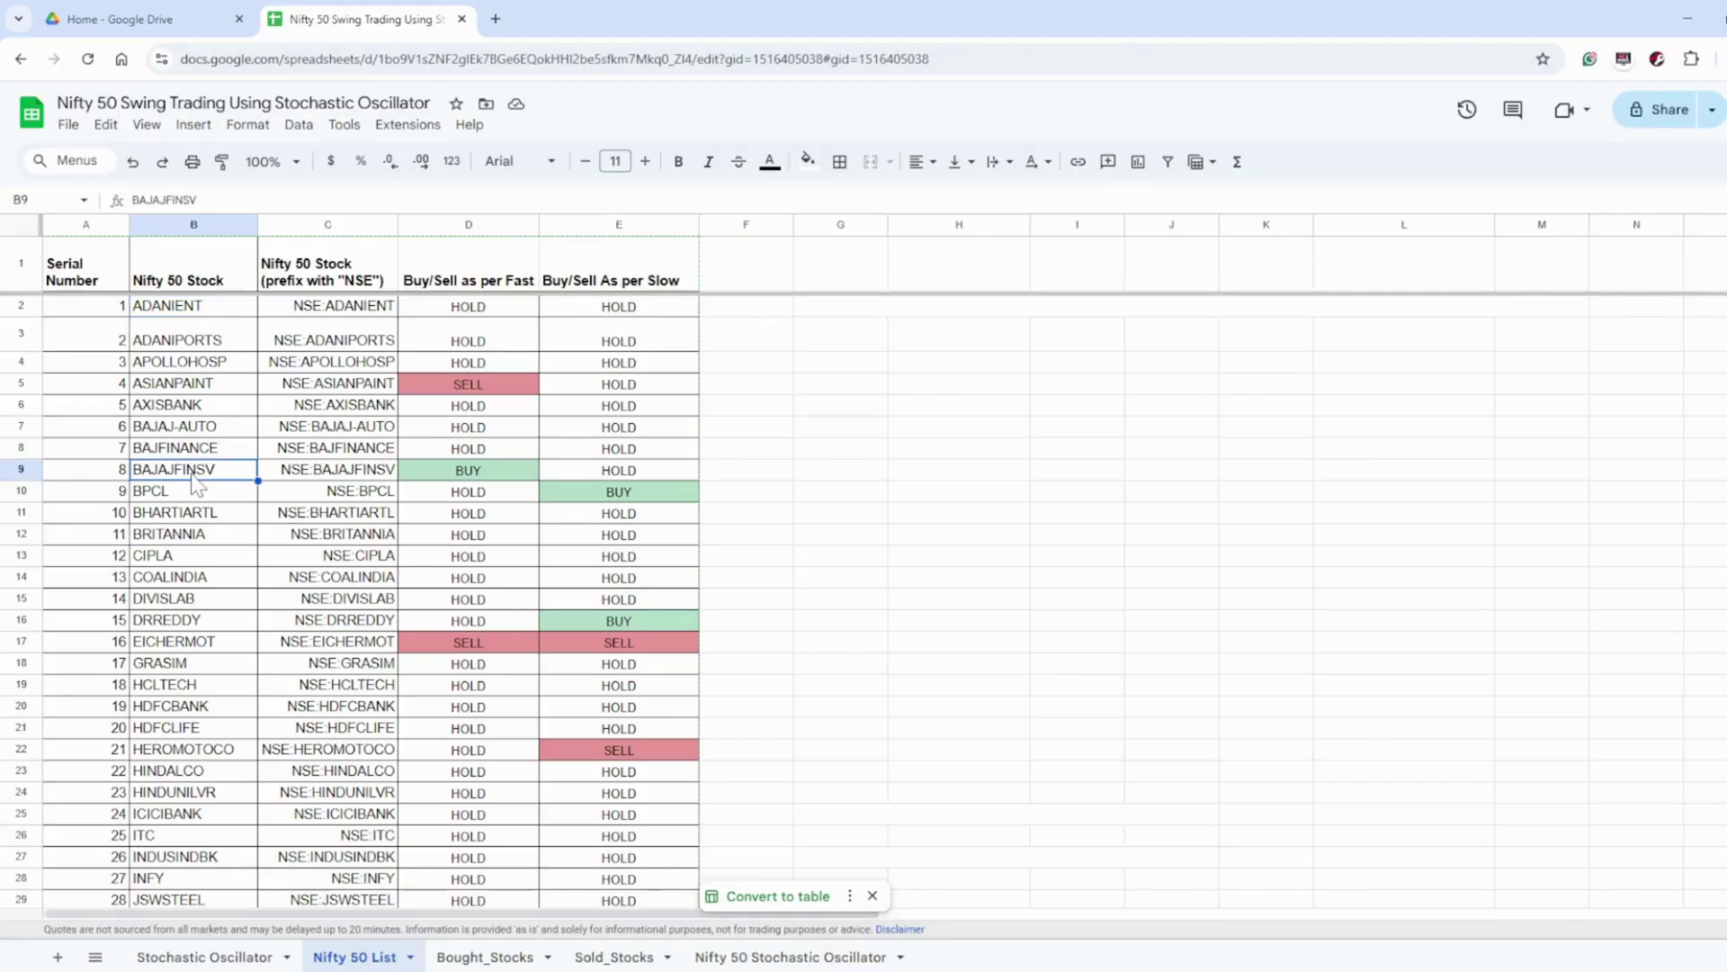
left_click(469, 477)
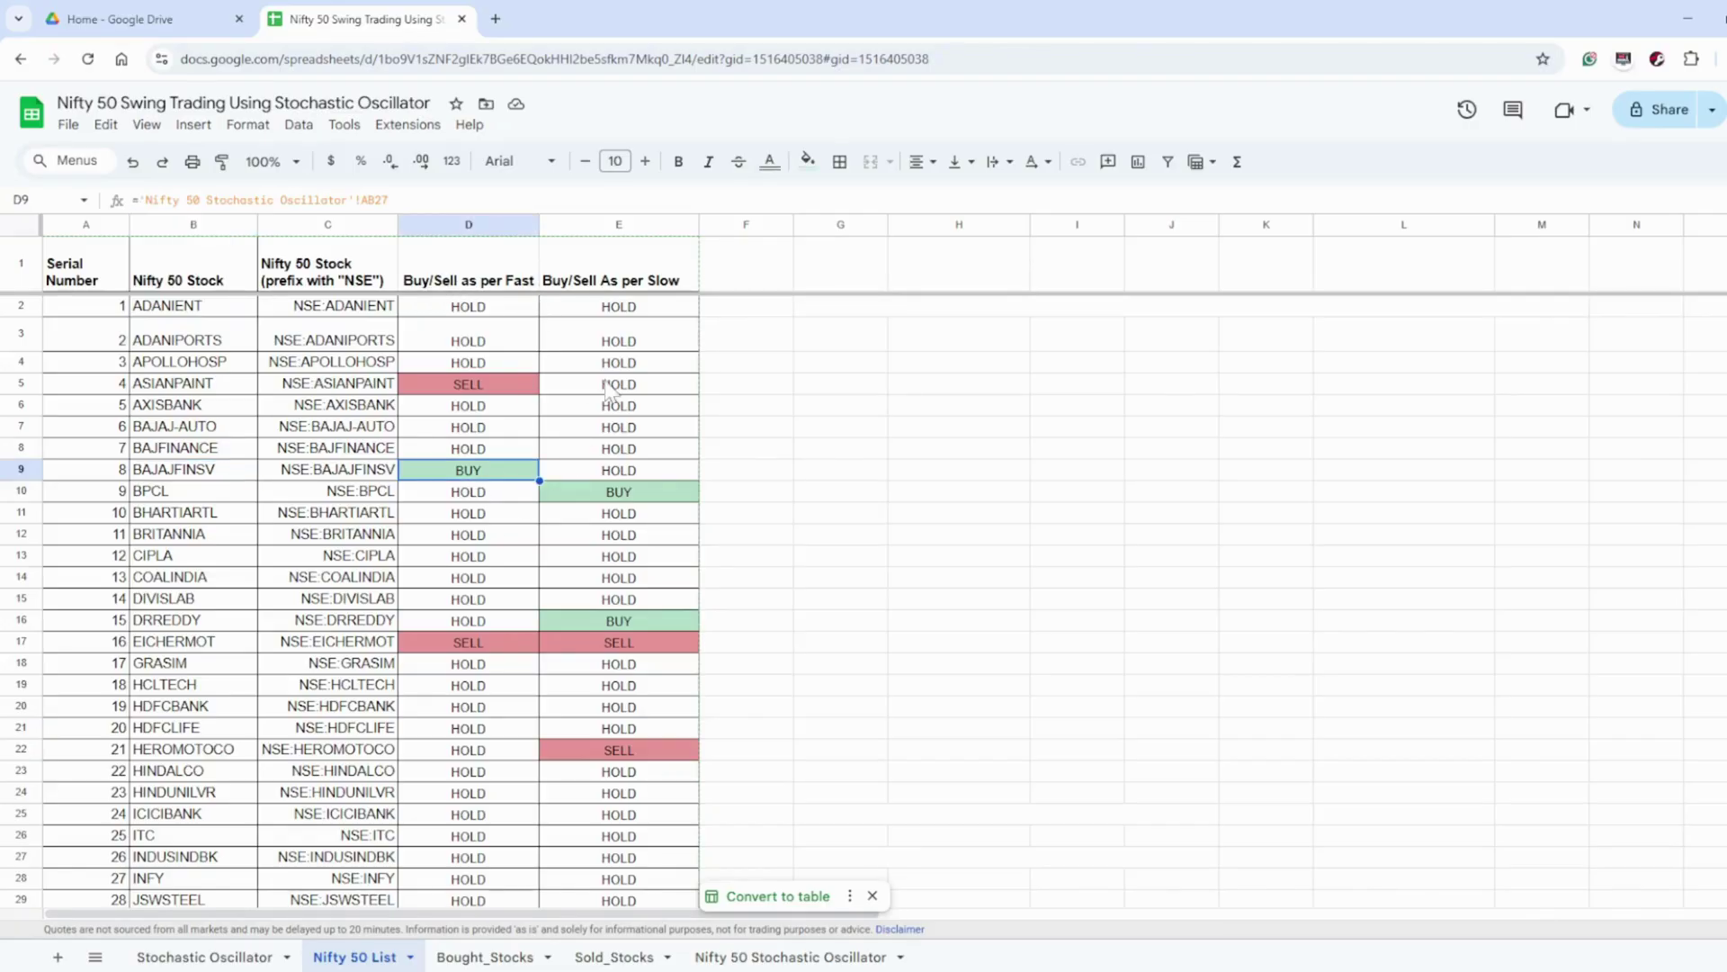
left_click(623, 477)
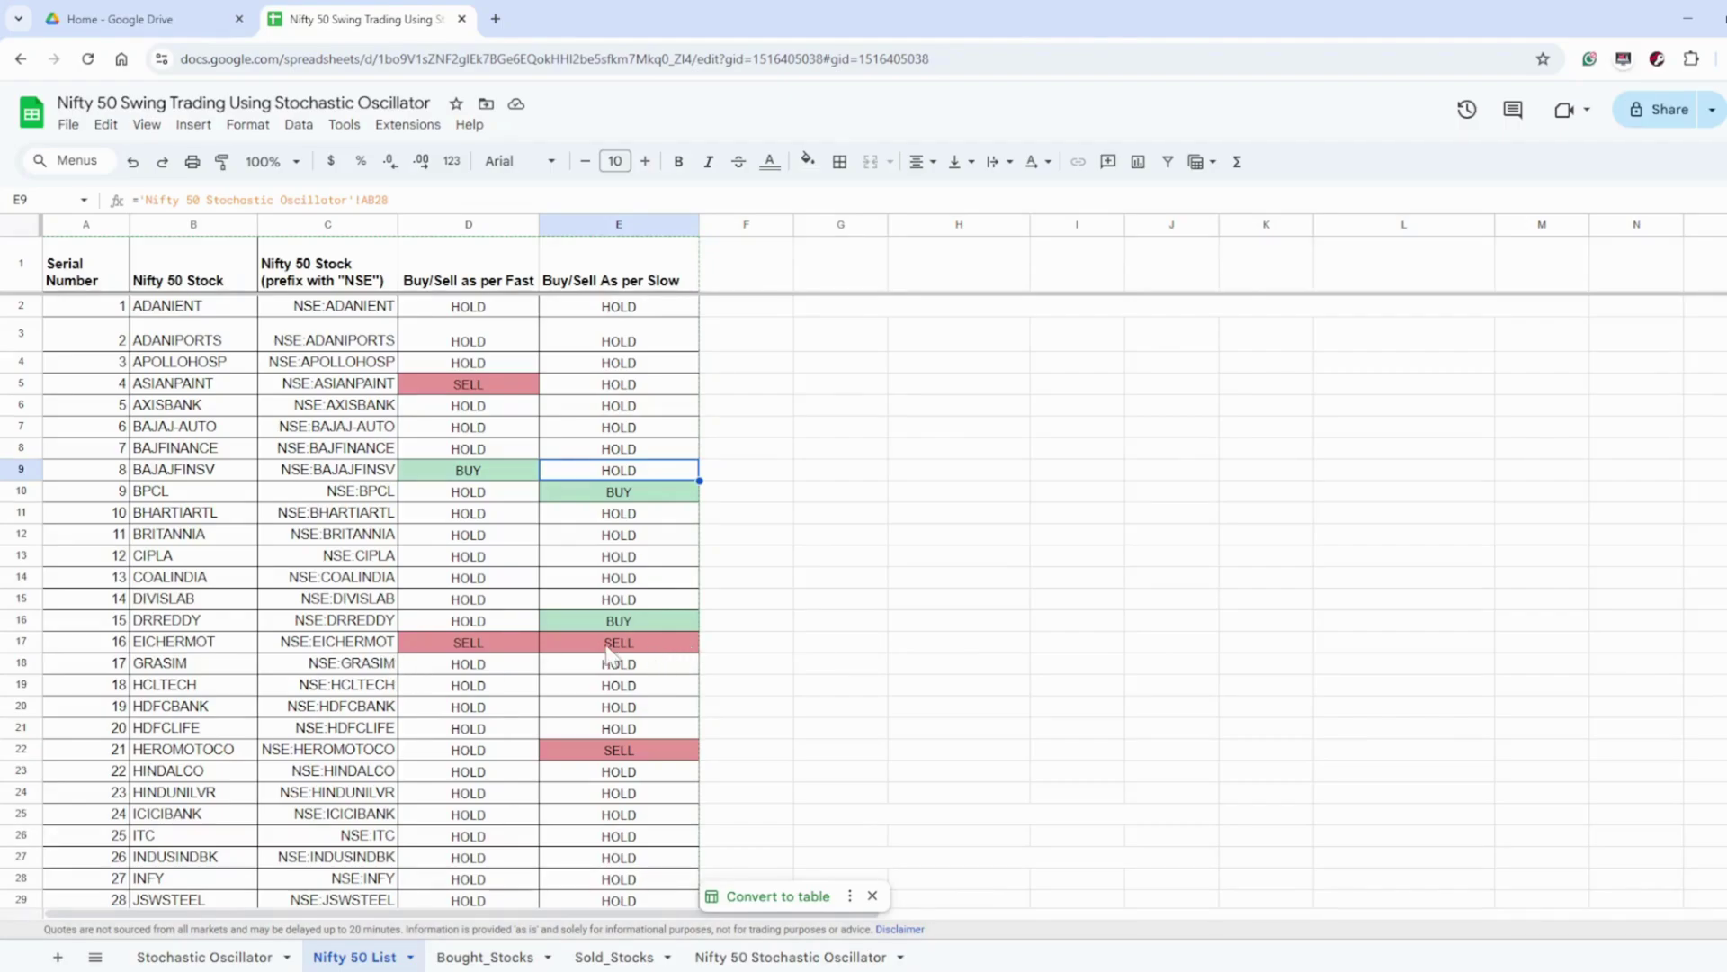
scroll(655, 648, "down", 8)
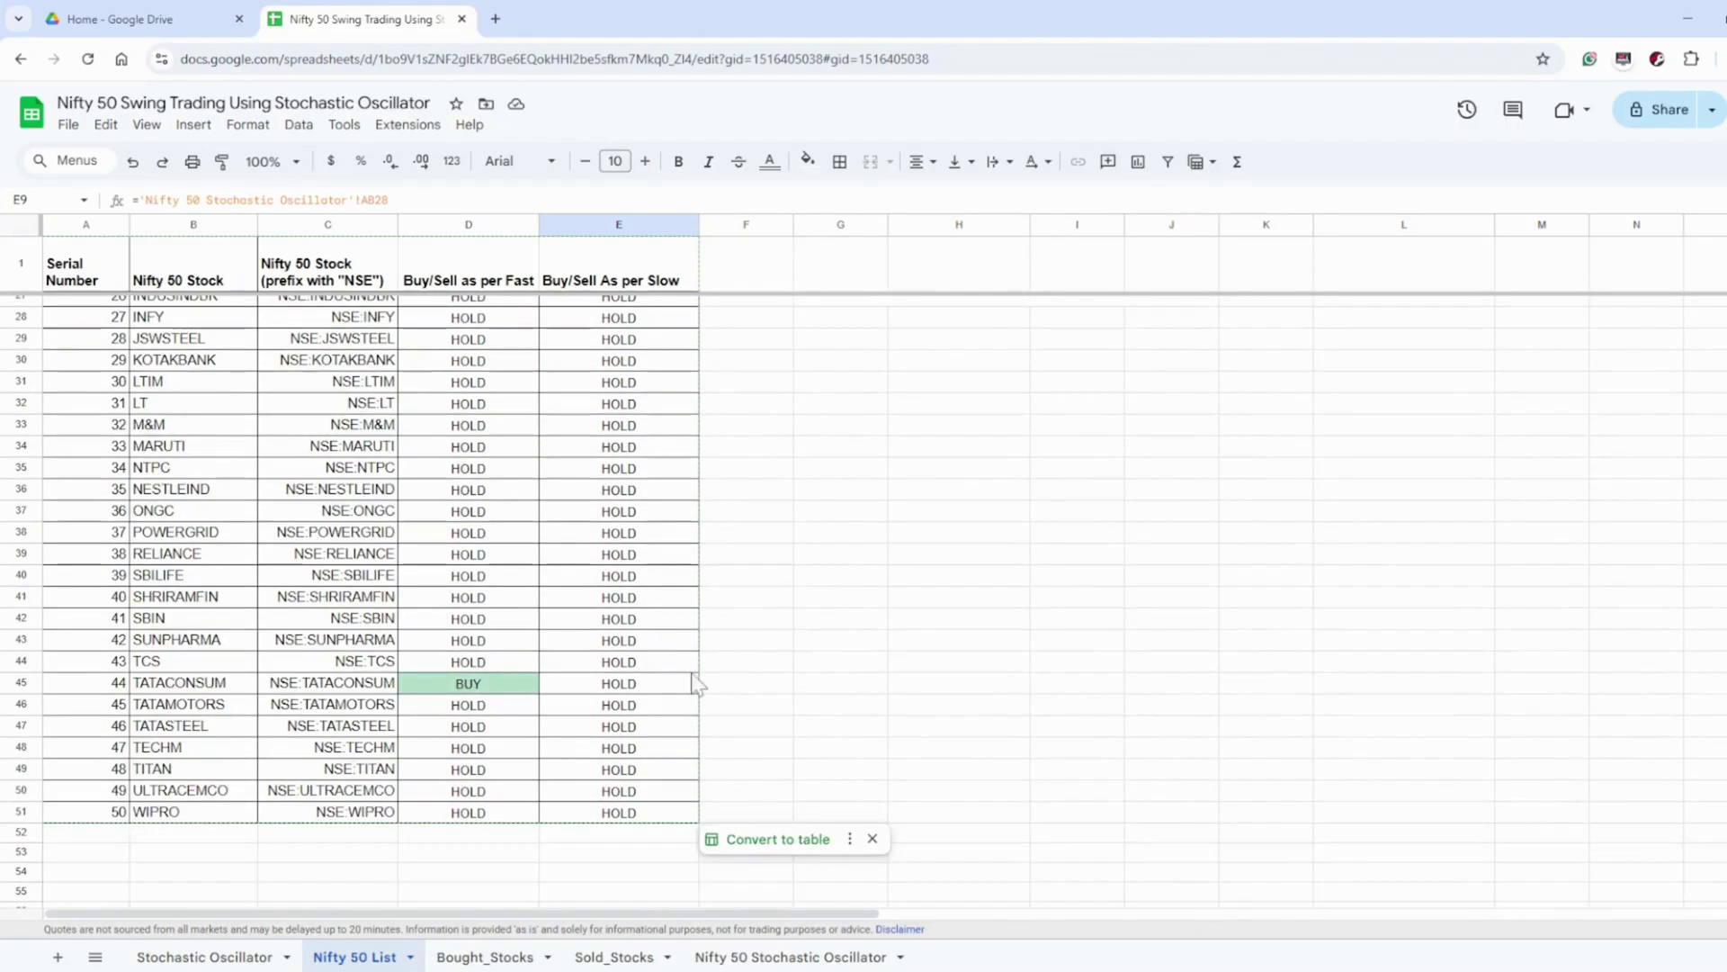
left_click(178, 684)
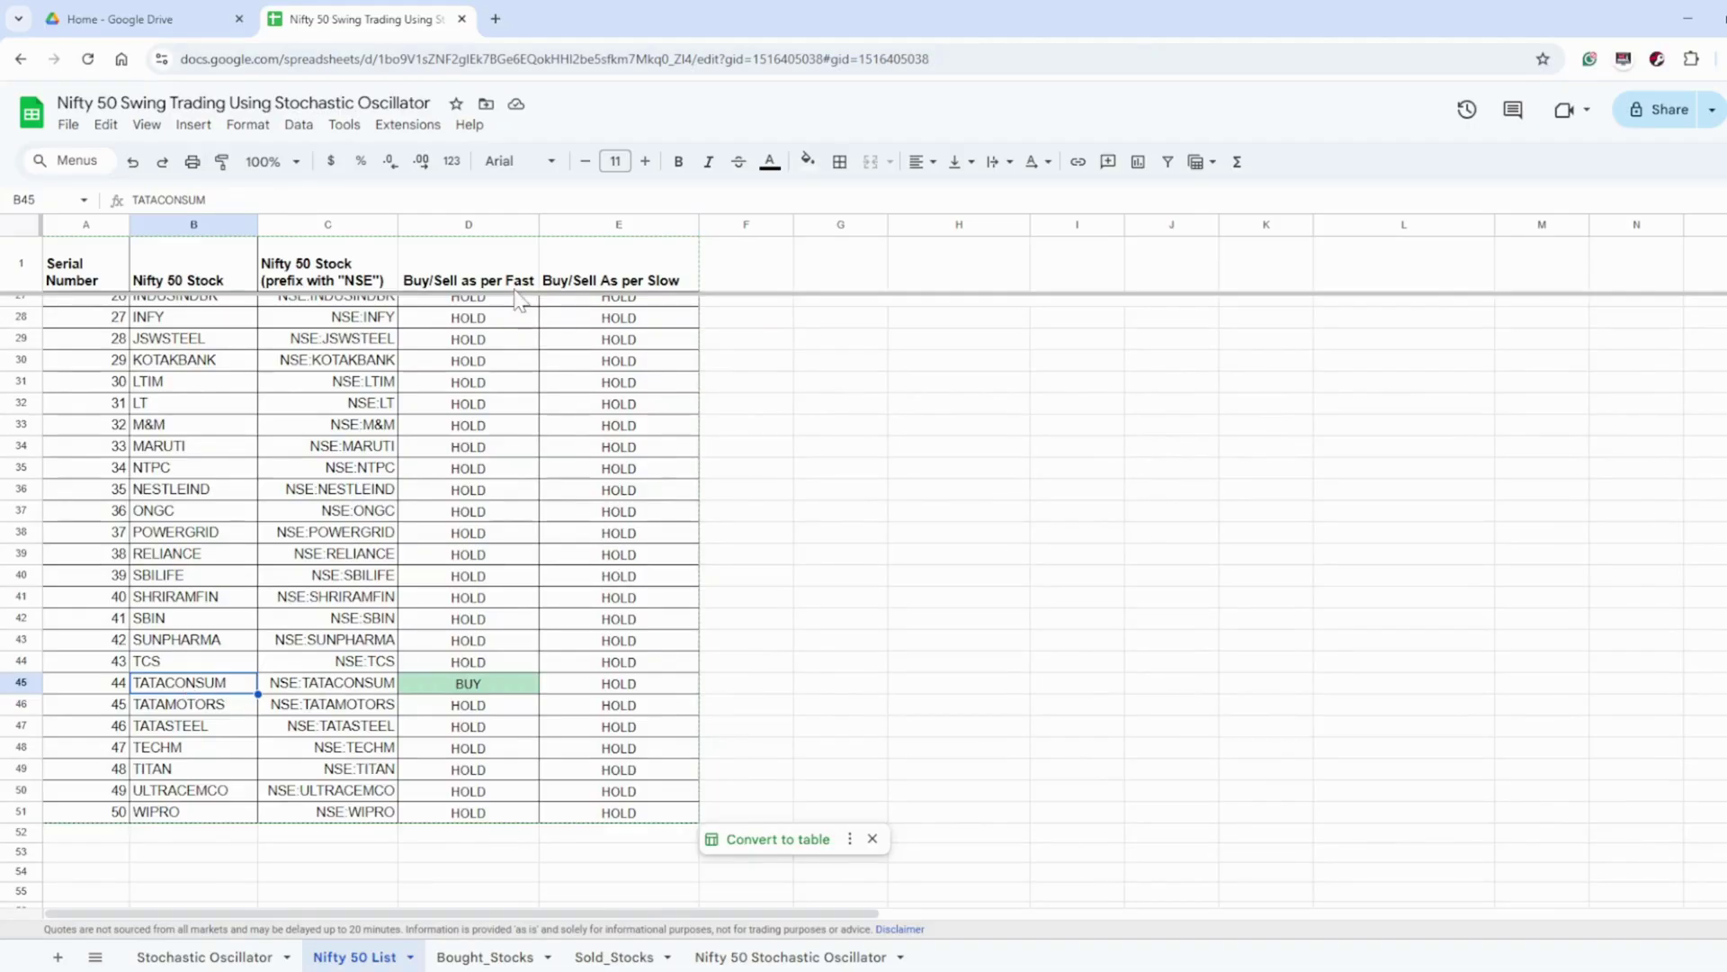
scroll(779, 708, "up", 6)
scroll(779, 701, "up", 3)
left_click(855, 625)
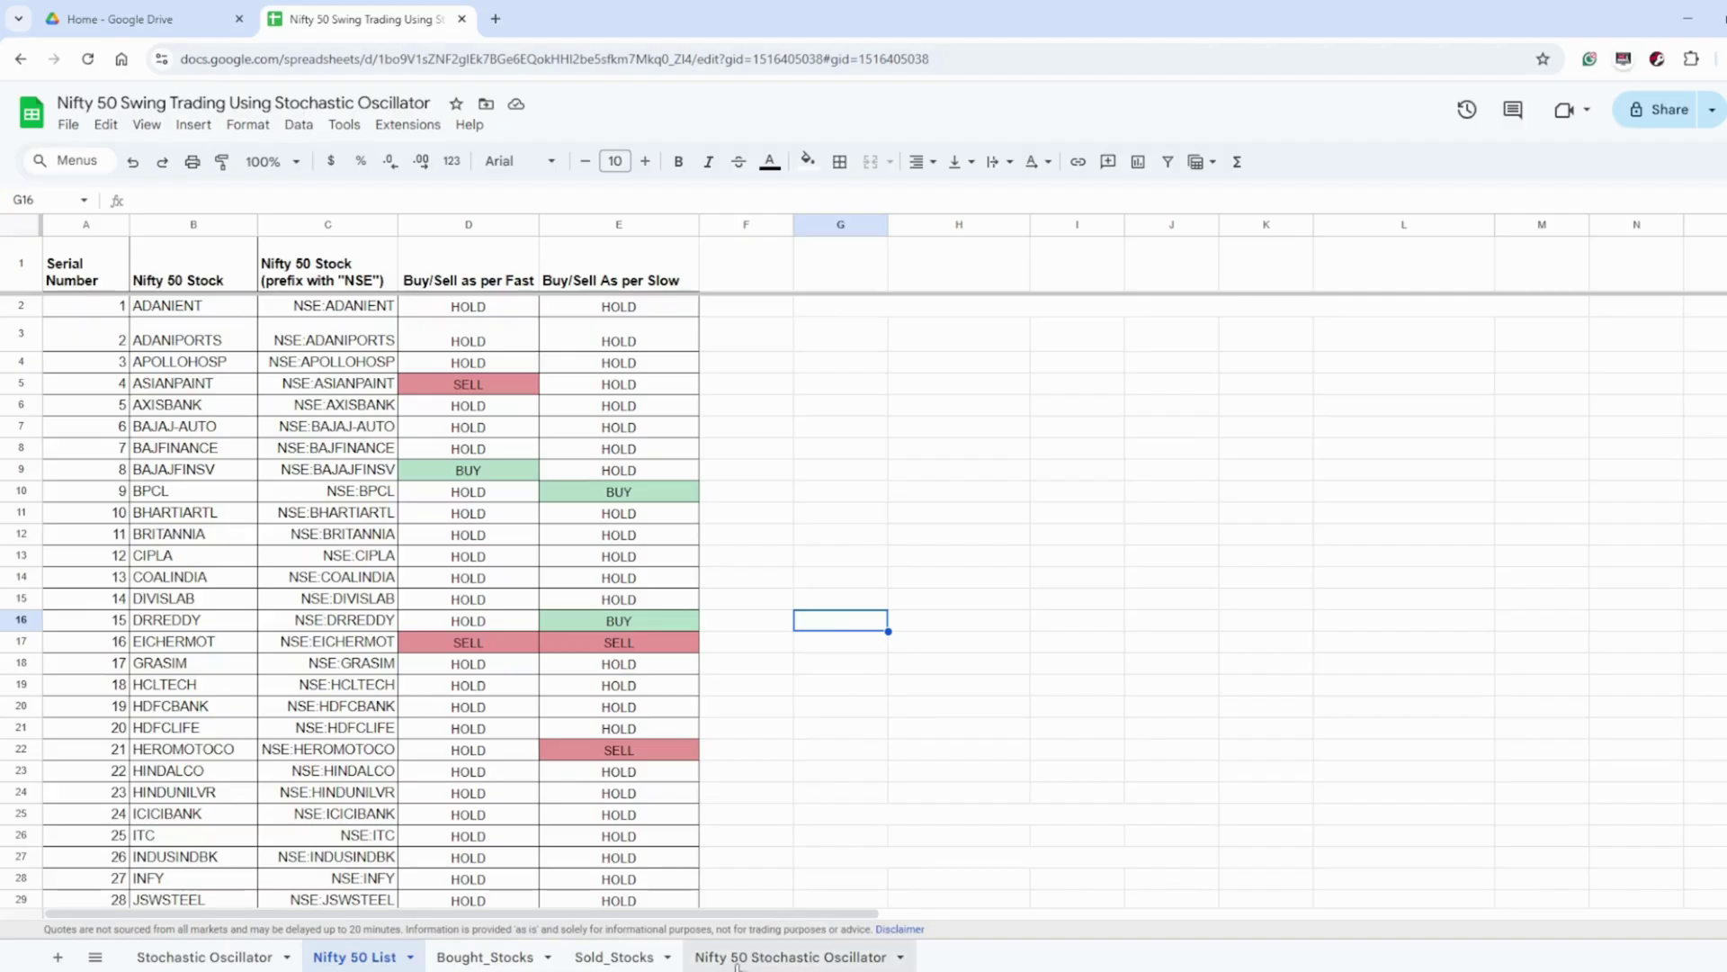
Step: Switch to the Nifty 50 Stochastic Oscillator sheet and scroll through the per-stock calculation blocks
left_click(792, 957)
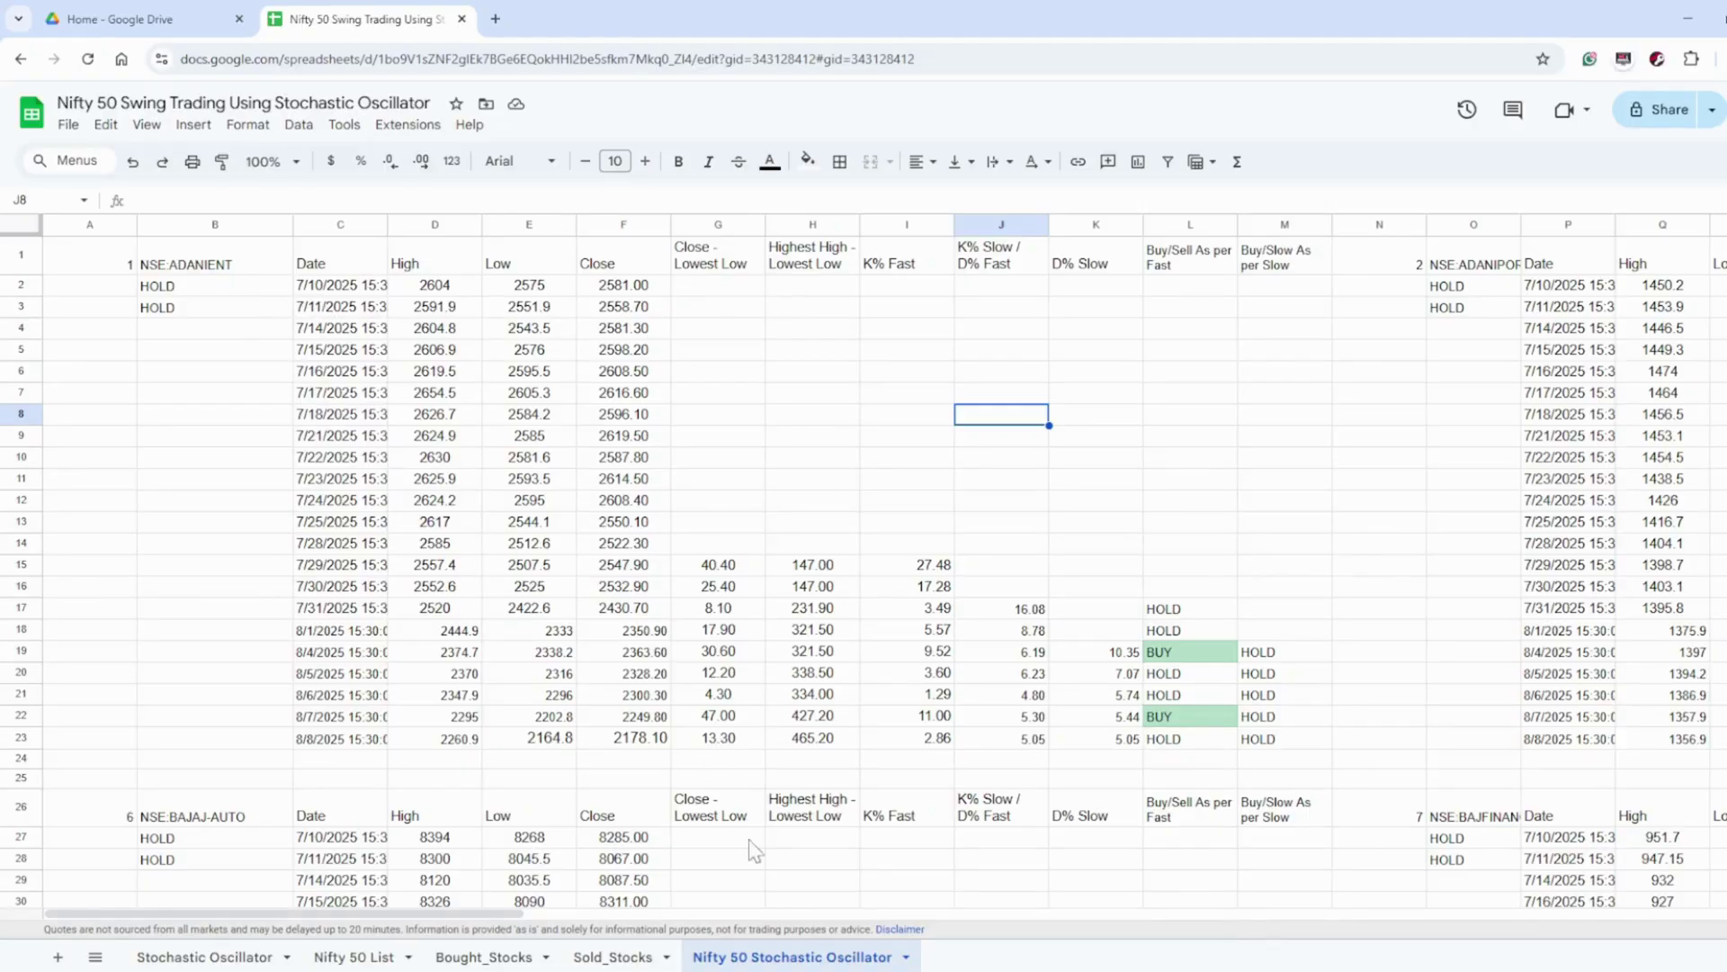
scroll(661, 691, "down", 5)
scroll(661, 691, "up", 5)
scroll(691, 700, "down", 20)
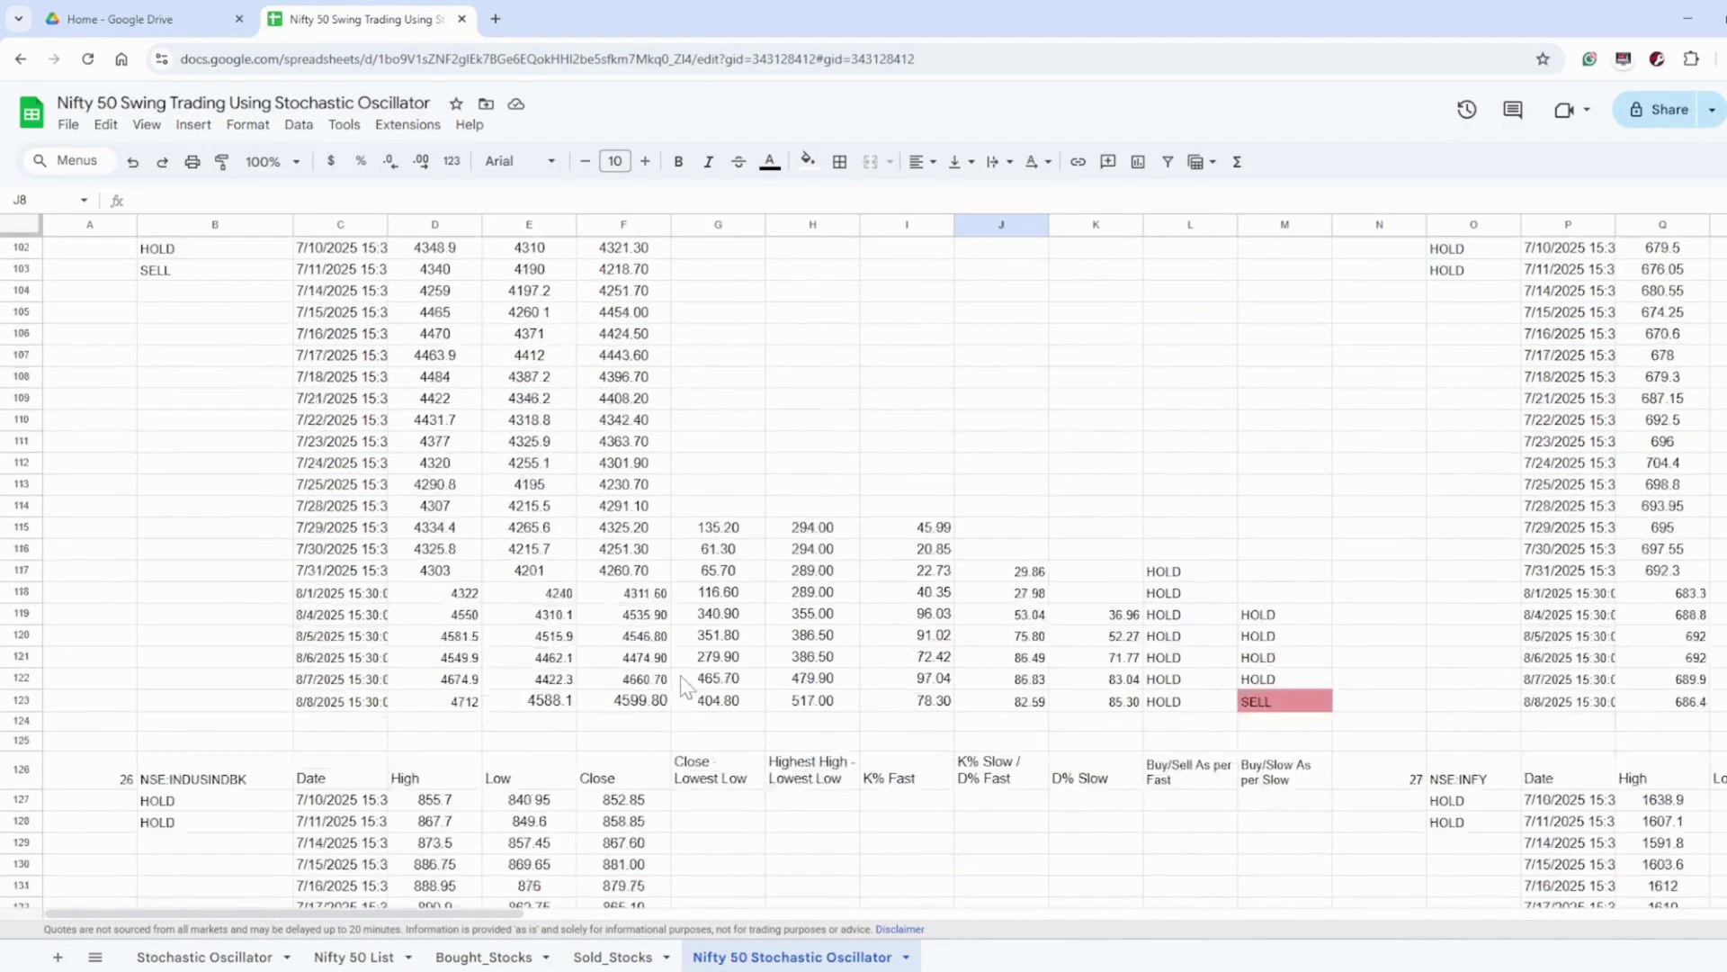
scroll(688, 686, "down", 17)
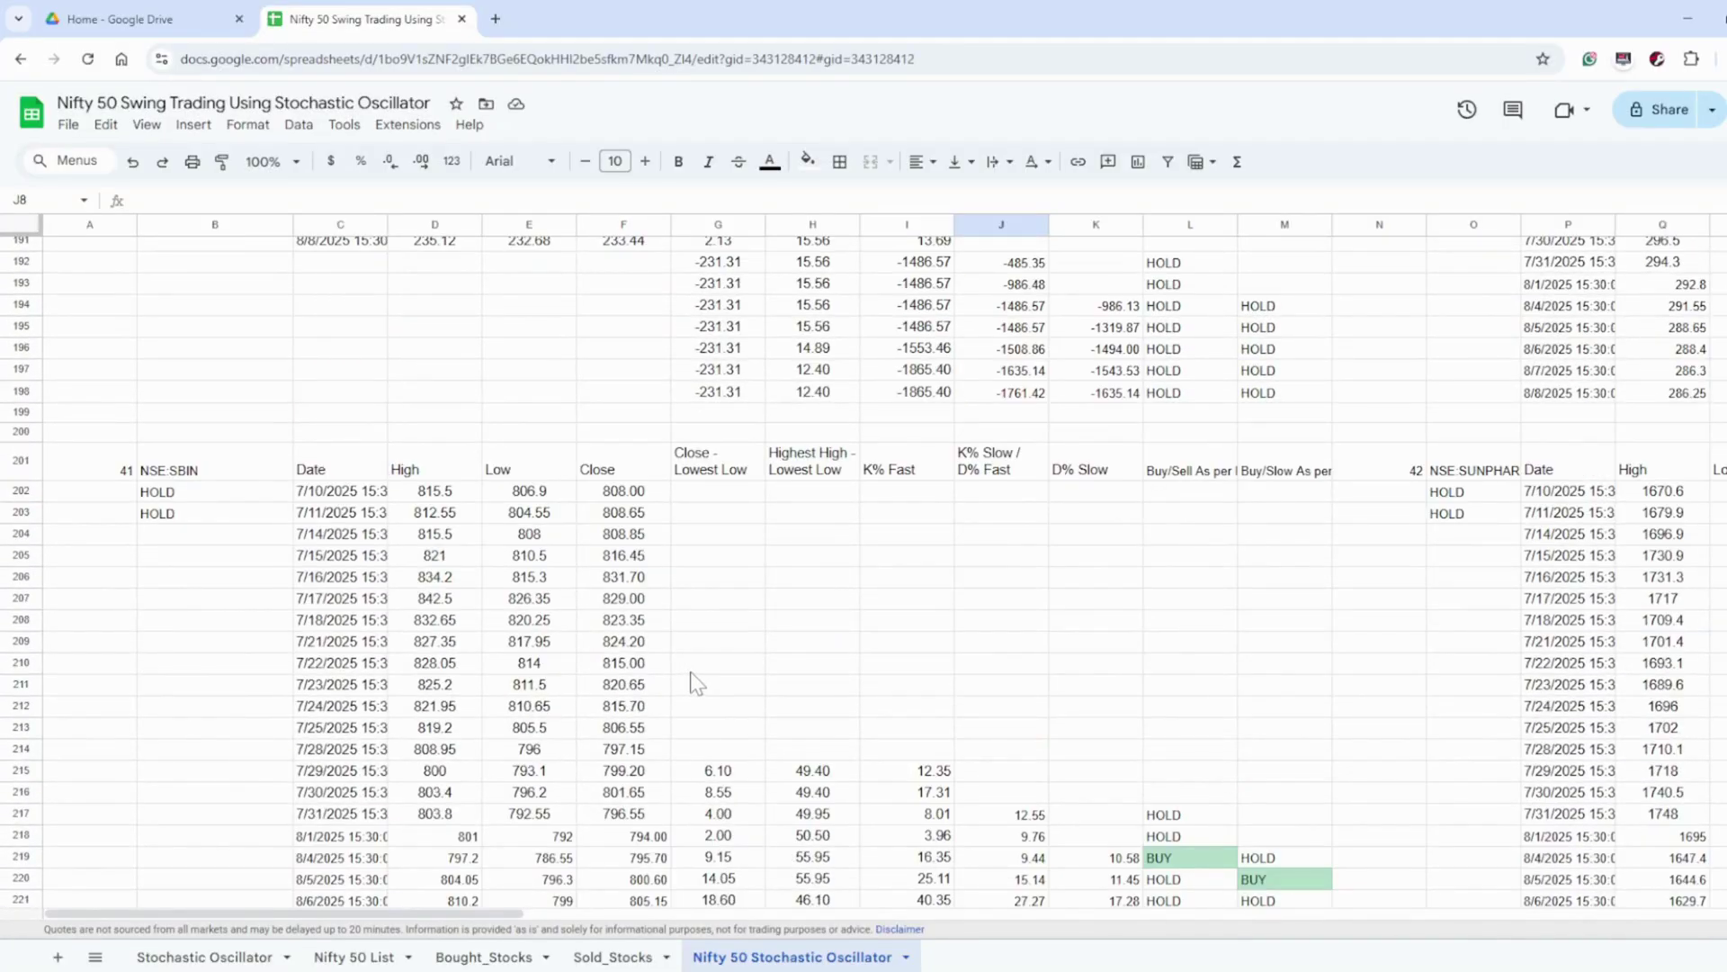
scroll(693, 688, "up", 20)
scroll(524, 839, "up", 2)
scroll(525, 838, "up", 6)
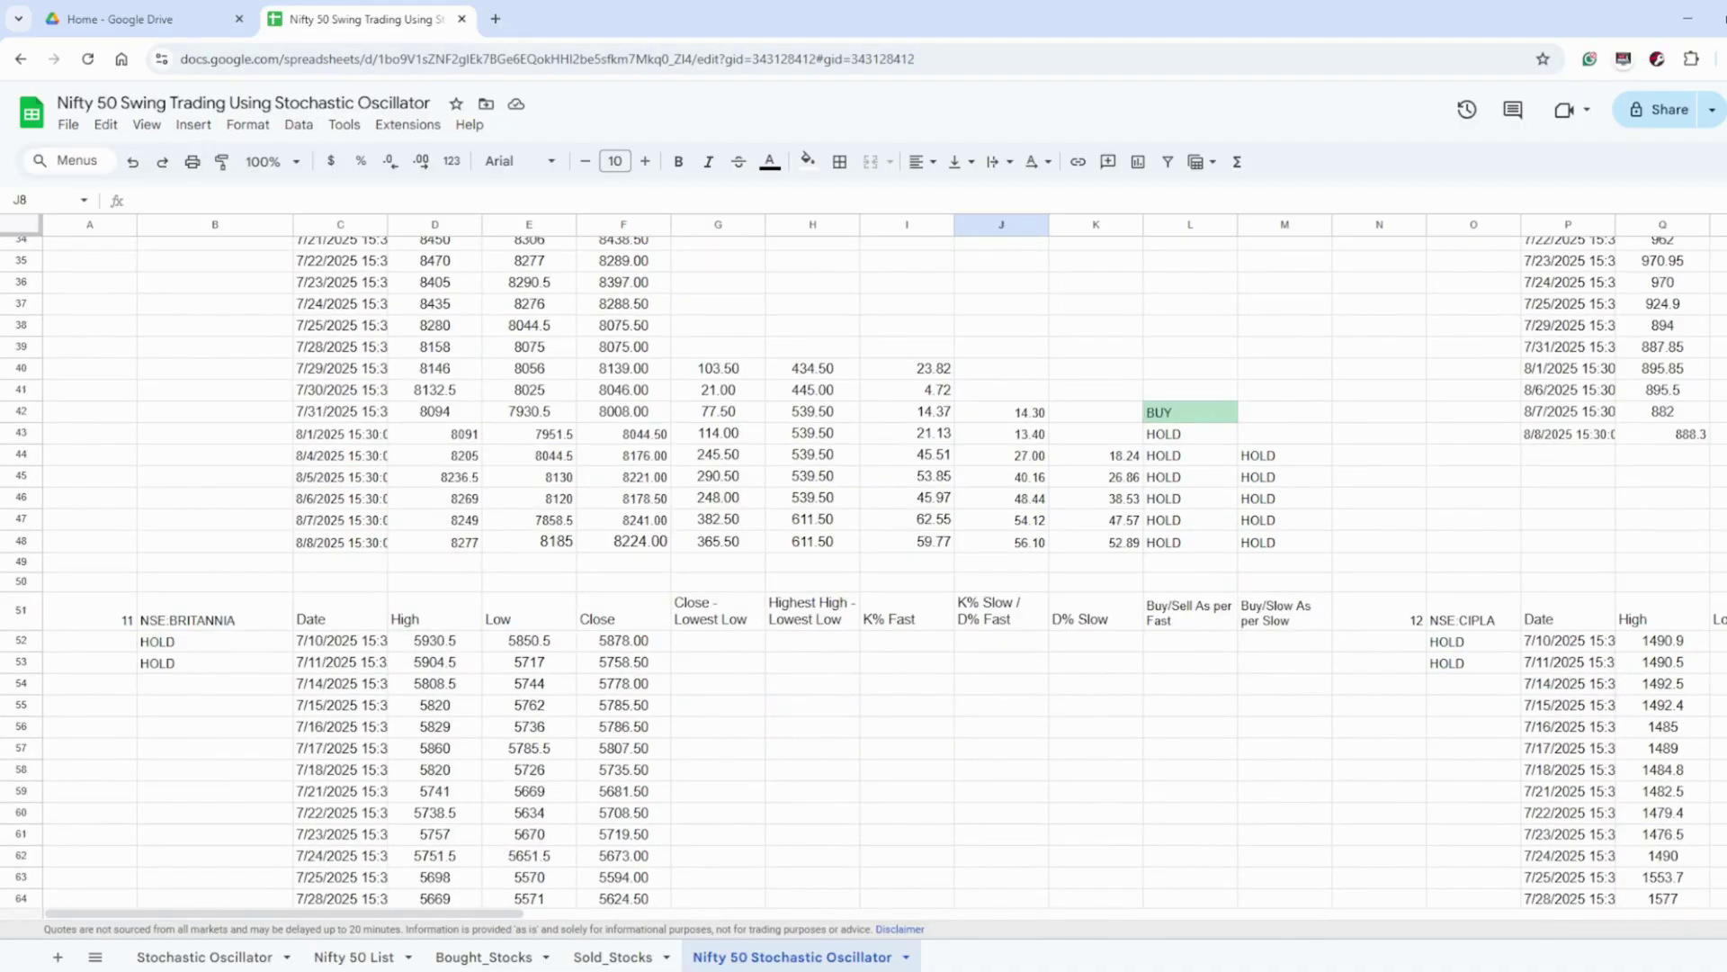
left_click(203, 958)
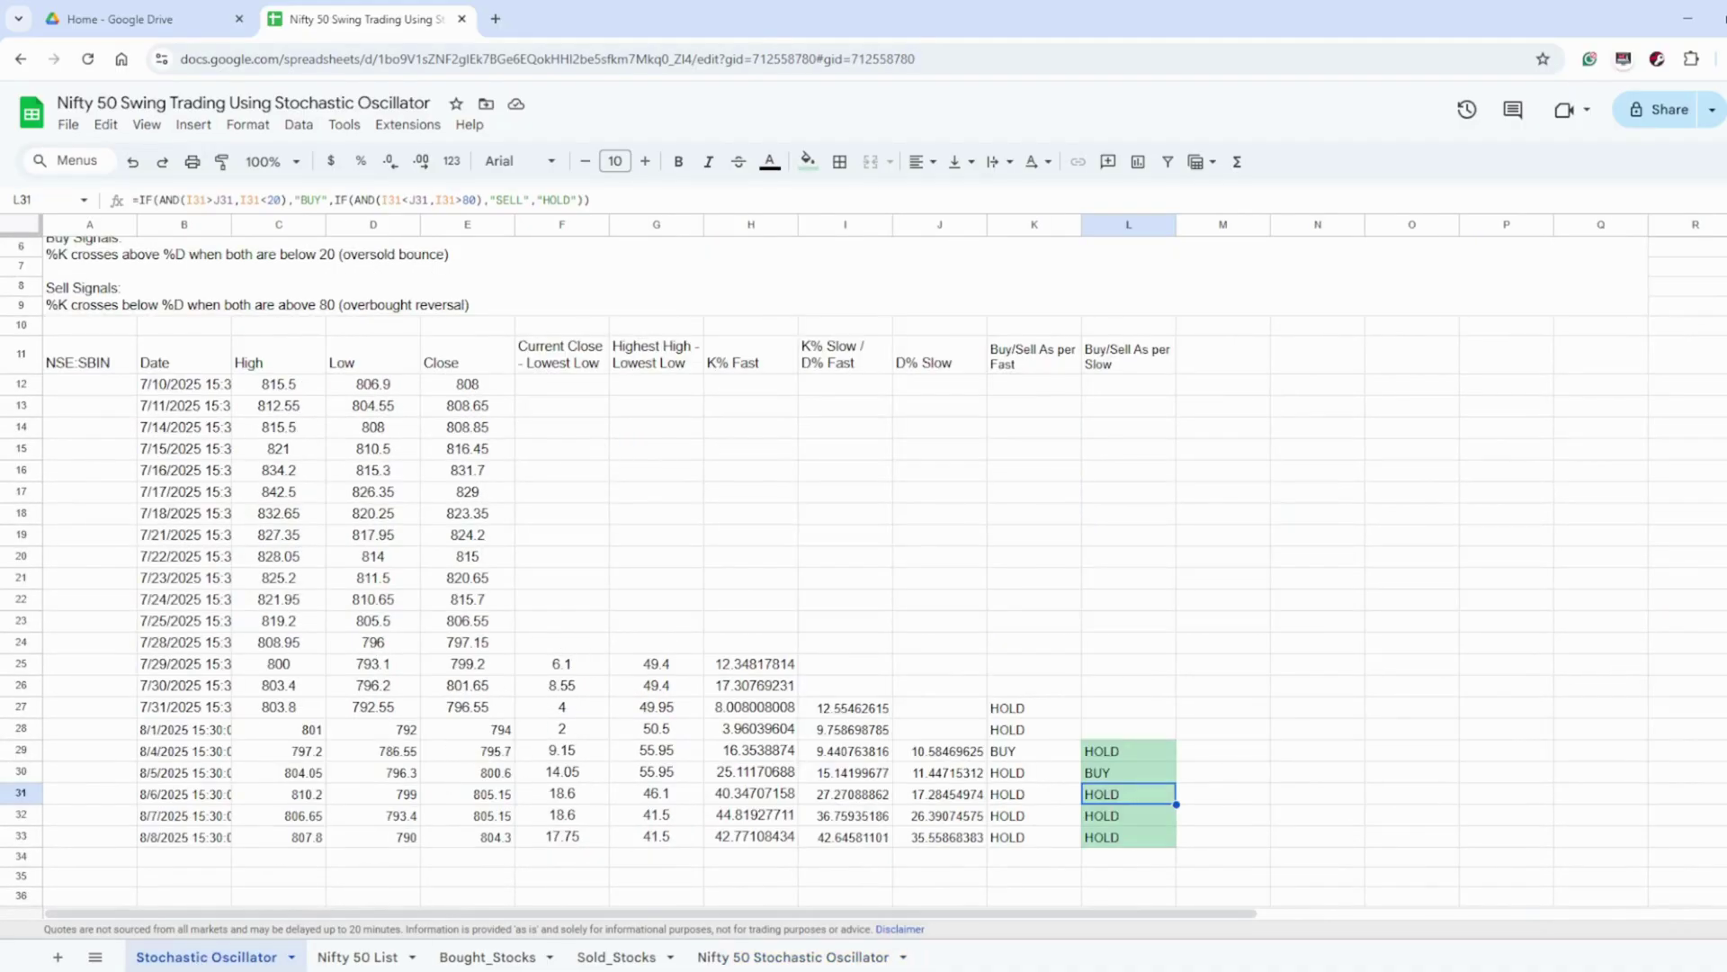
left_click(358, 957)
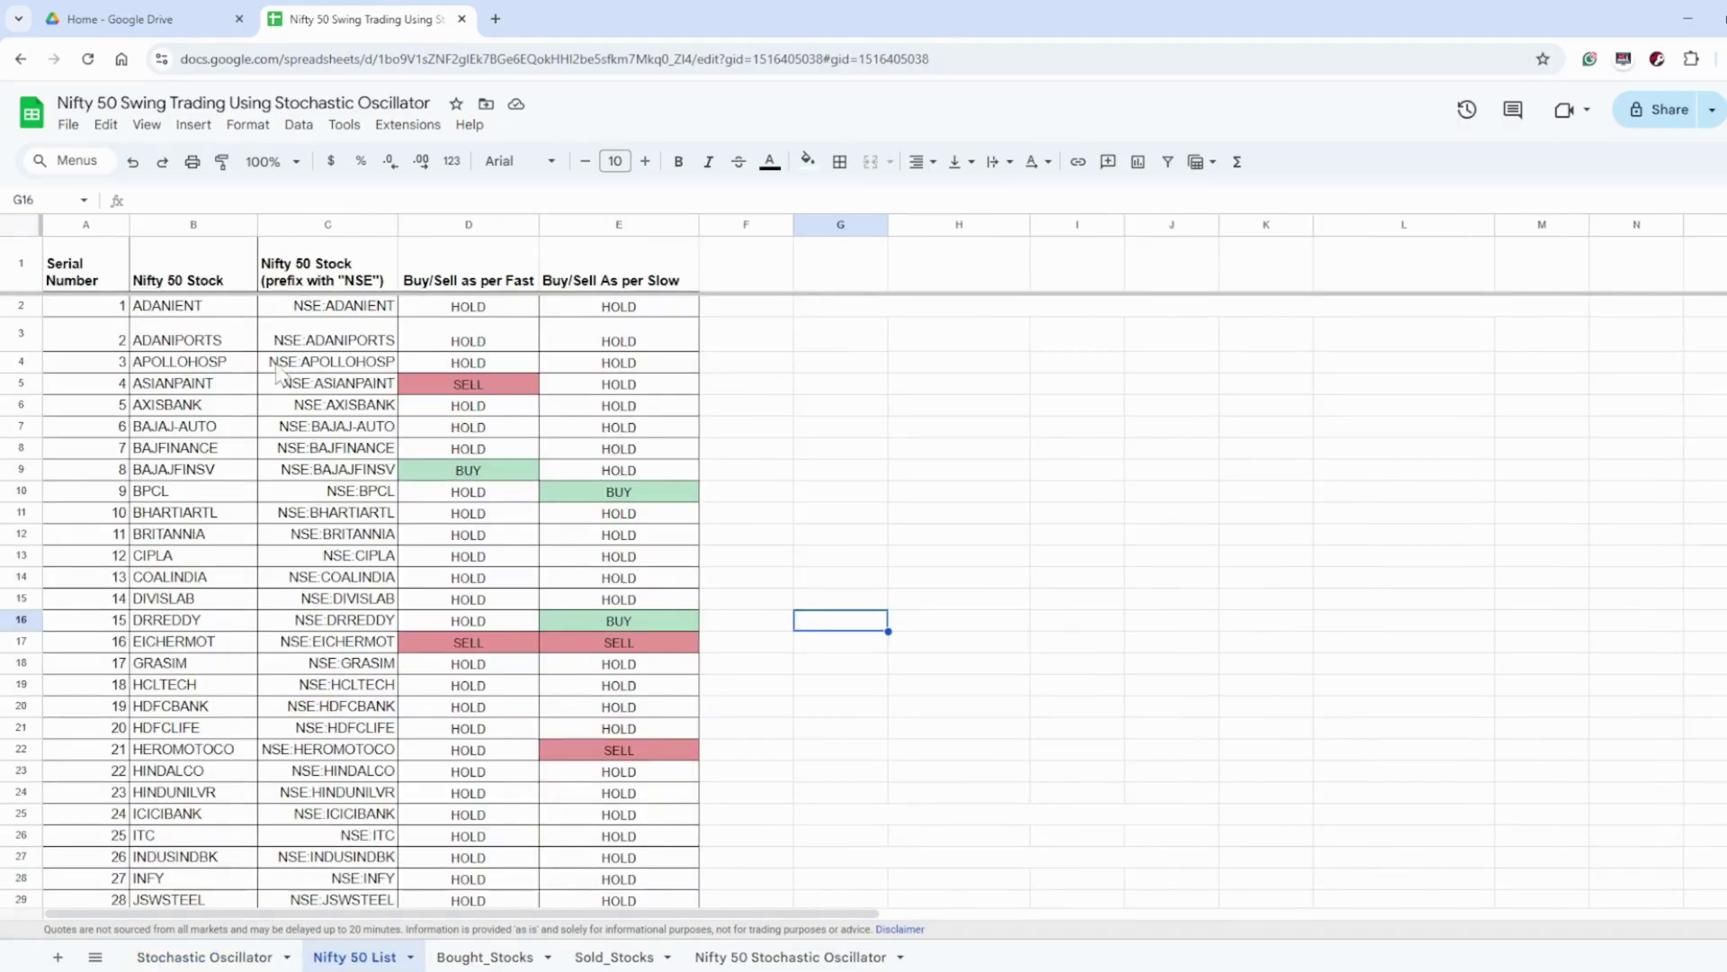
left_click(188, 313)
left_click(317, 313)
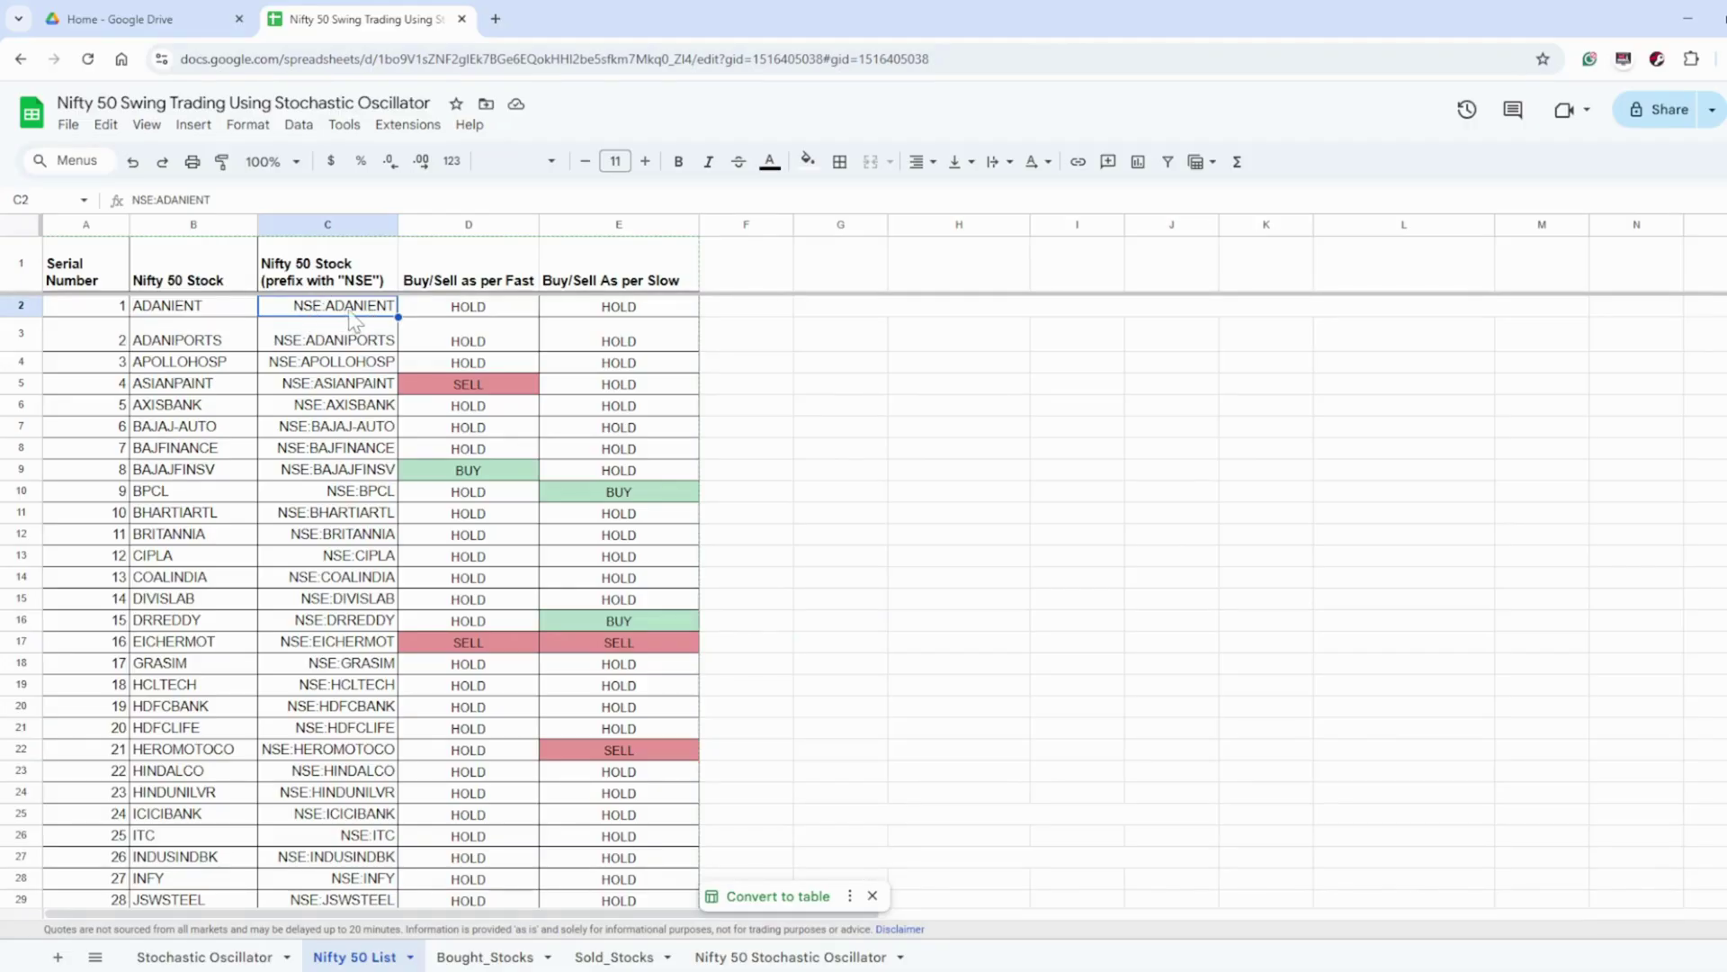
left_click(194, 312)
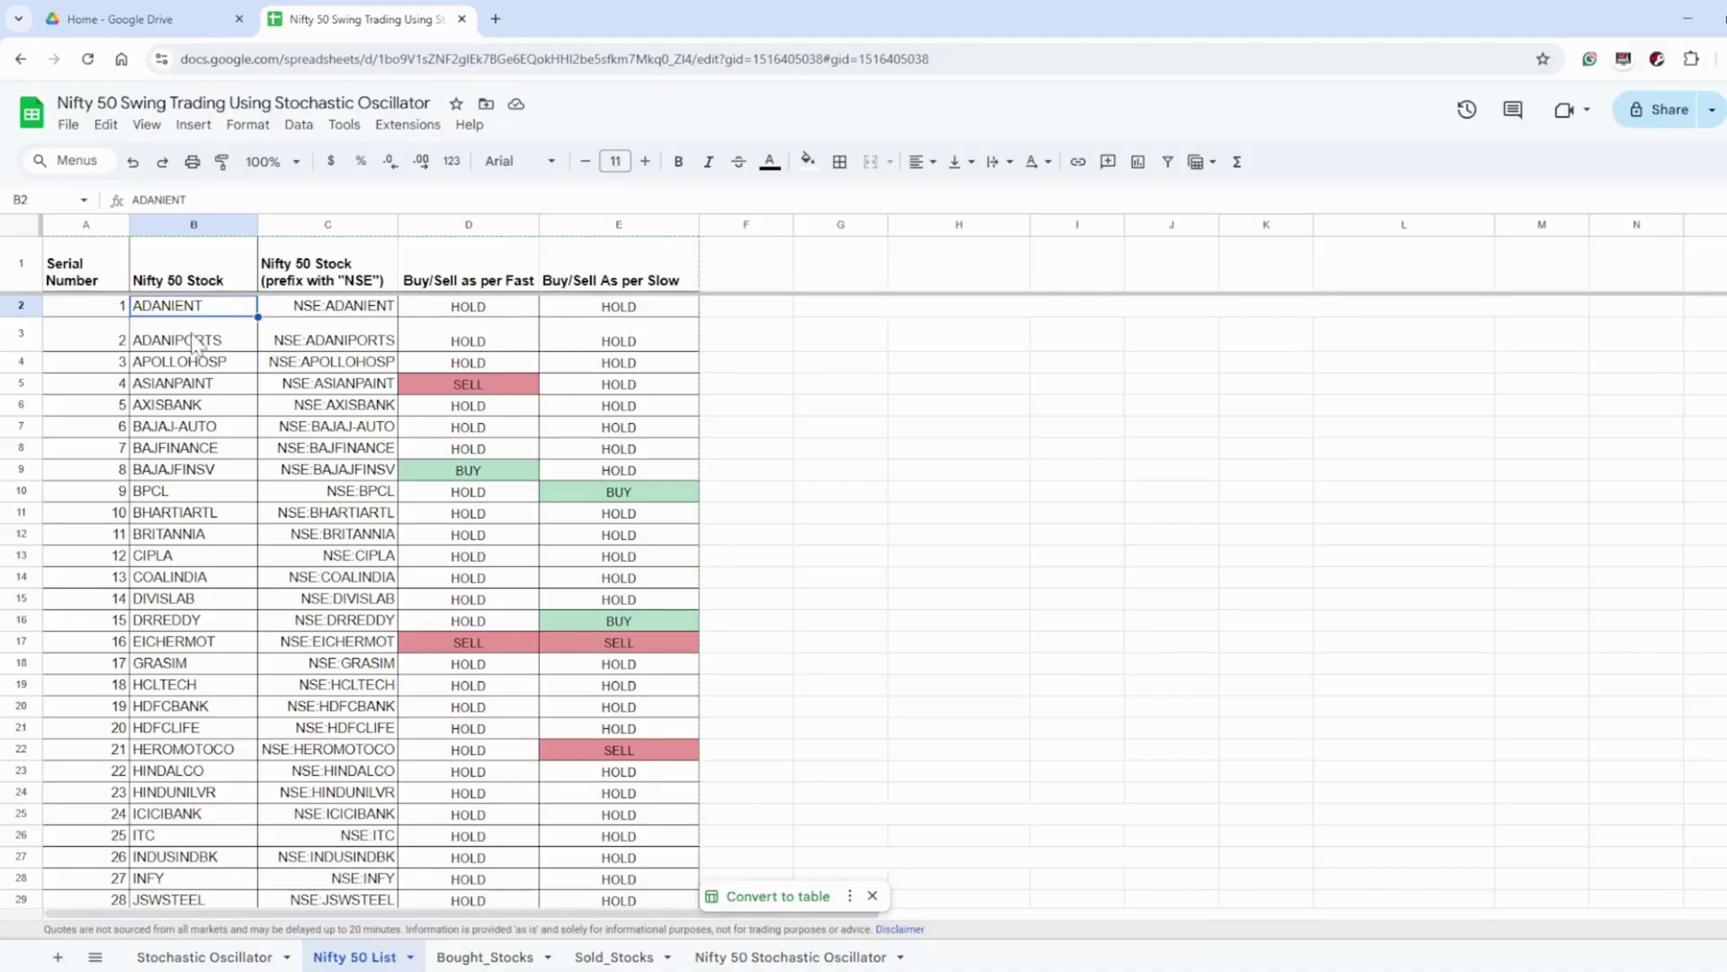
scroll(271, 562, "down", 3)
scroll(272, 562, "down", 8)
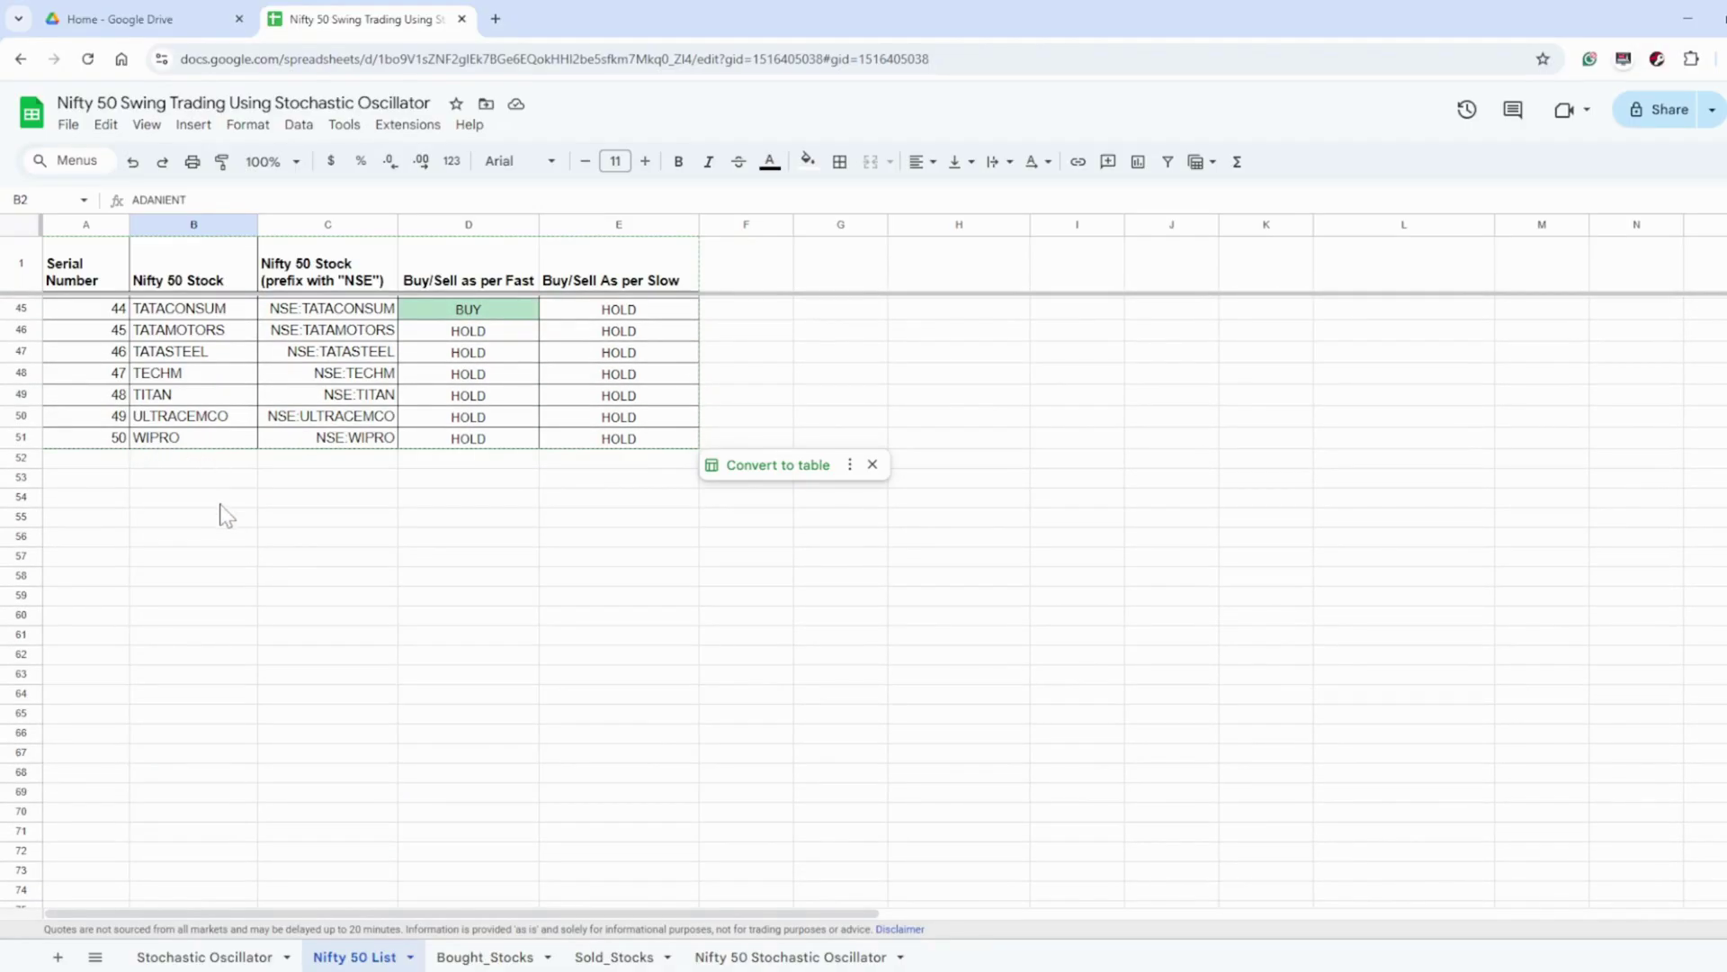
scroll(255, 574, "up", 11)
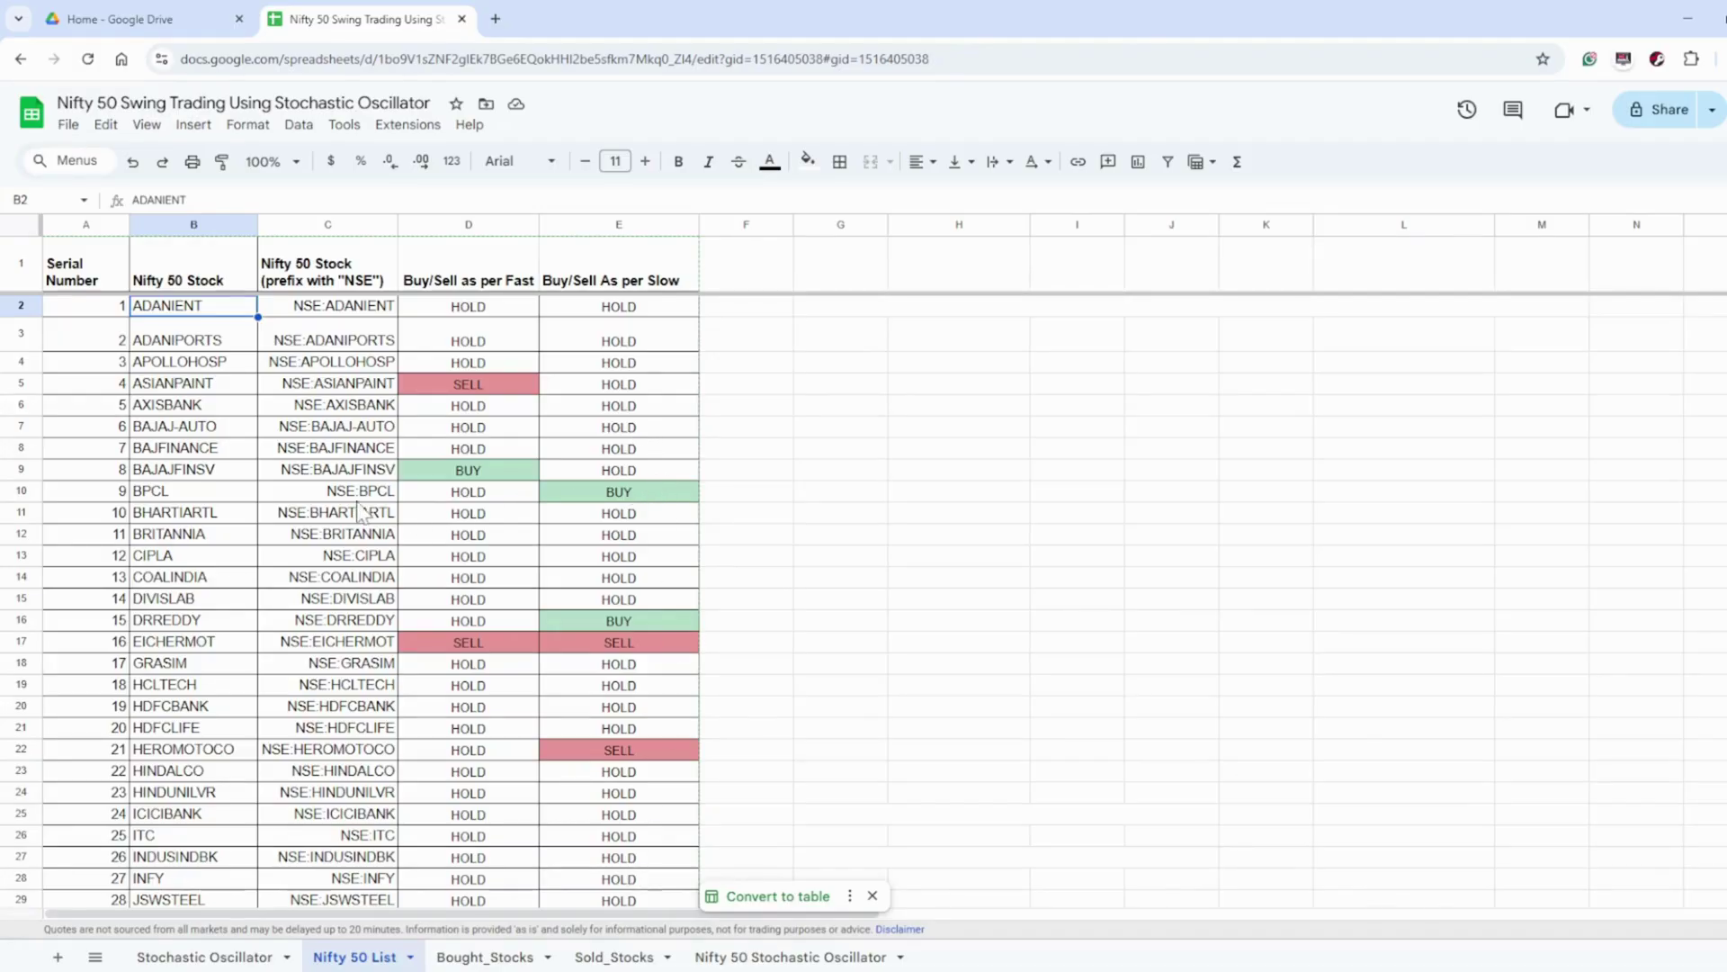
left_click(182, 493)
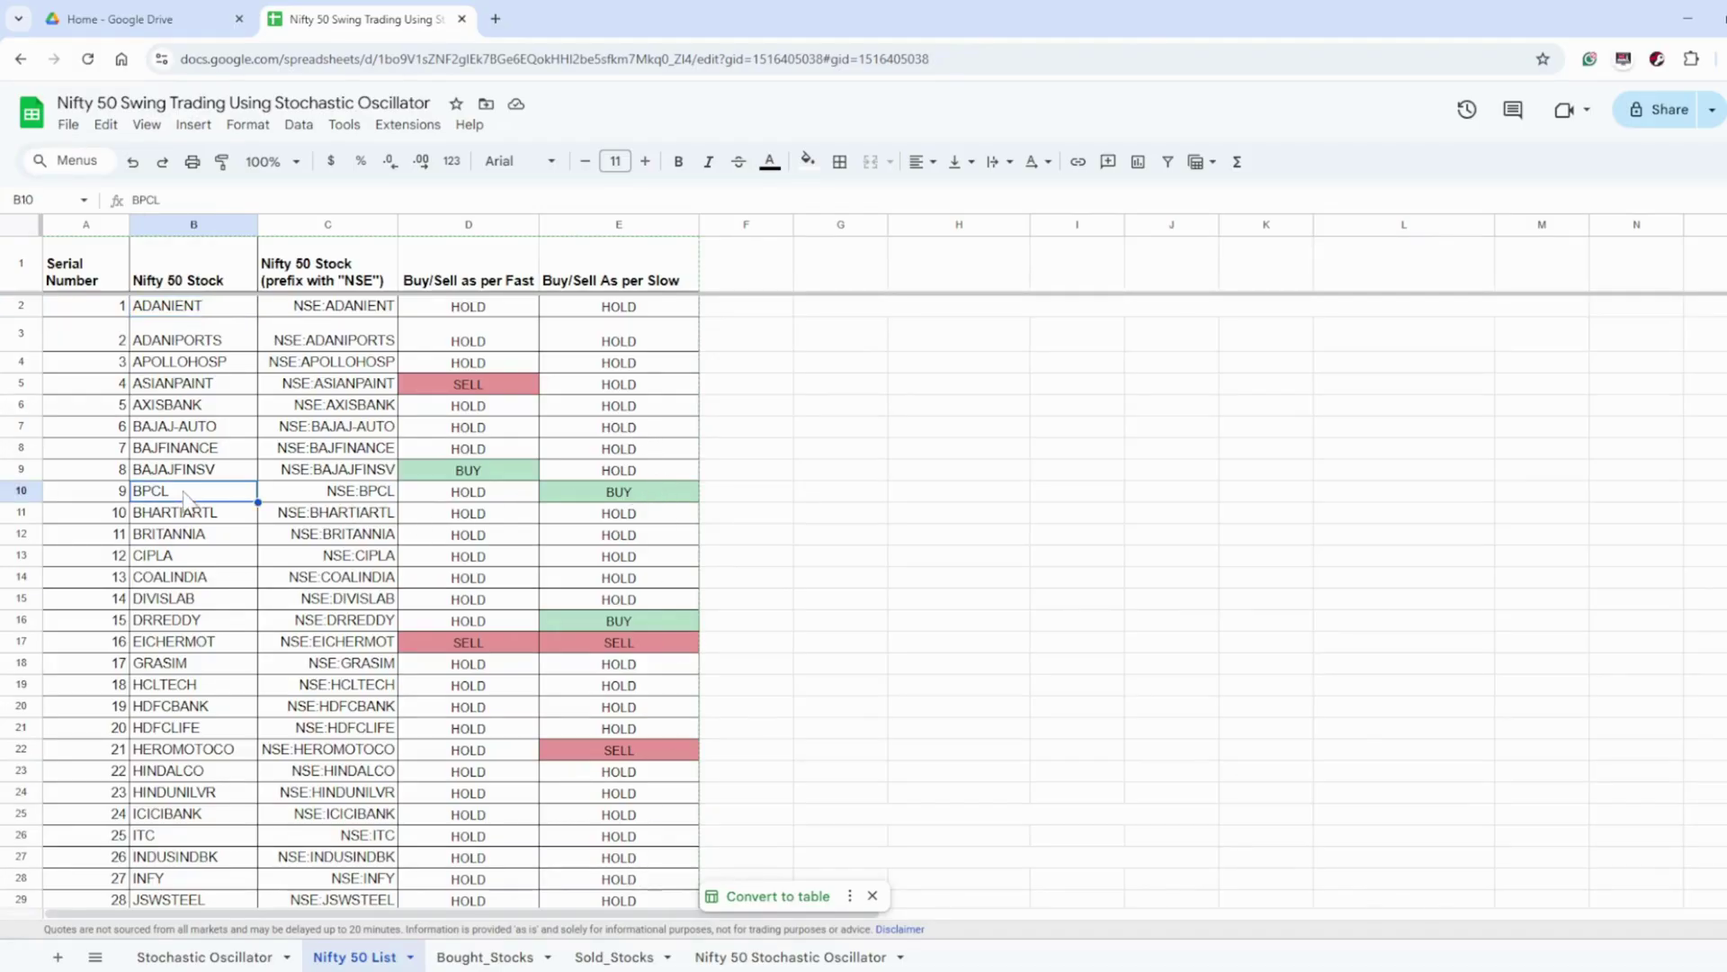
left_click(209, 626)
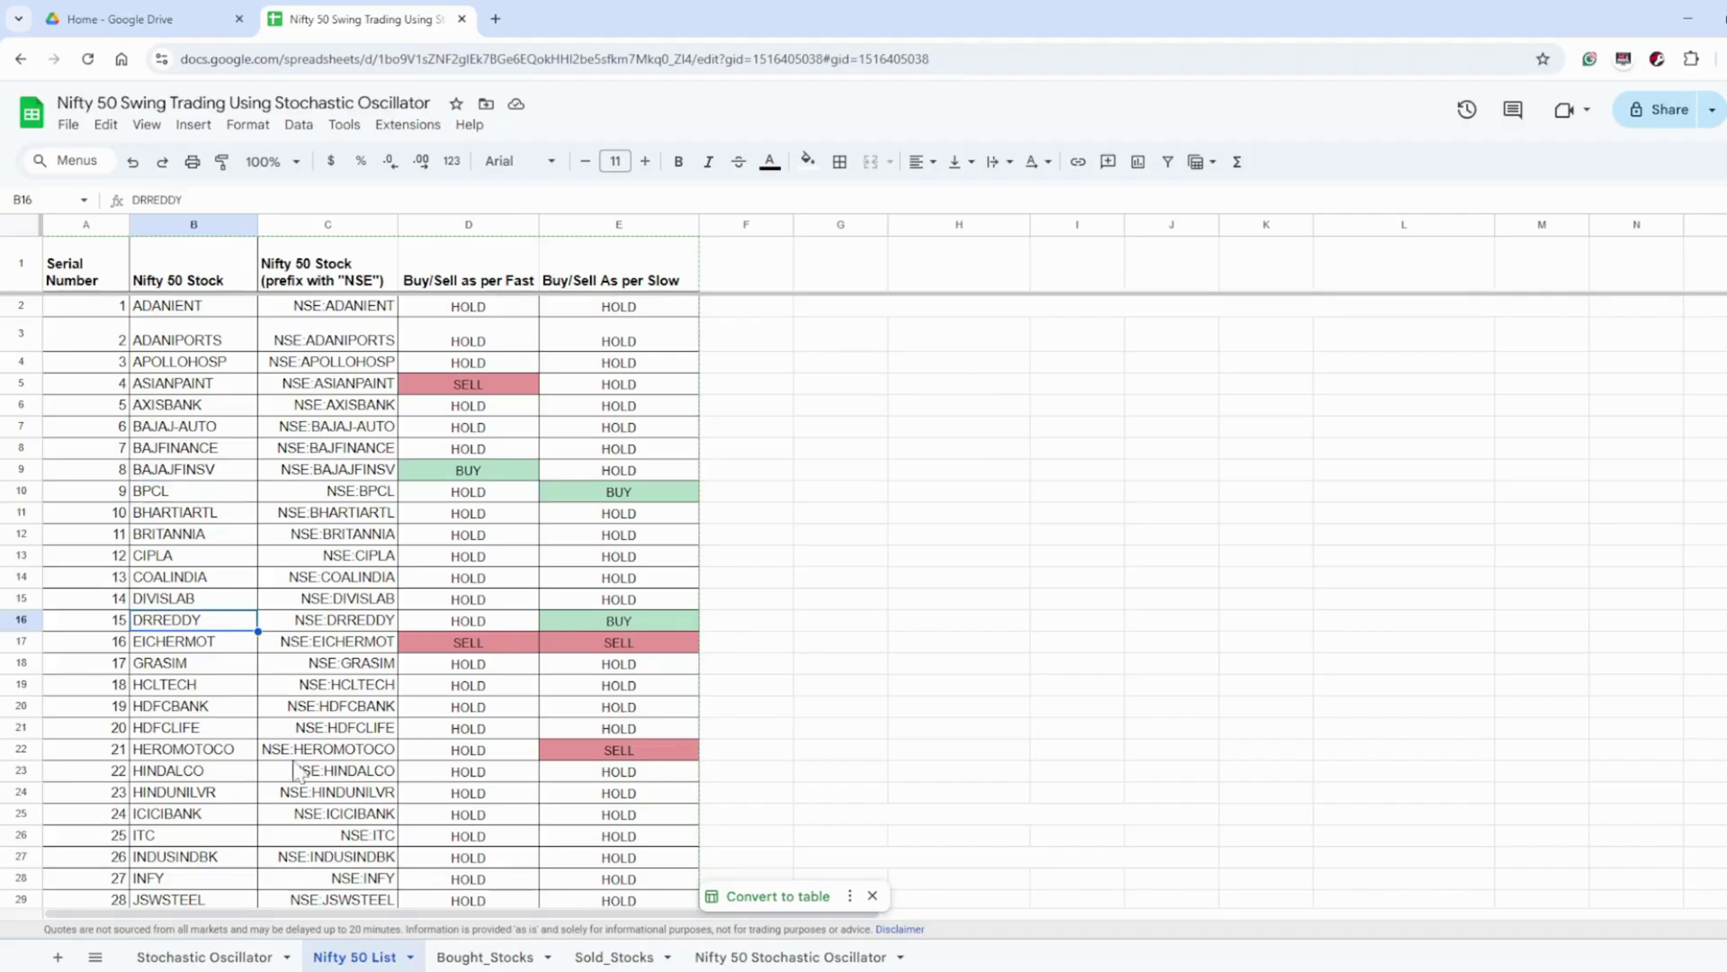
left_click(486, 958)
Step: Look over the rows below the bought trades, then open the Sold_Stocks tracker with its 2710.2 profit summary
left_click(176, 419)
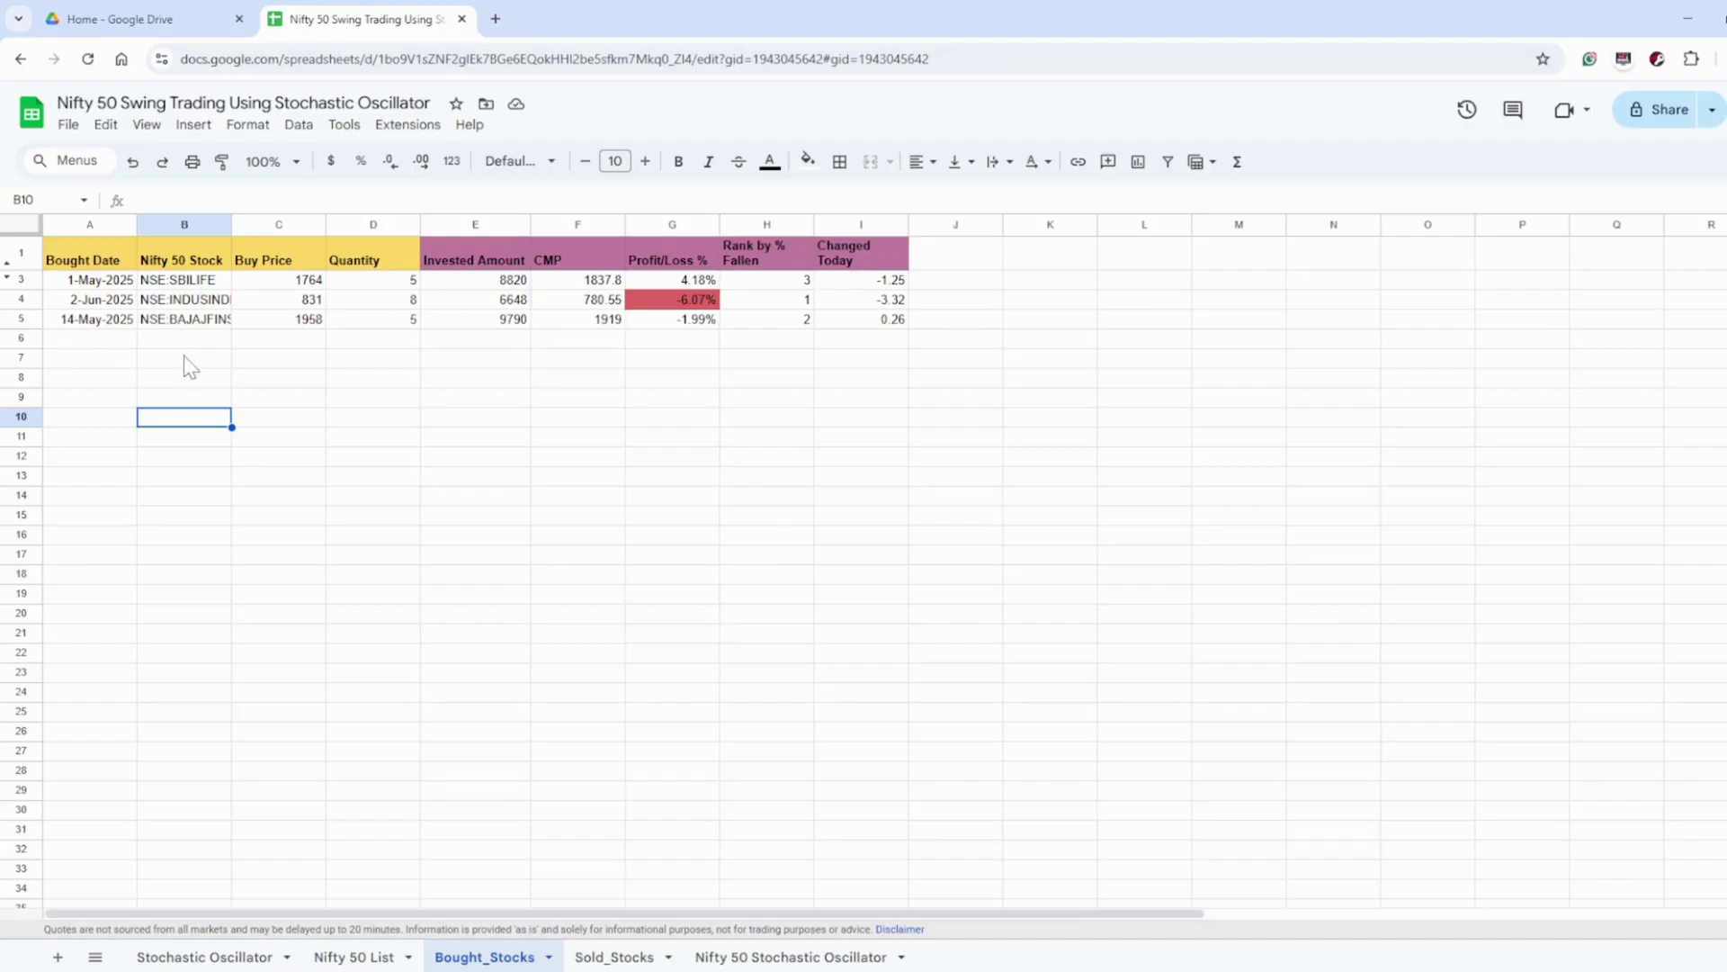
left_click(302, 343)
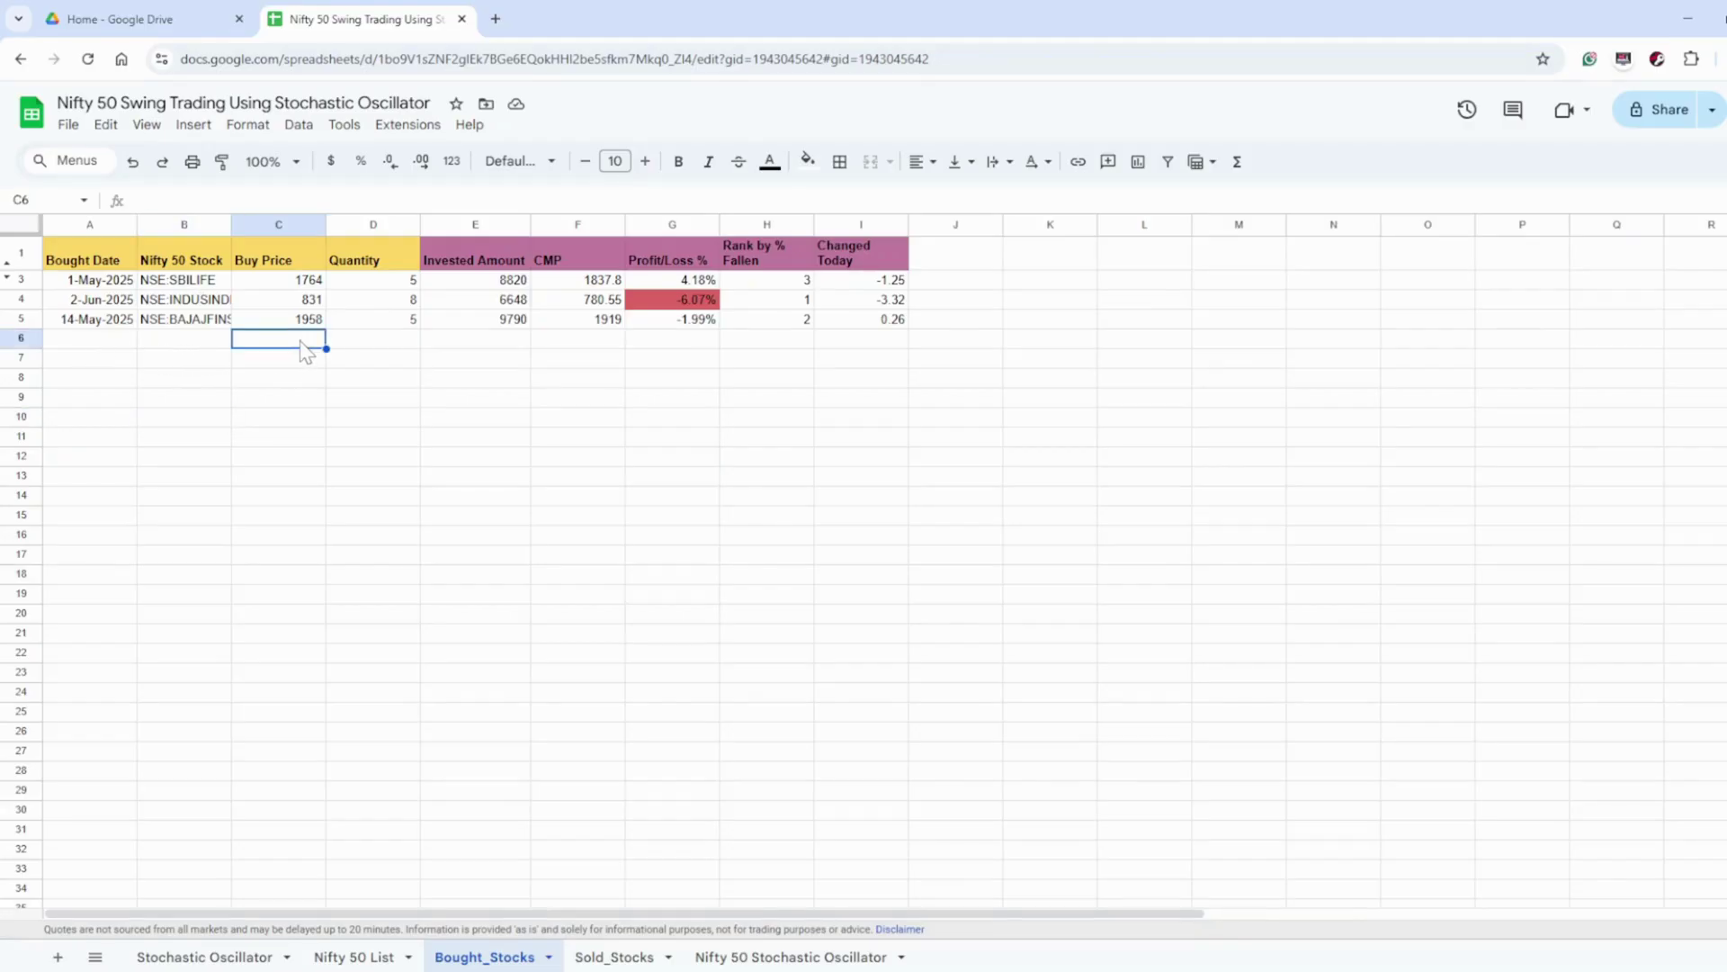
left_click(389, 345)
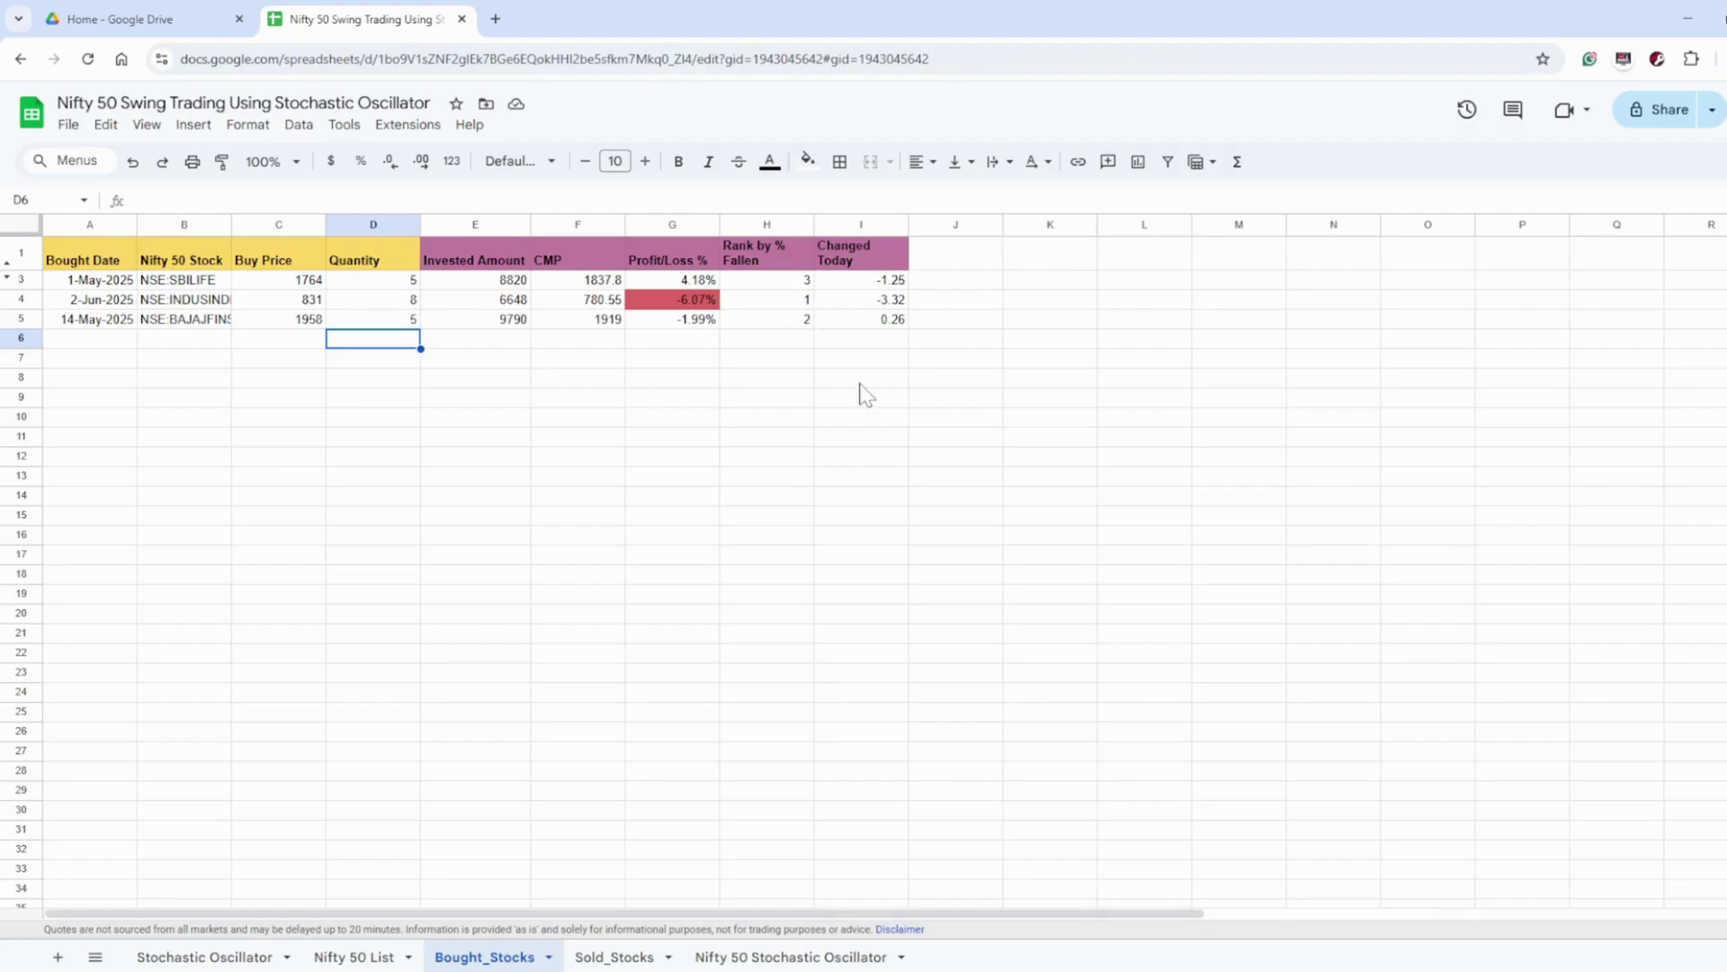
left_click(1048, 419)
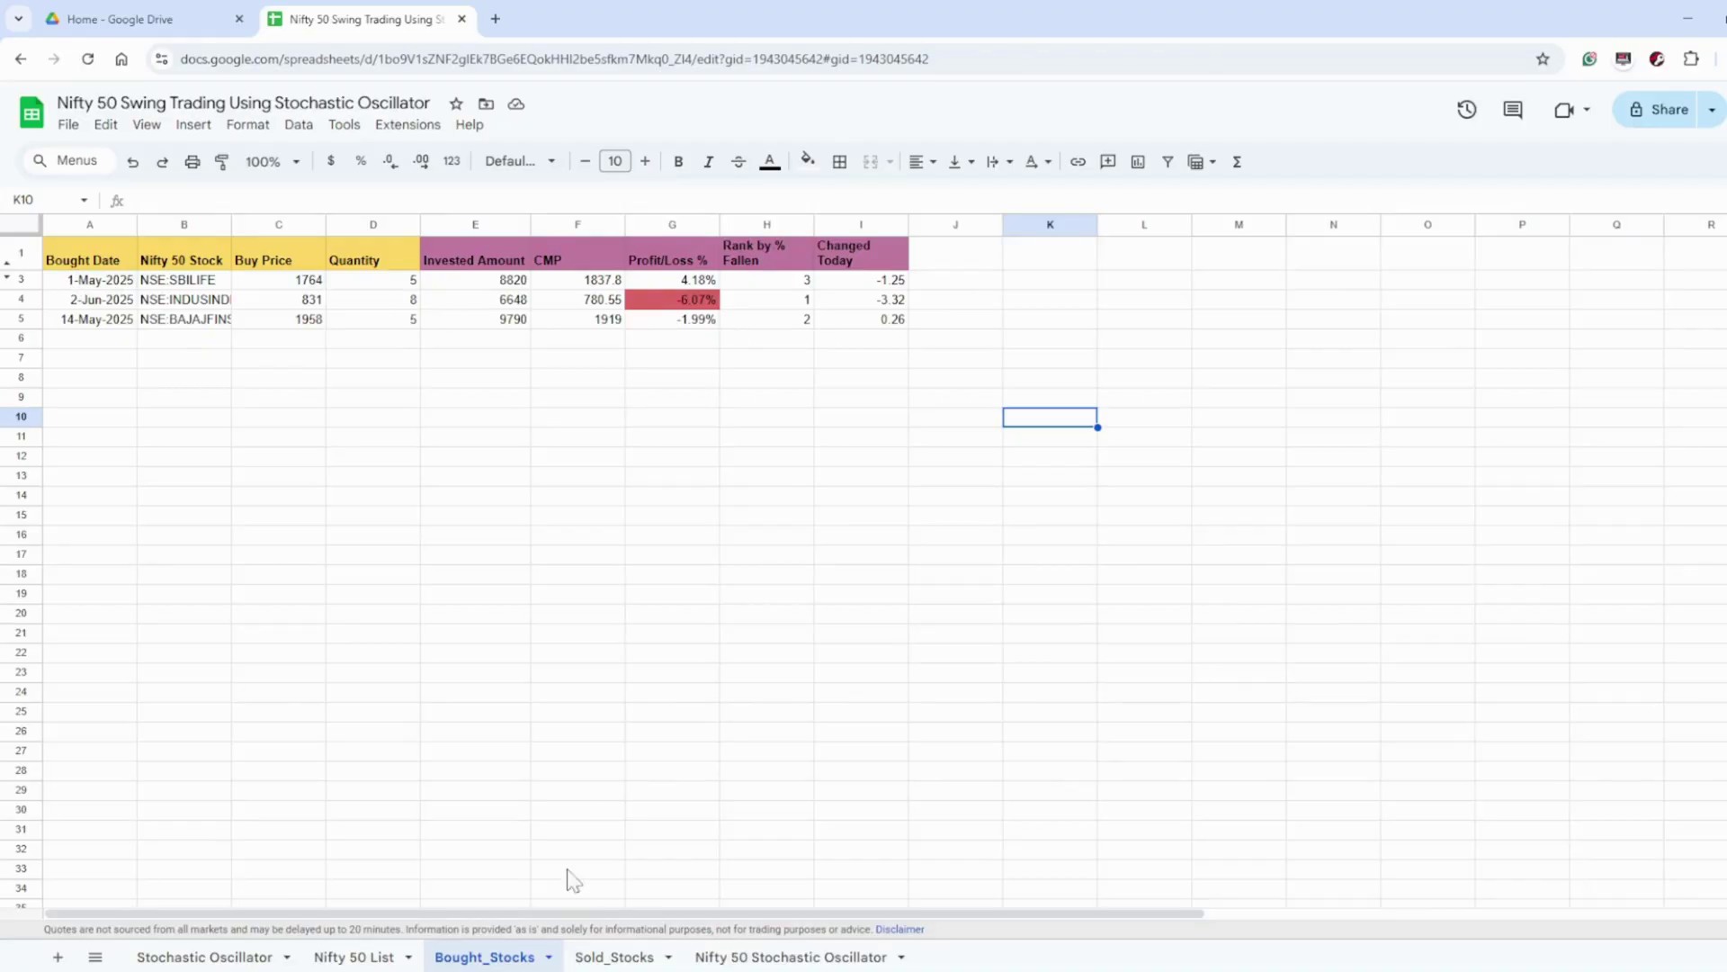
left_click(615, 956)
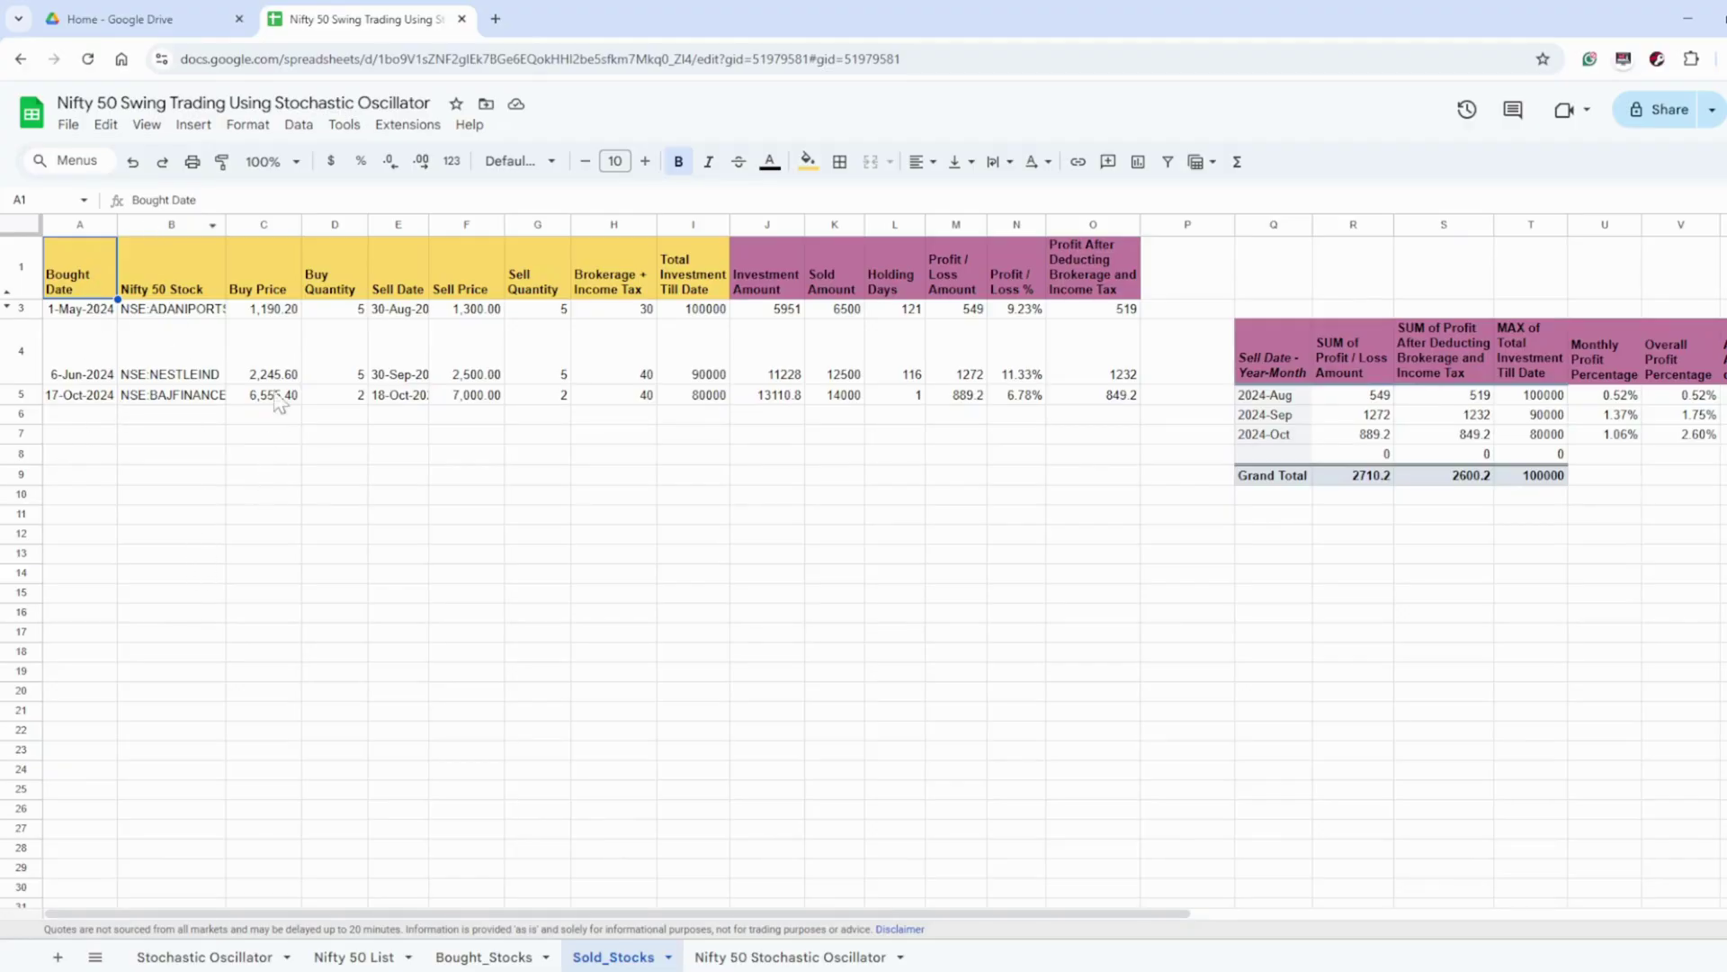
Step: Compare Bought_Stocks and Sold_Stocks, scroll Sold_Stocks right and back, then return to Nifty 50 List
left_click(500, 958)
left_click(633, 958)
left_click_drag(1016, 913, 1246, 913)
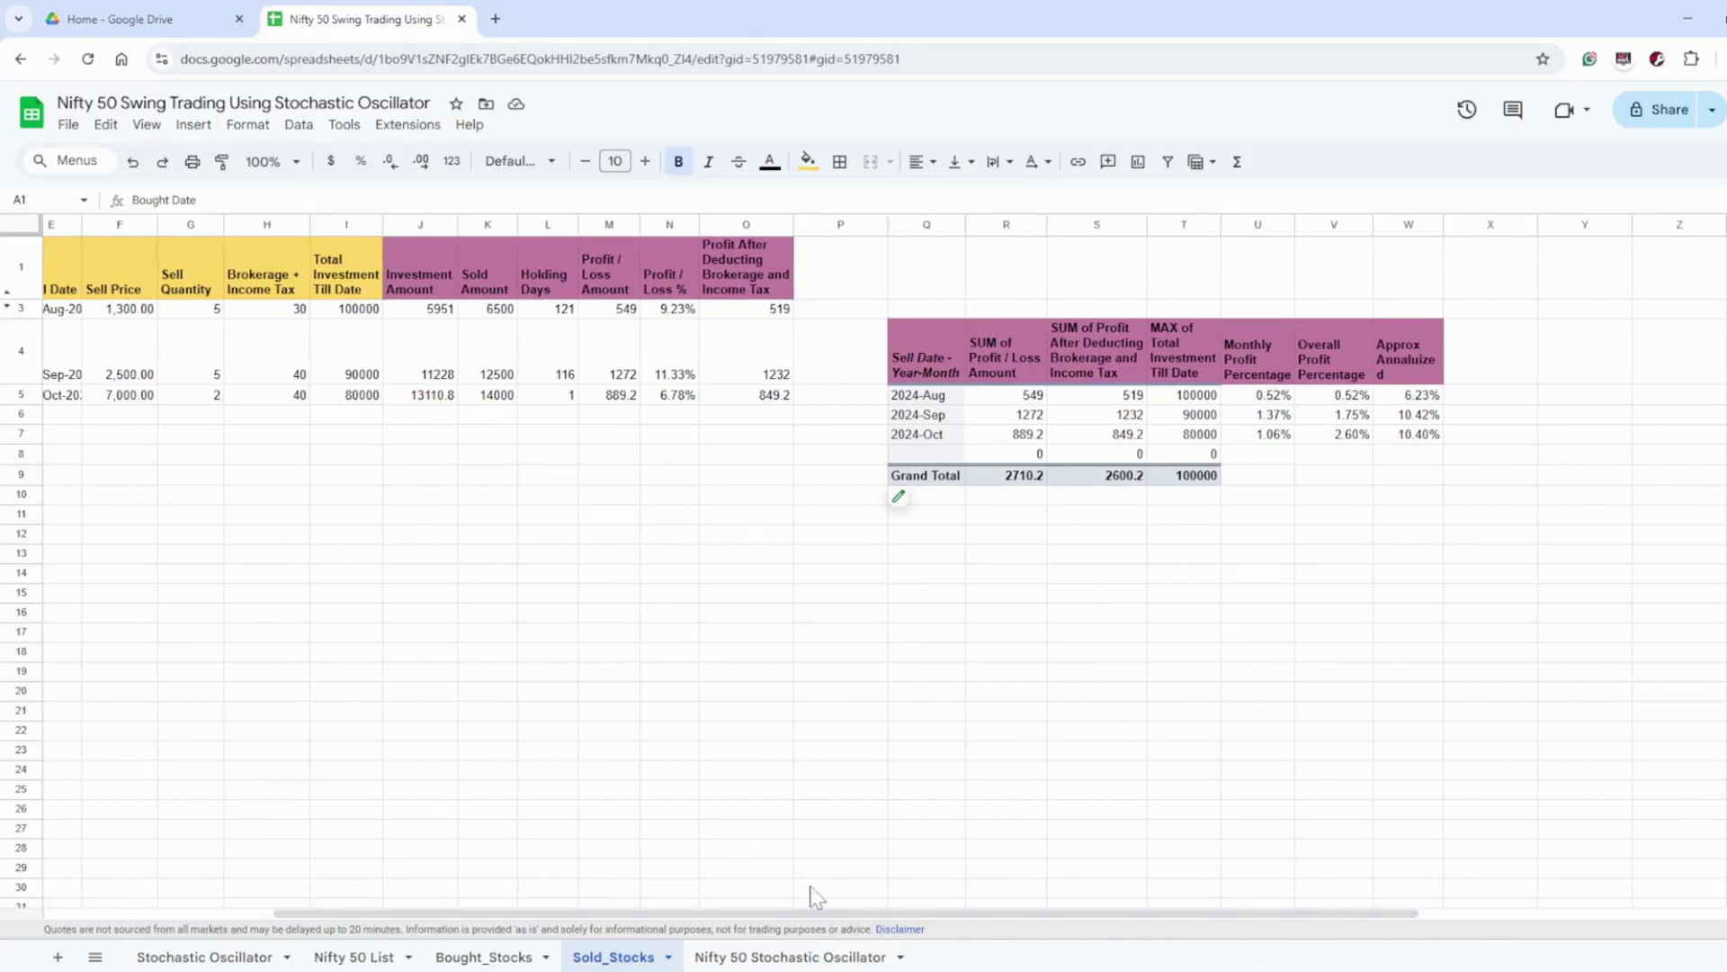
left_click_drag(756, 908, 526, 910)
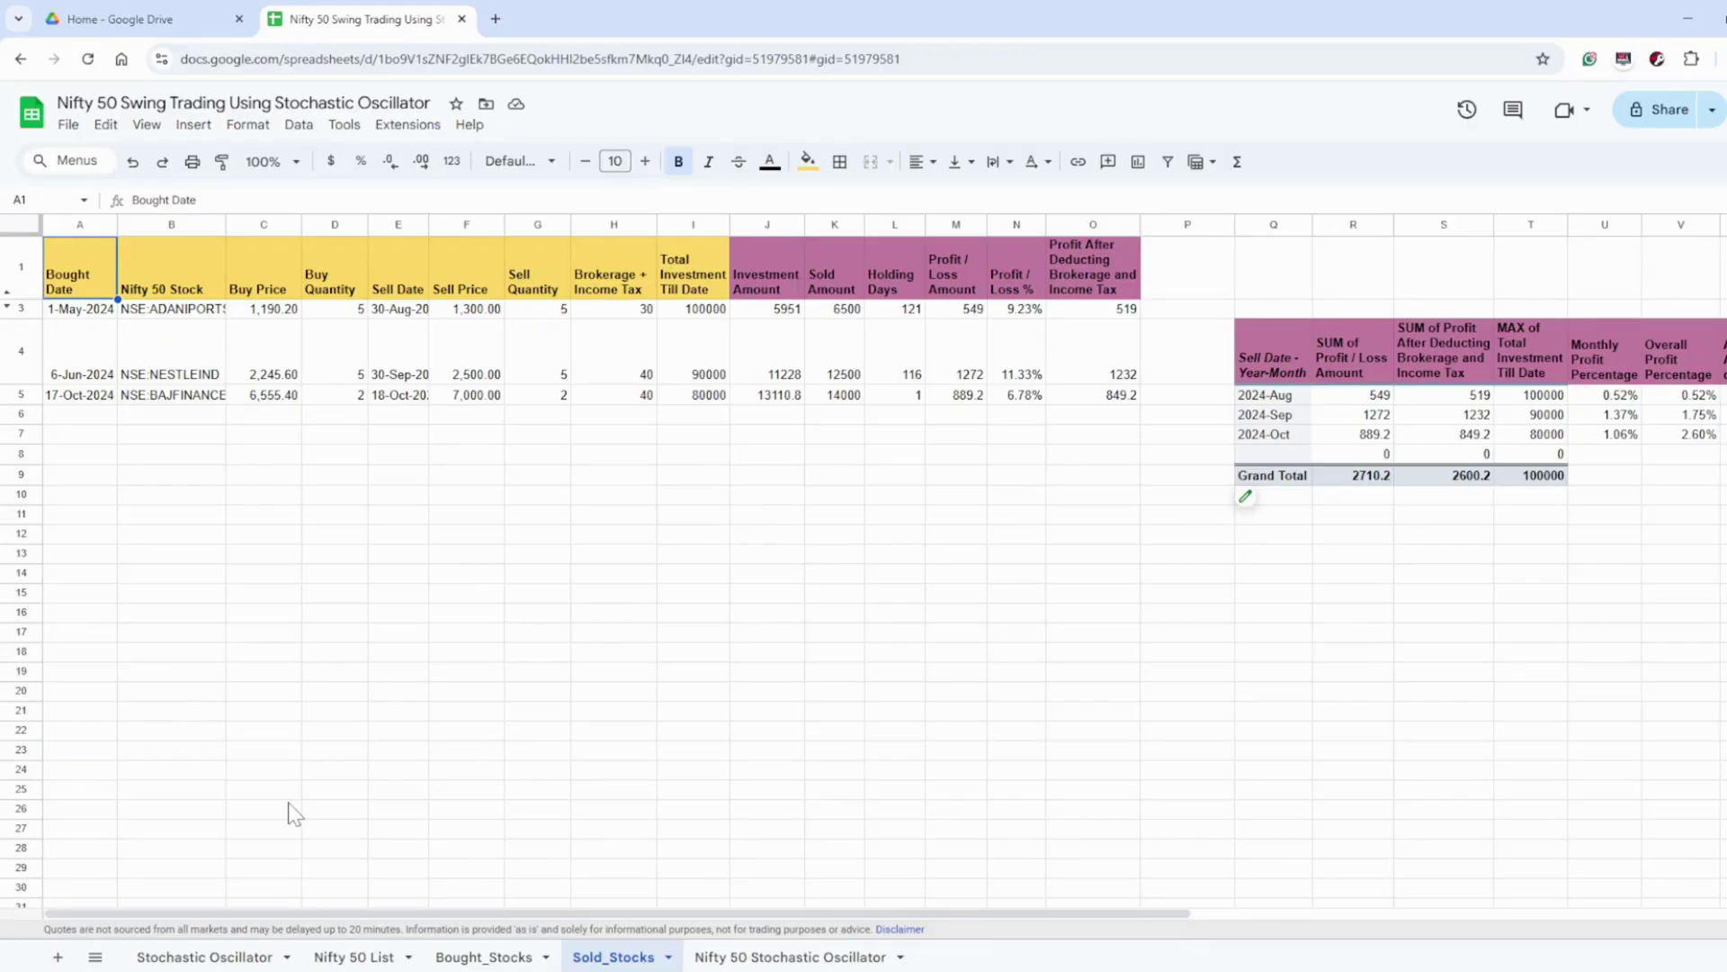
left_click(342, 959)
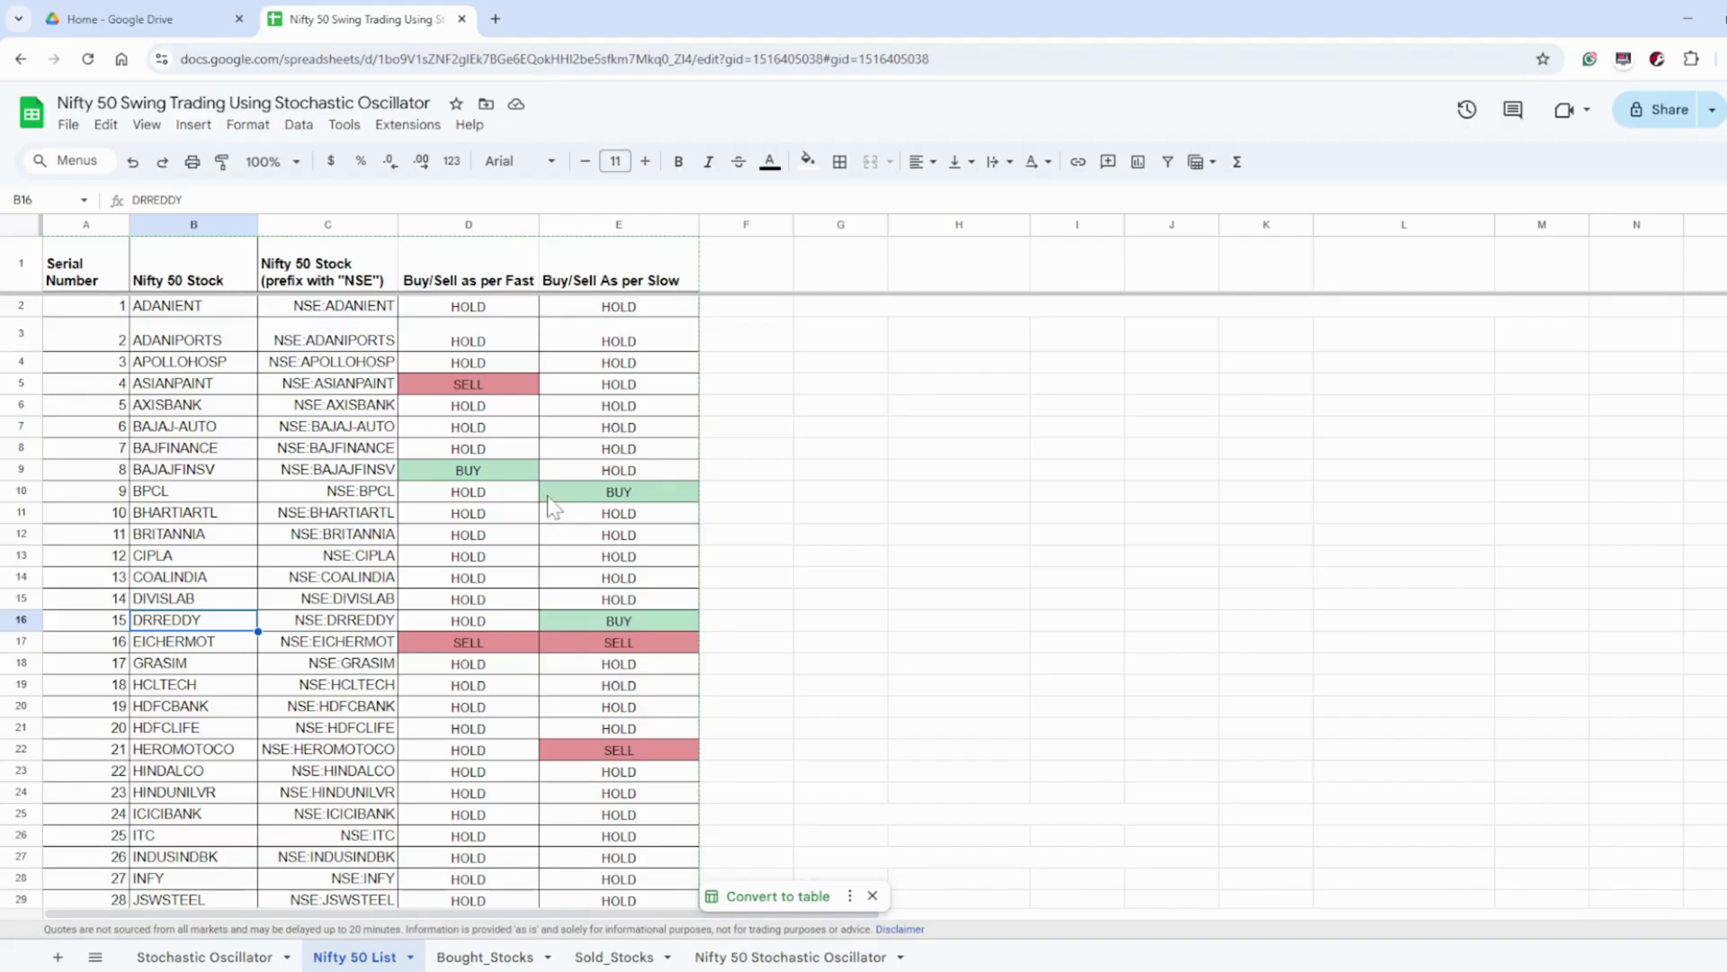
Step: Switch to the Stochastic Oscillator sheet and scroll to its top
left_click(261, 959)
scroll(776, 600, "up", 3)
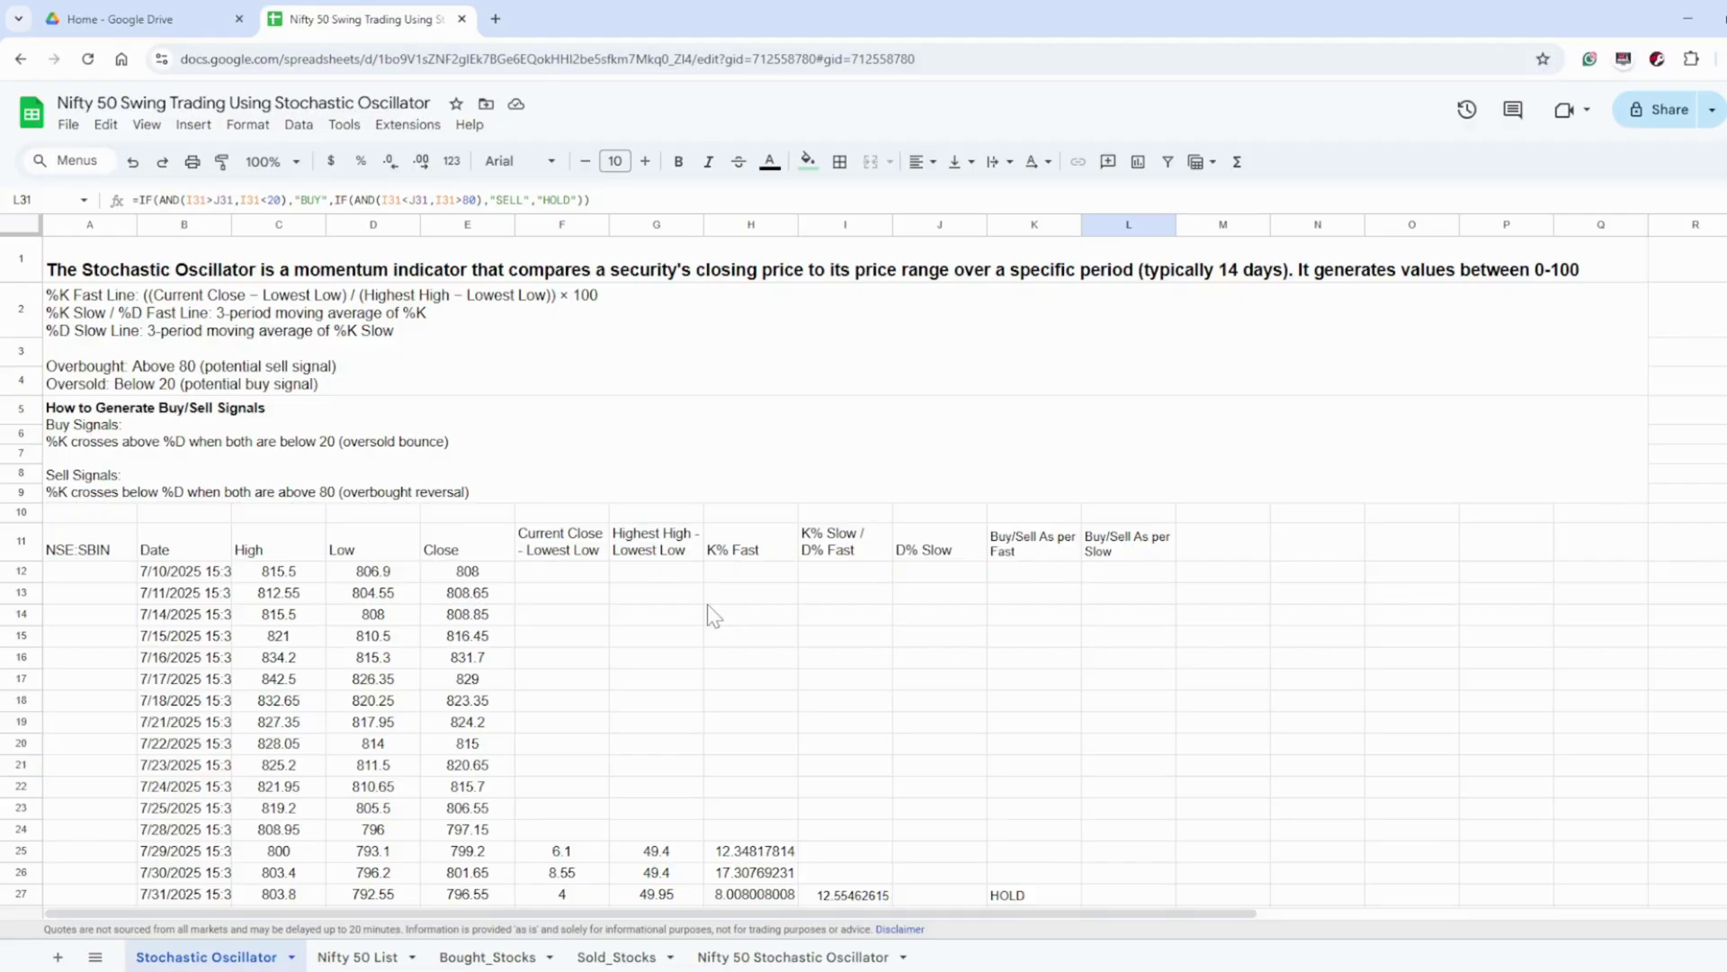
left_click(487, 956)
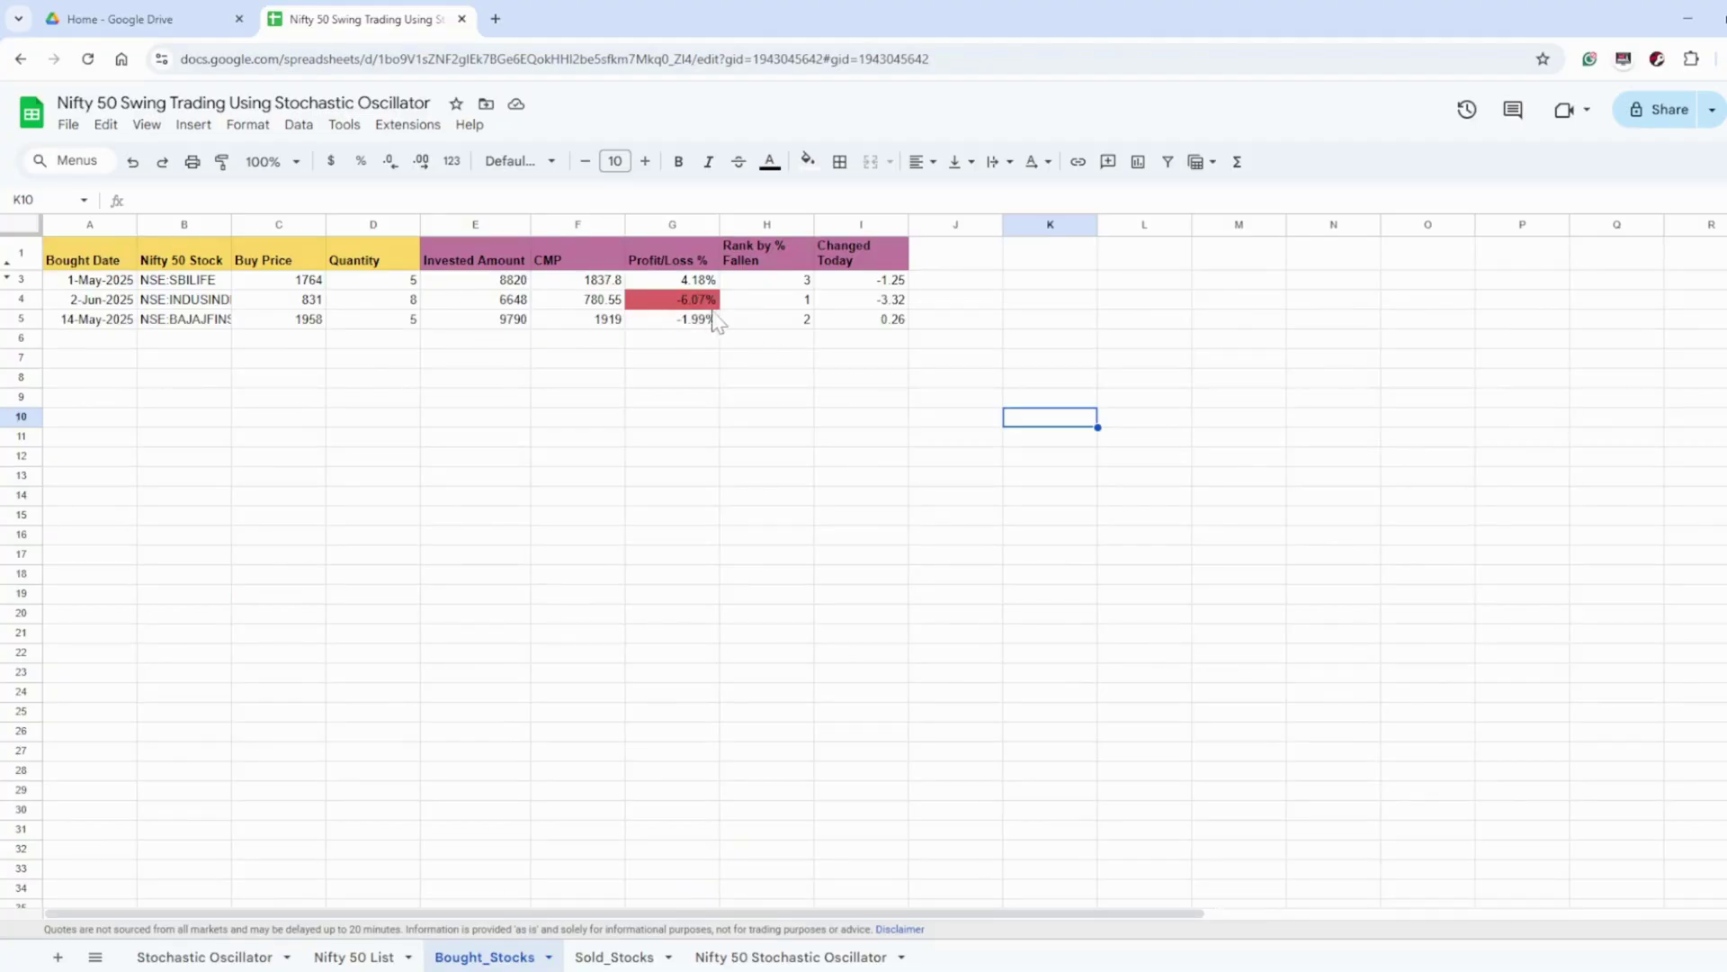
left_click(680, 302)
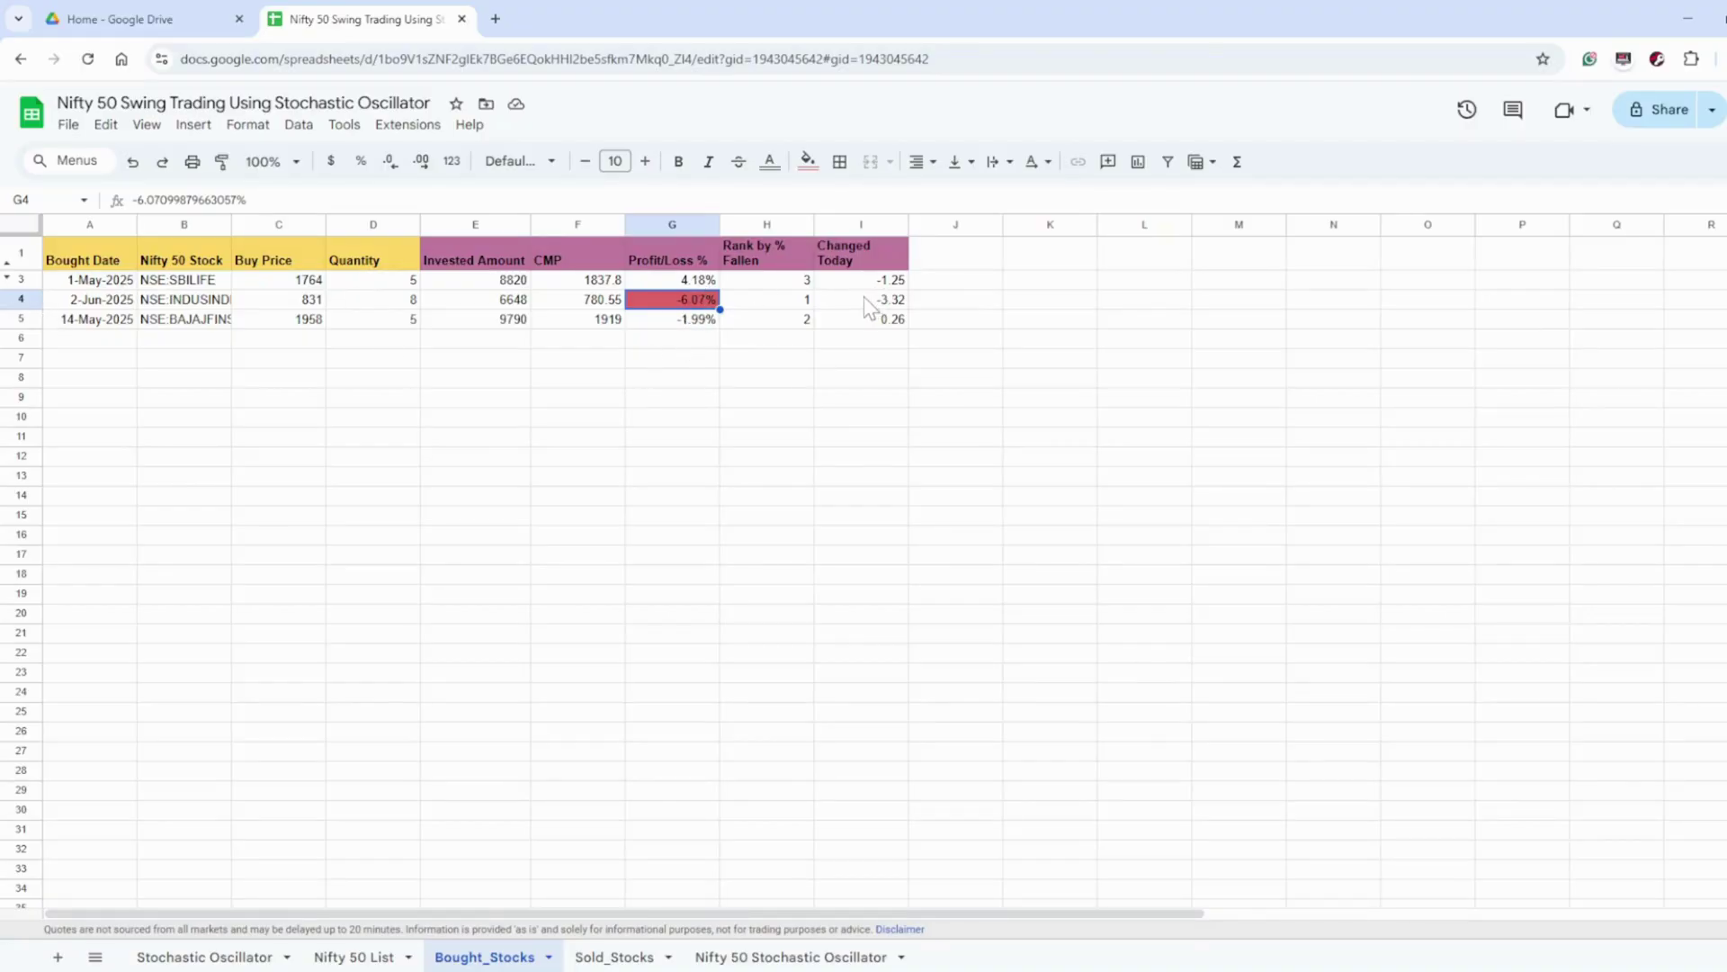
left_click(613, 956)
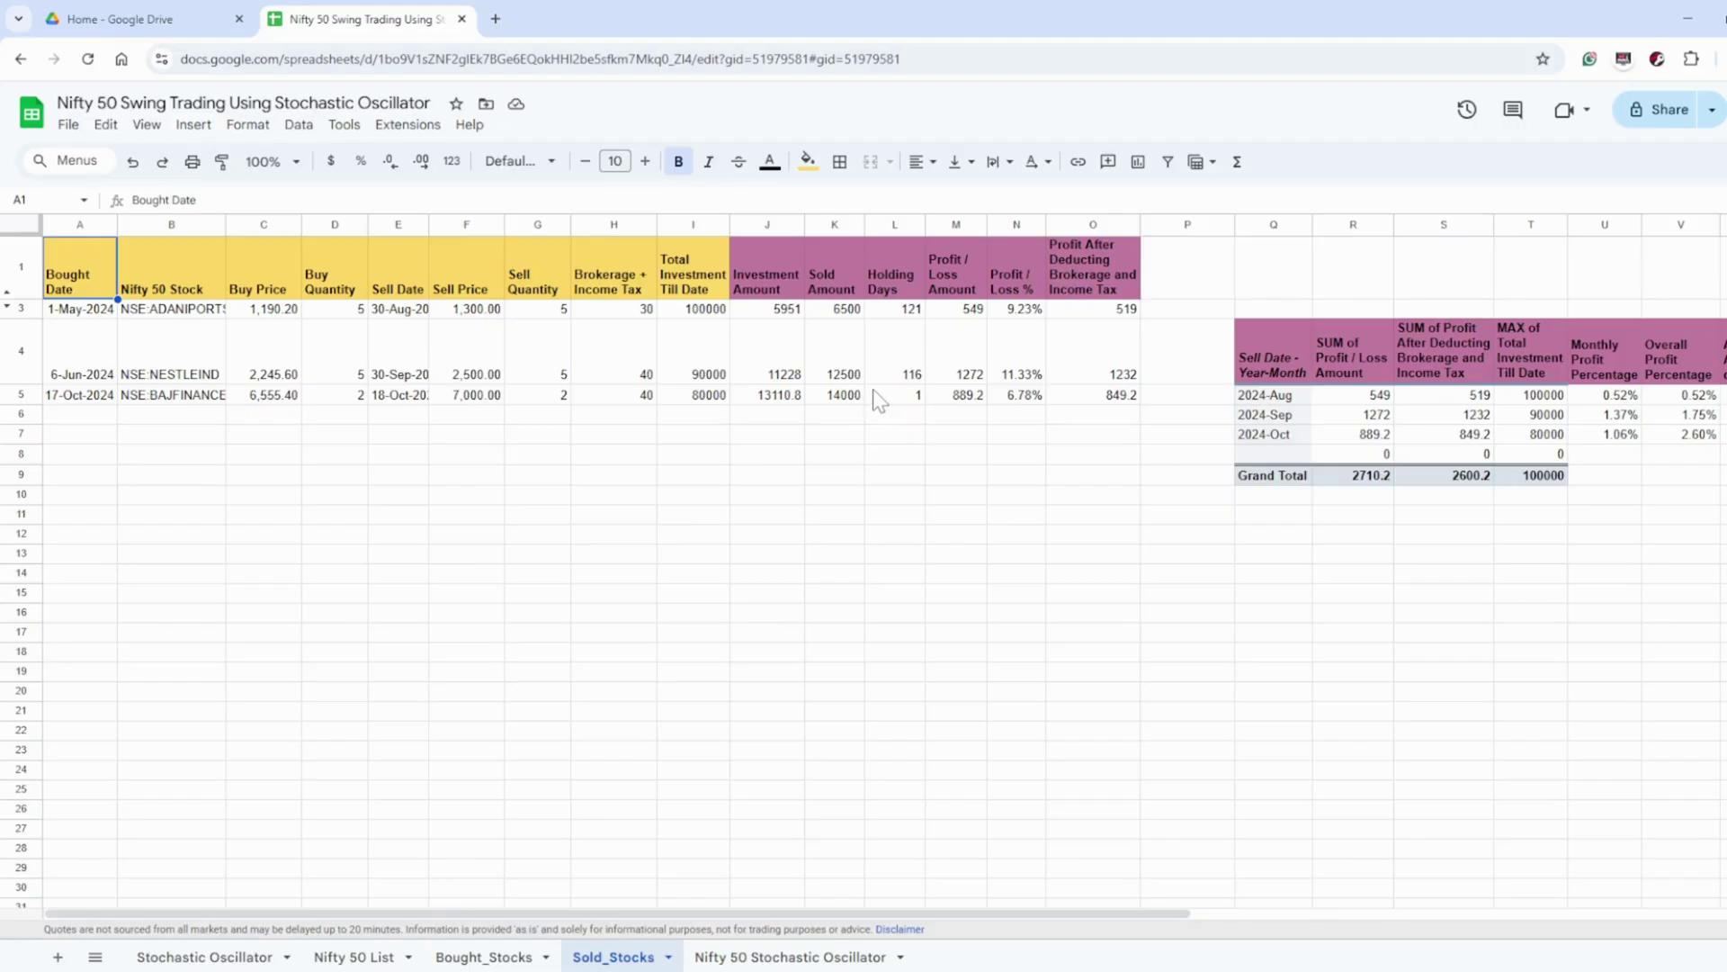
key("ctrl+shift+Page_Up")
left_click(191, 960)
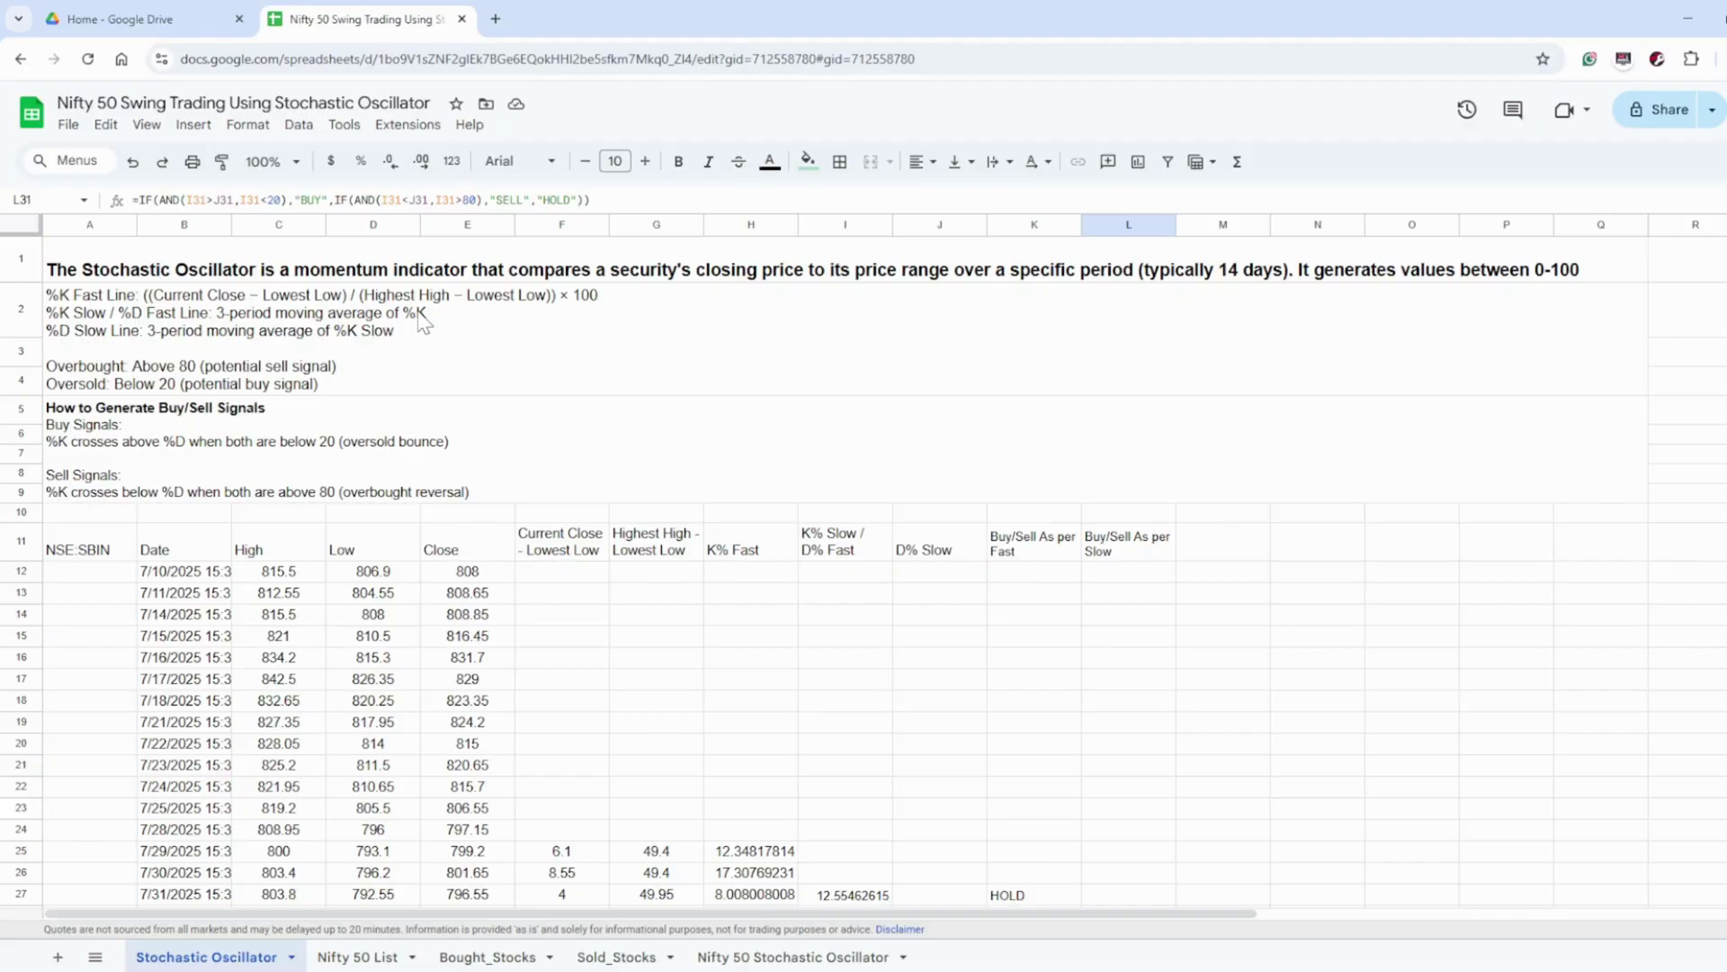
Step: Open the File menu, dismiss it, click N13, and open it again to show Make a copy
left_click(72, 135)
left_click(766, 416)
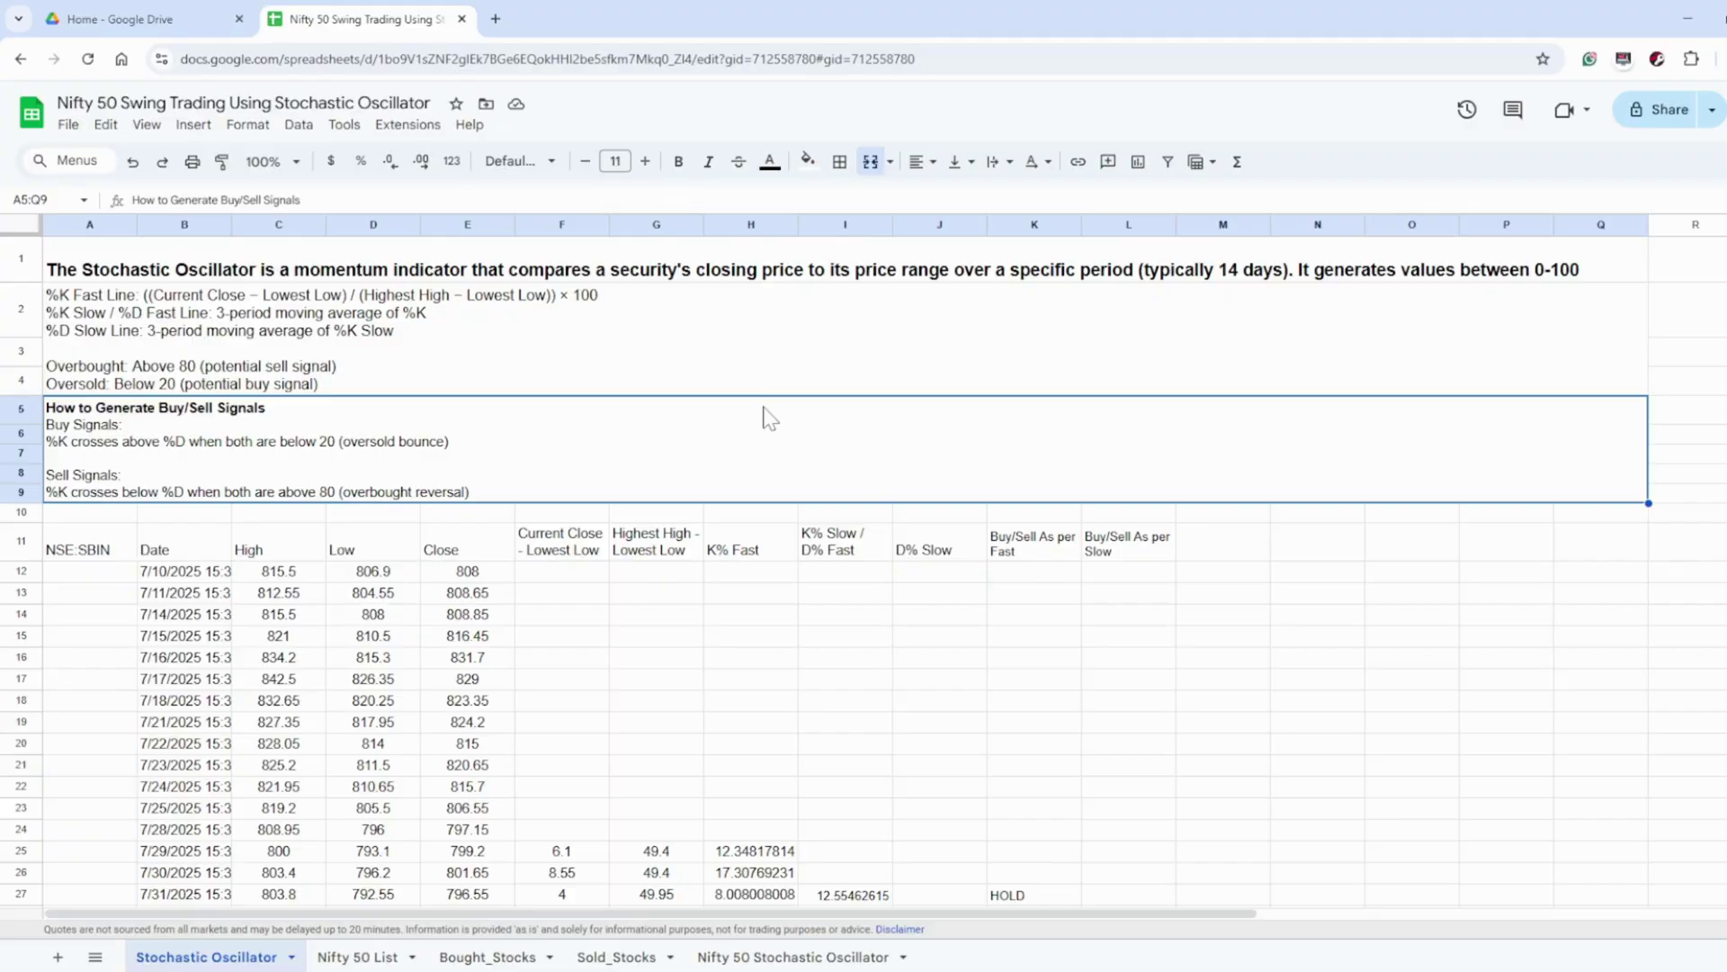
left_click(1286, 590)
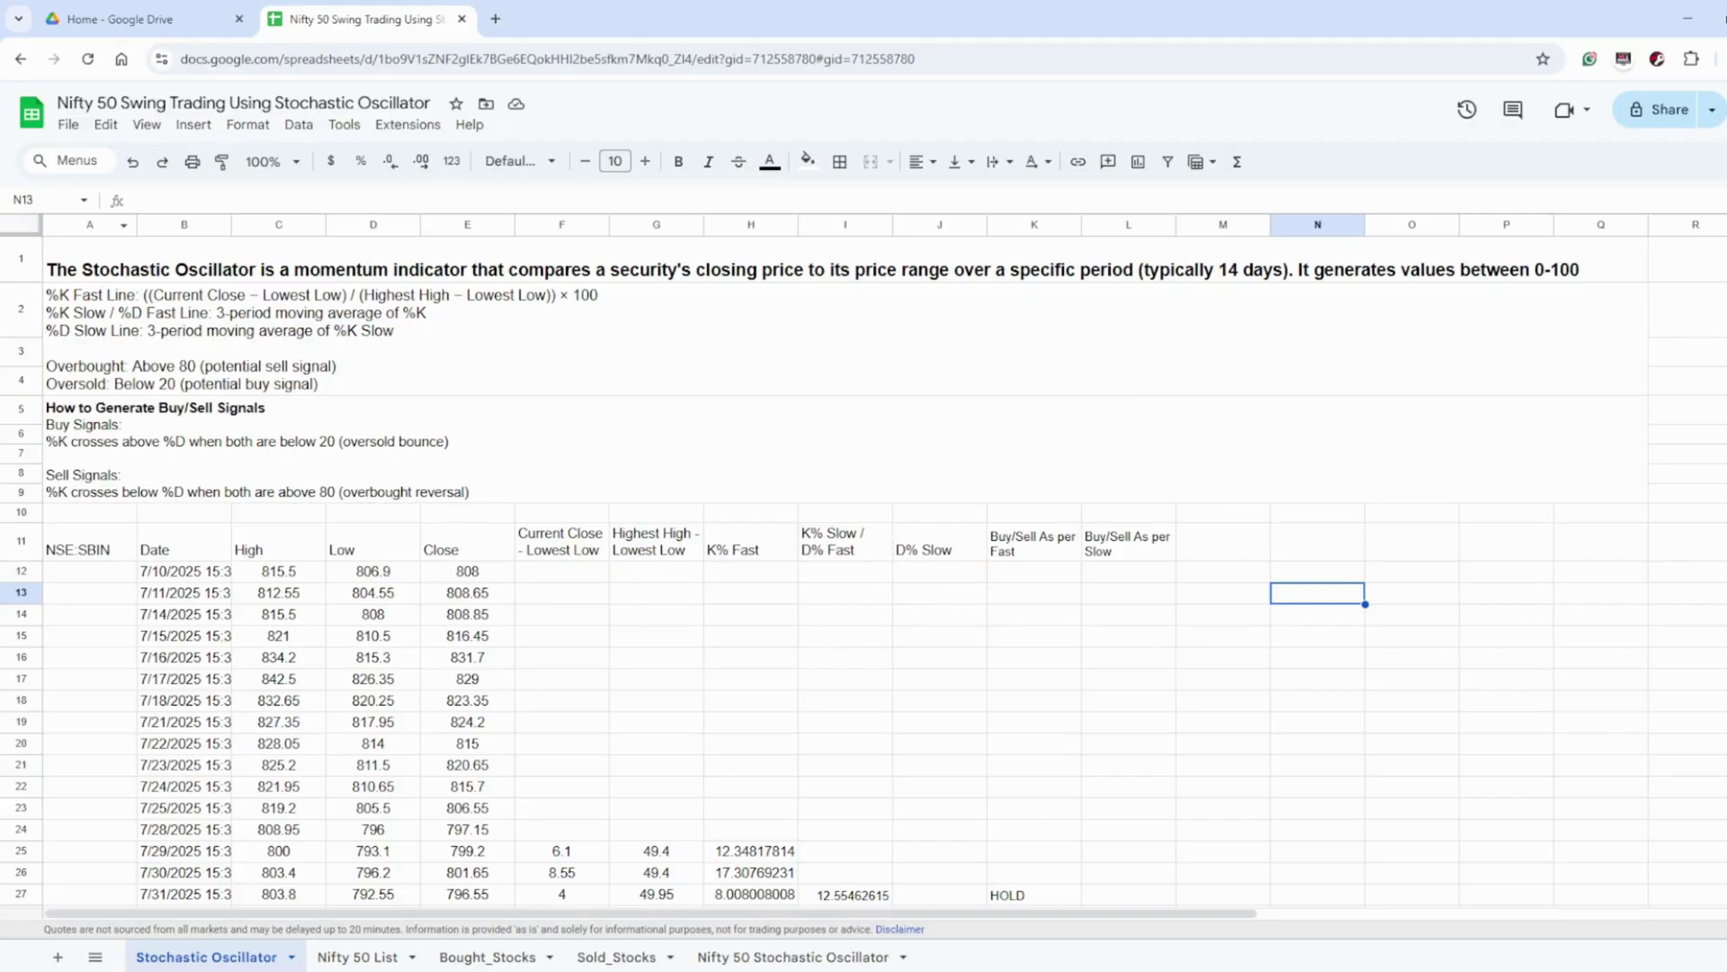
left_click(68, 126)
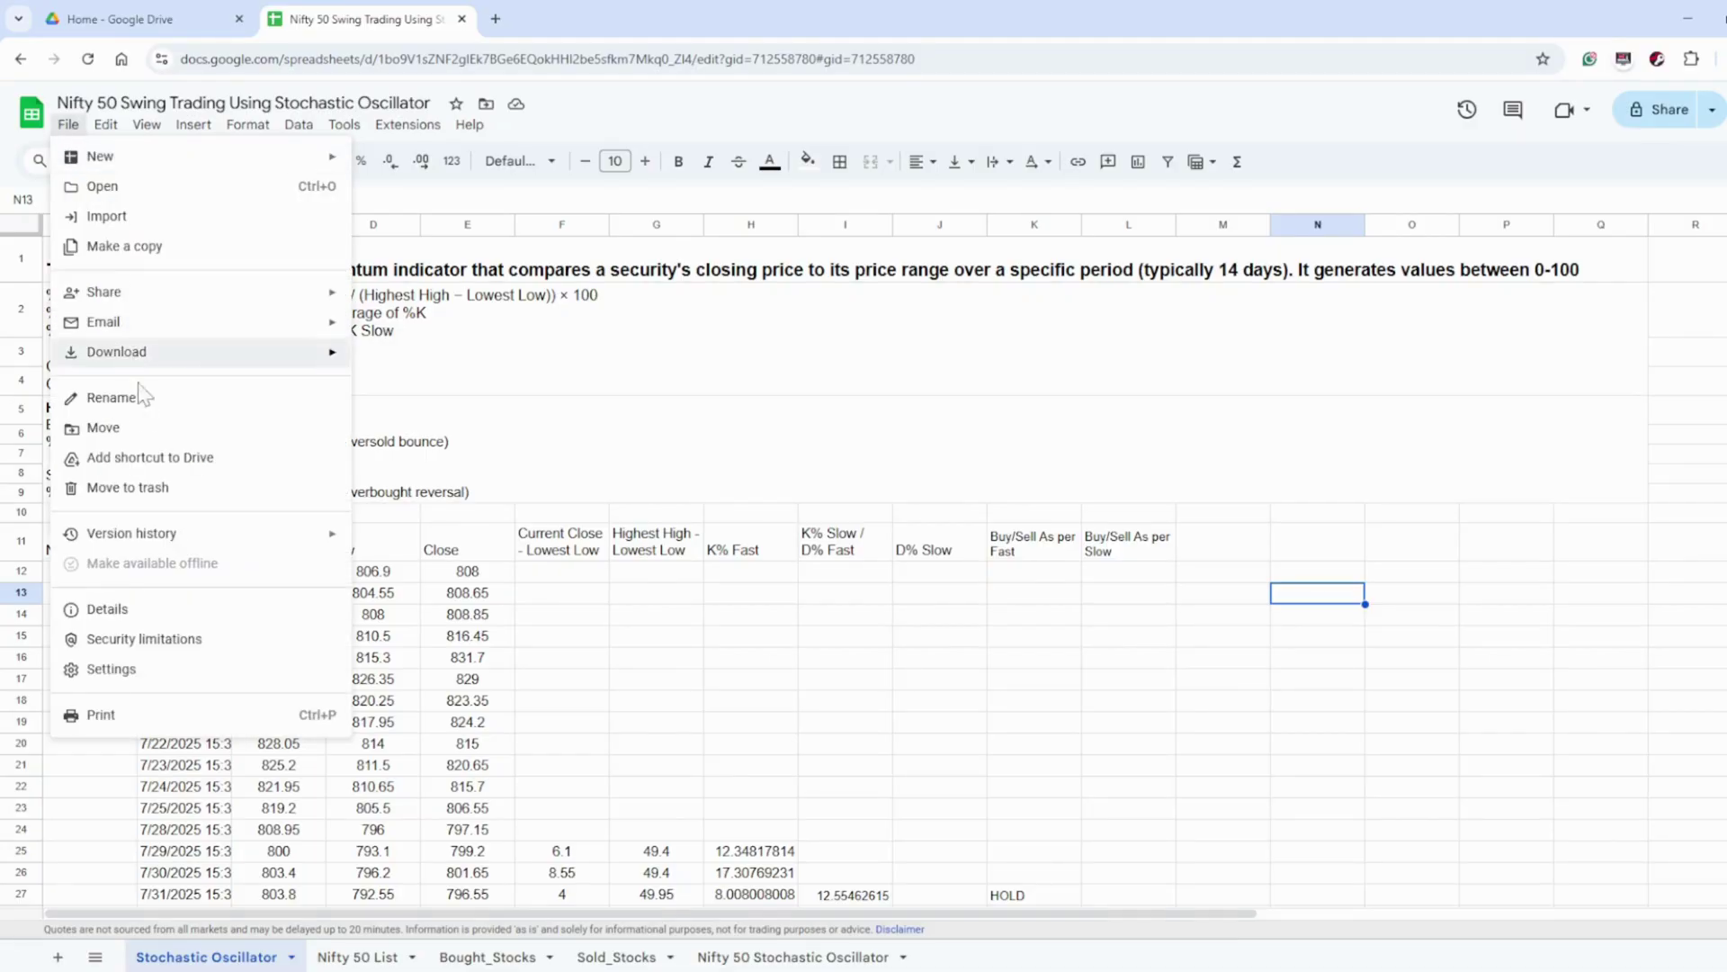
left_click(165, 255)
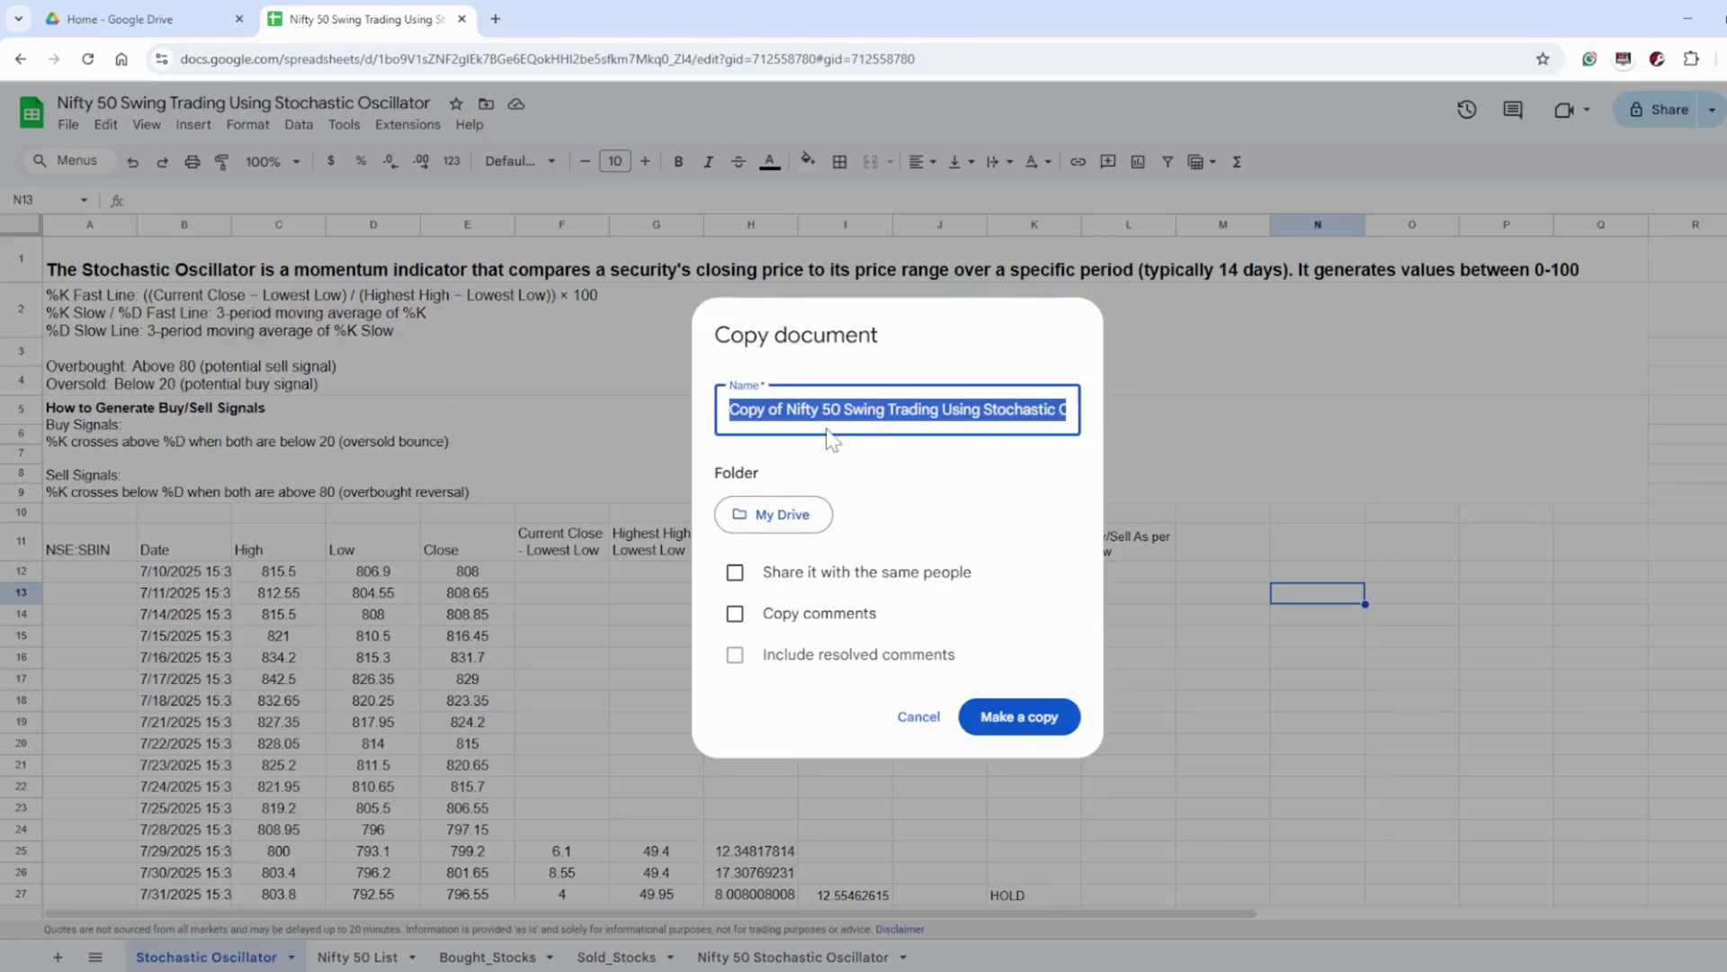
left_click(774, 418)
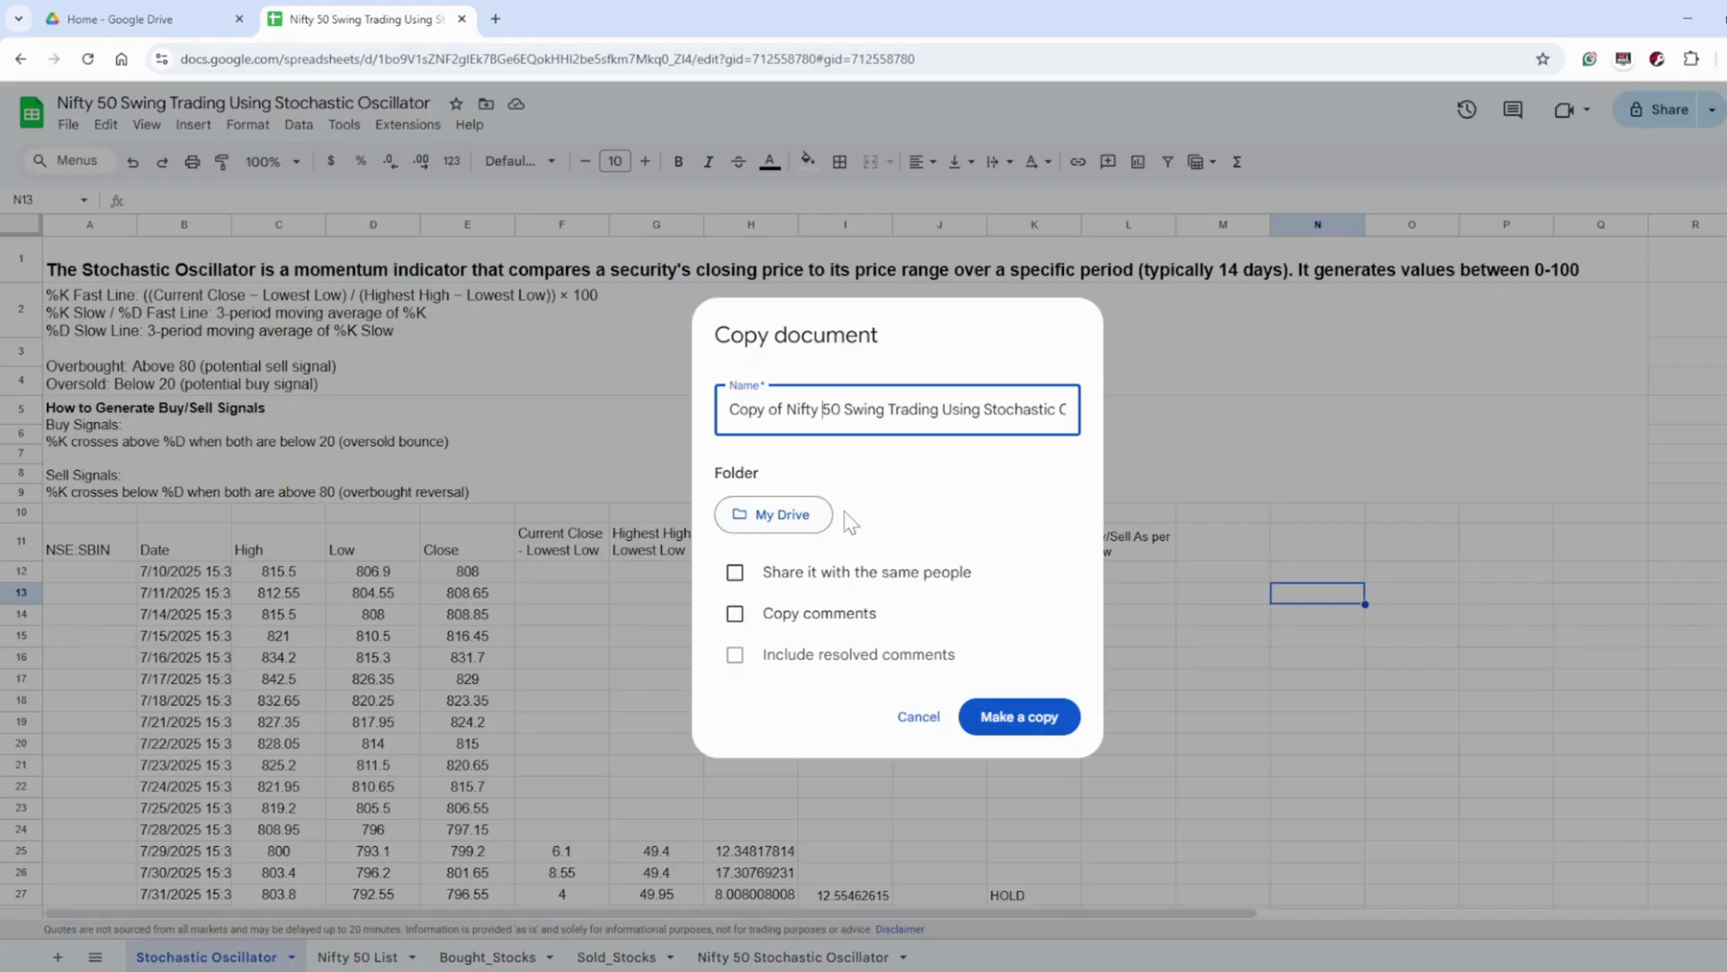
left_click(937, 727)
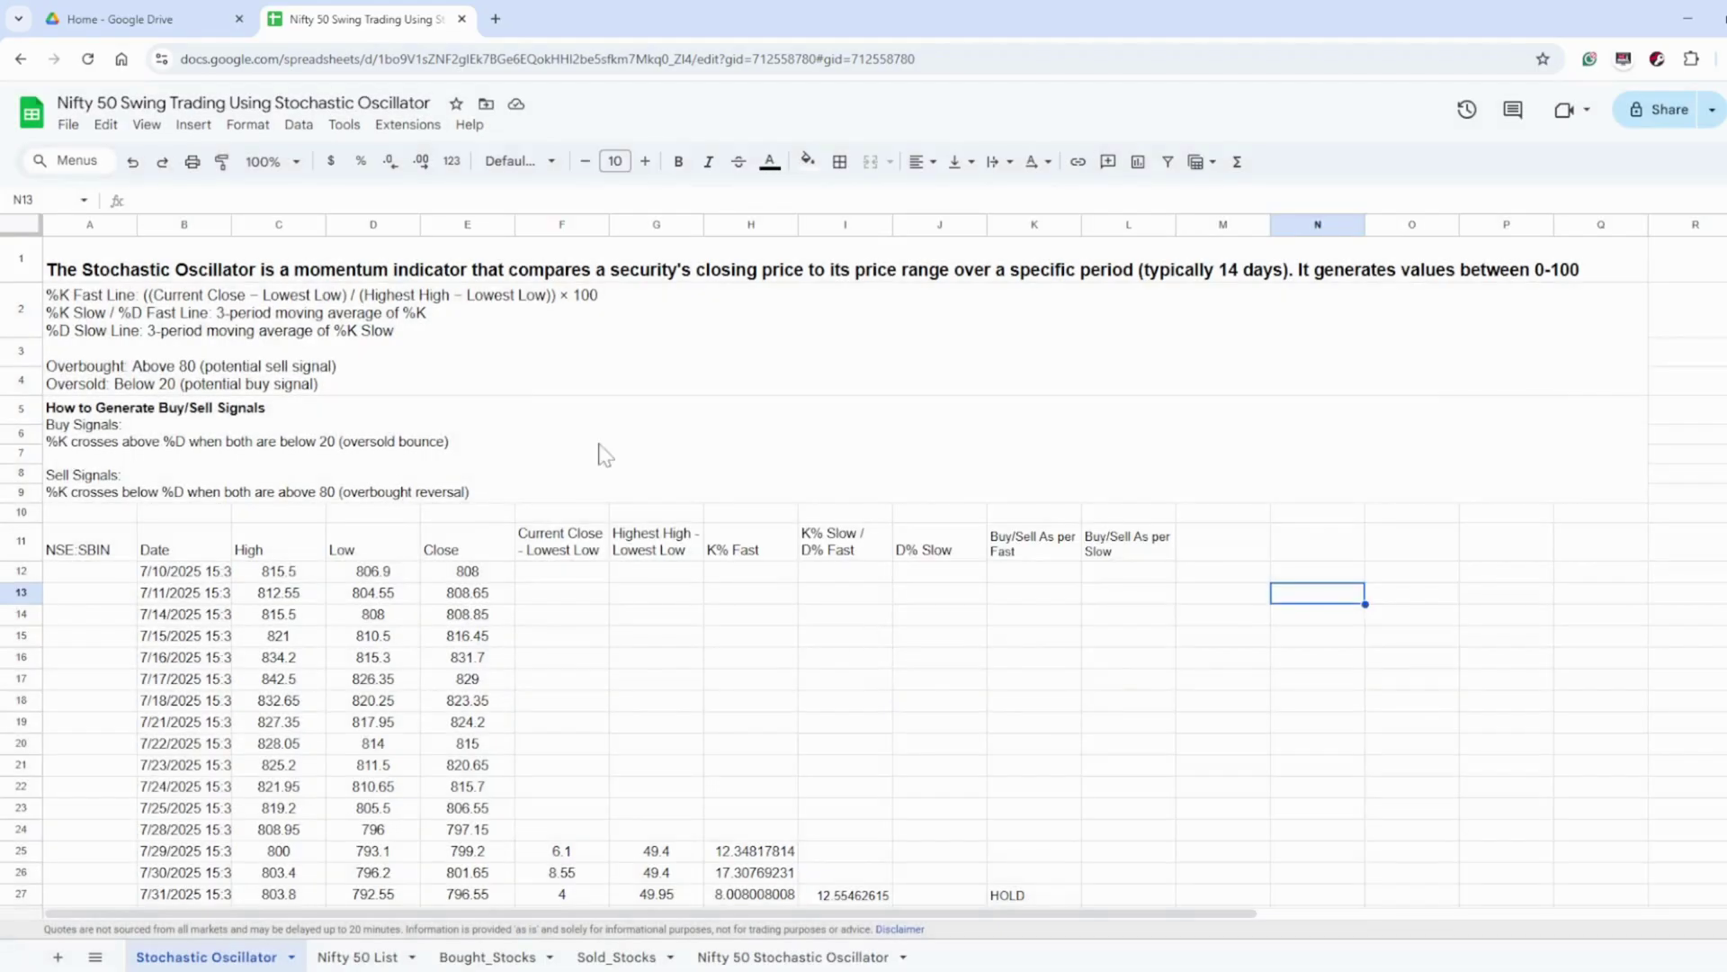